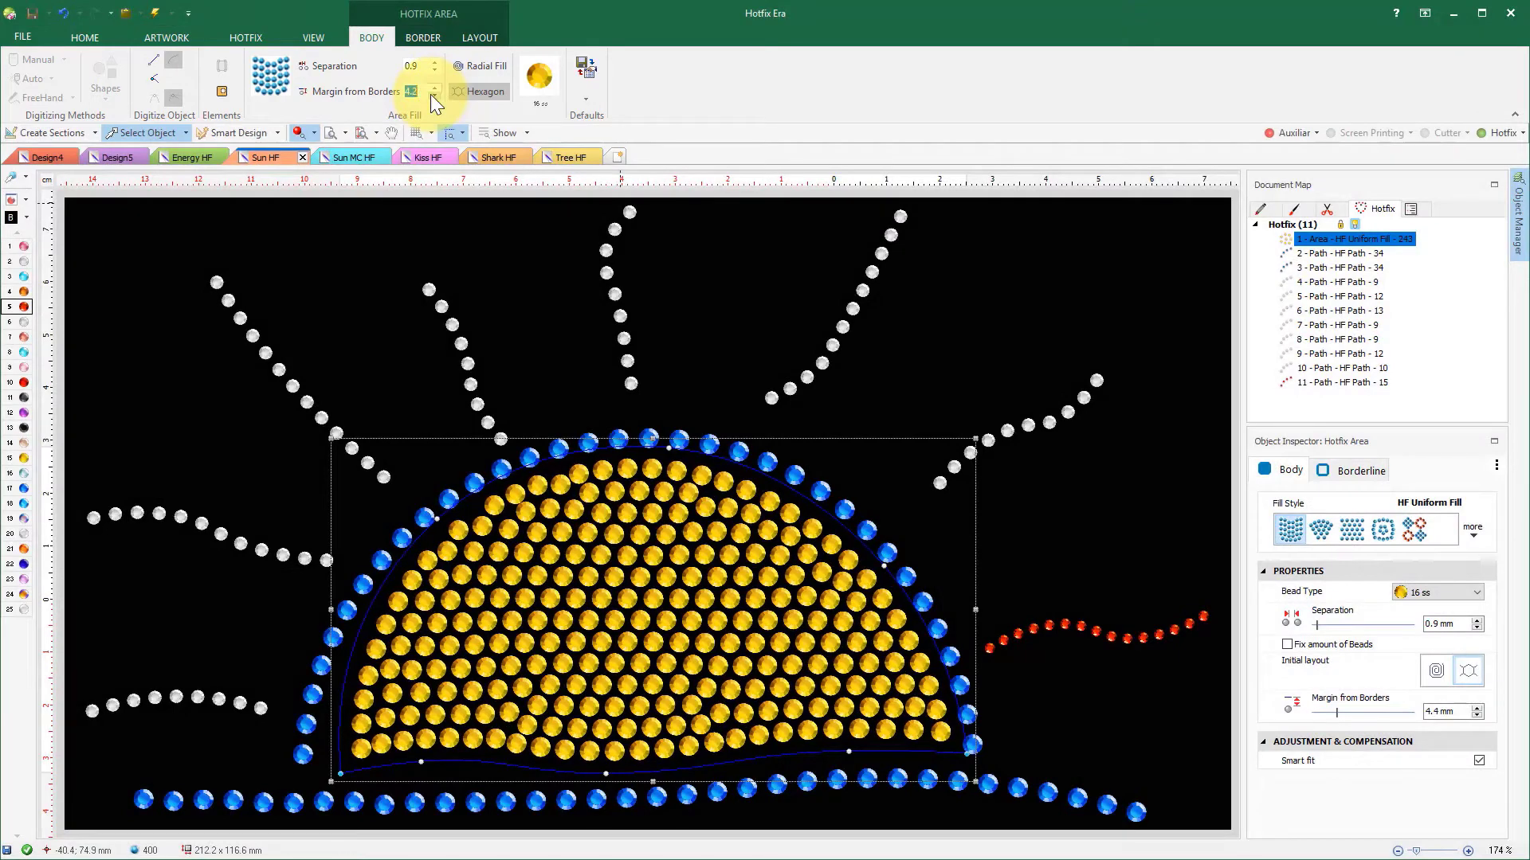
# Reduce the sun area's margin from borders to 3.9 mm in the uniform fill.
pyautogui.click(431, 94)
pyautogui.click(431, 94)
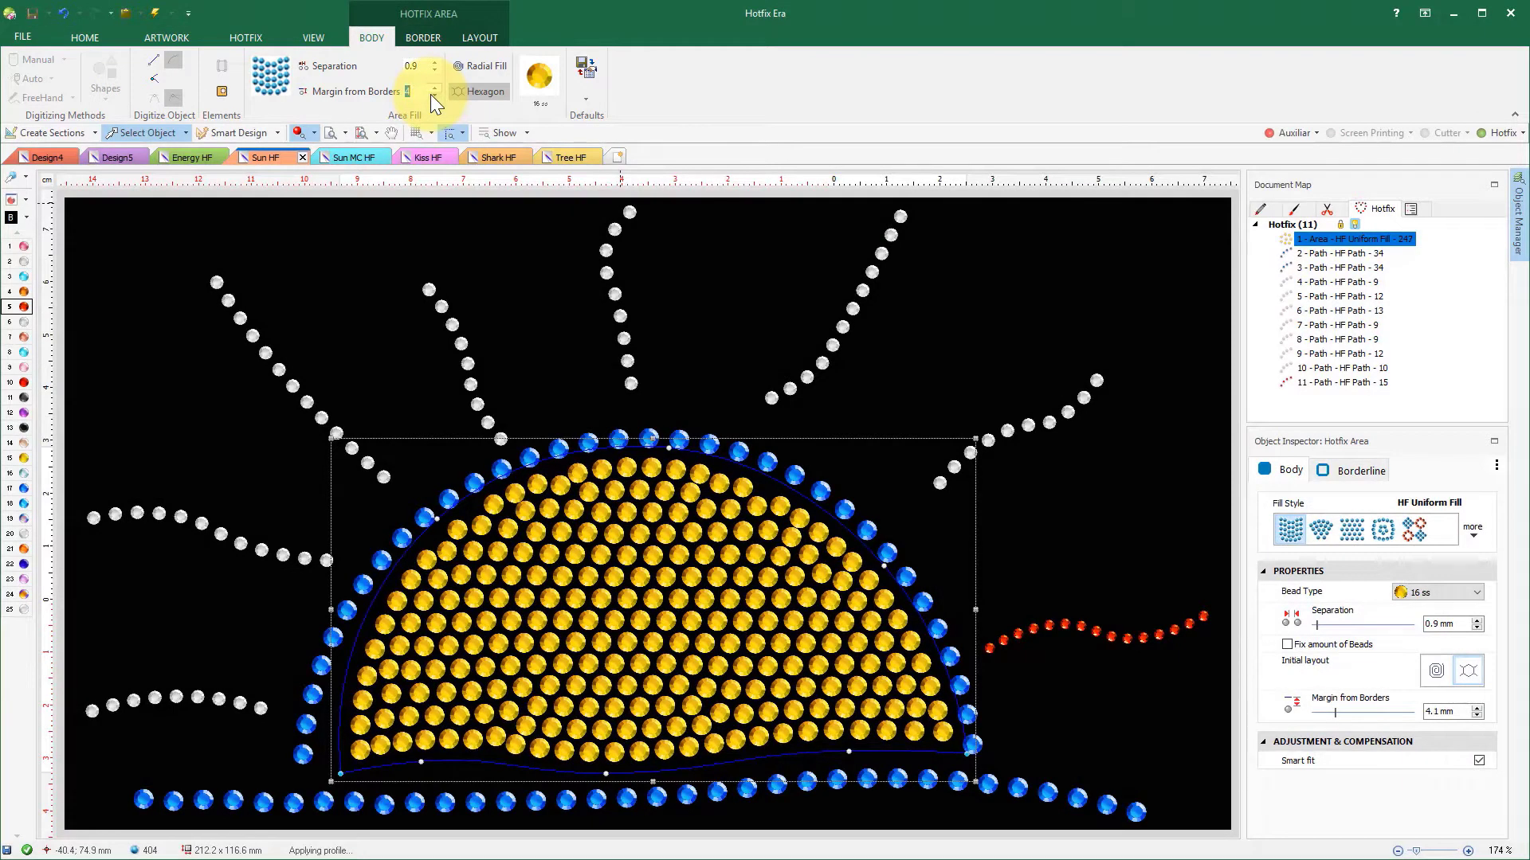
pyautogui.click(431, 94)
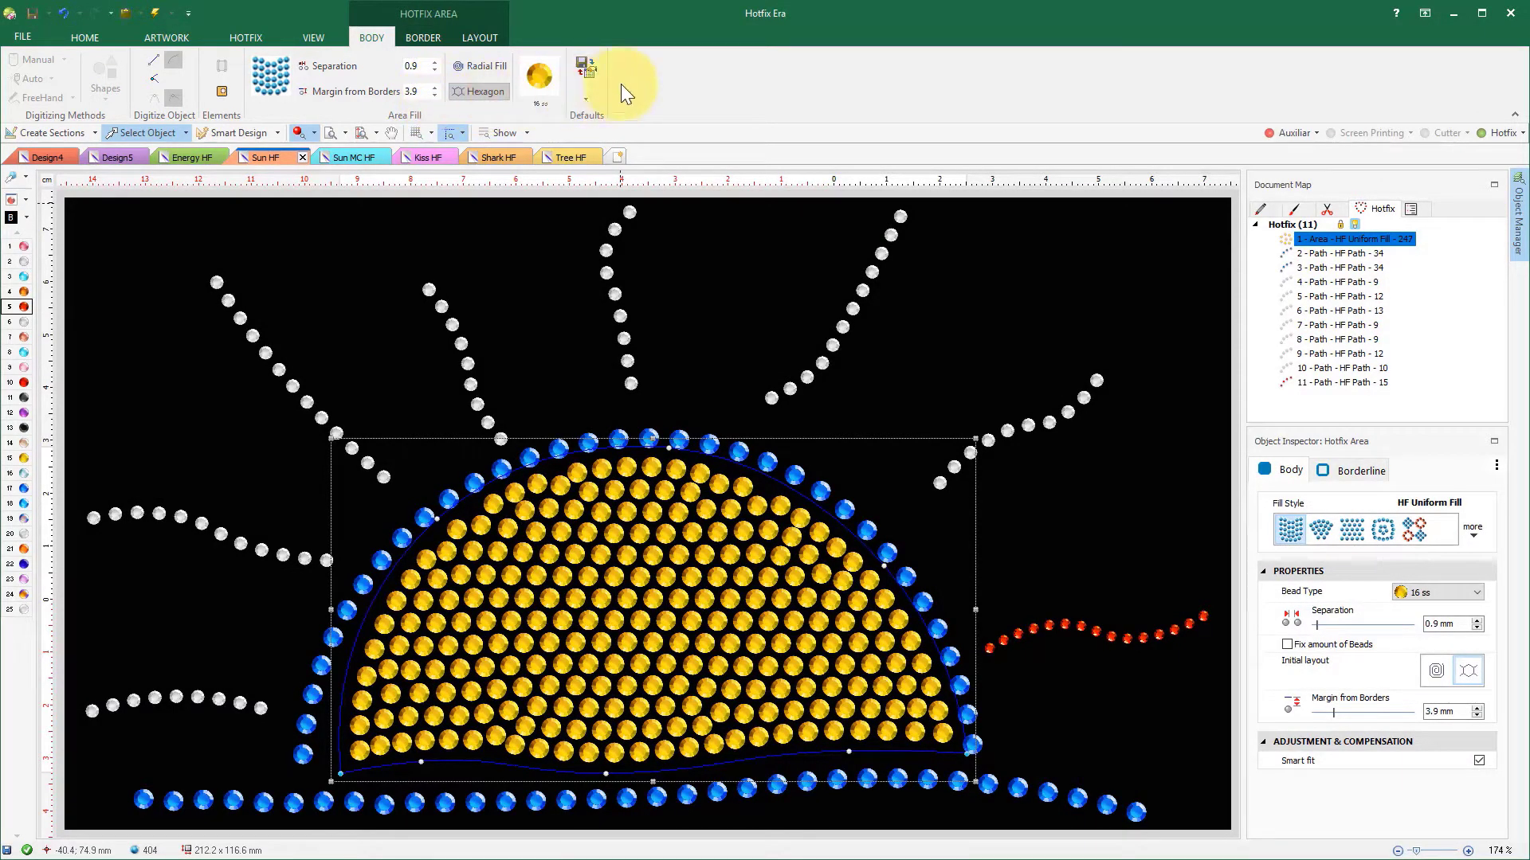
# Apply an Inner Ring Fill to the sun with 2 mm separation and ring pattern RI12-002, without ring repetitions.
pyautogui.click(1386, 542)
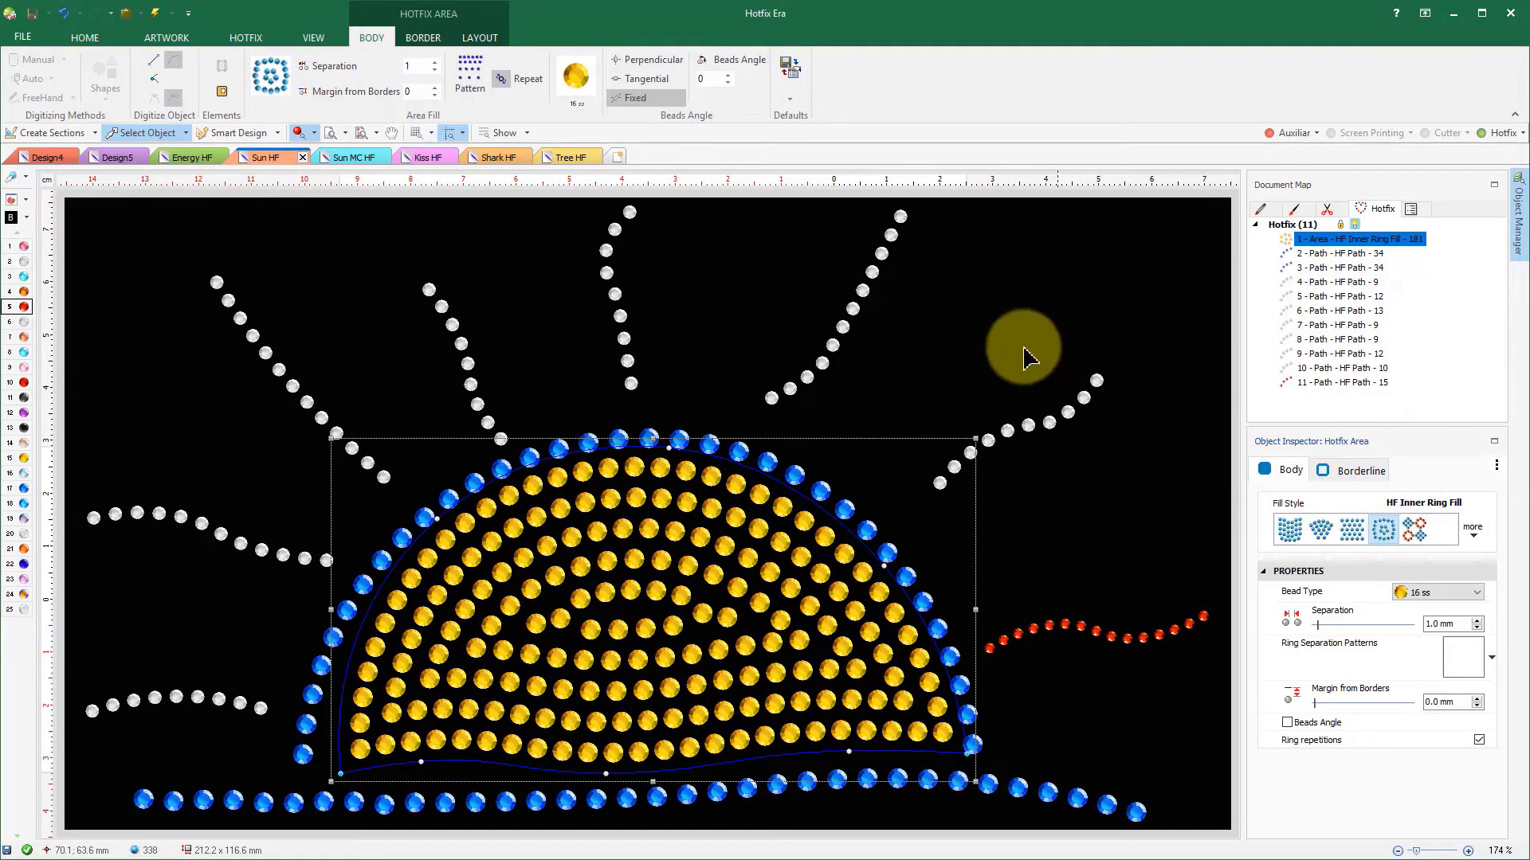
pyautogui.click(419, 68)
pyautogui.write('2')
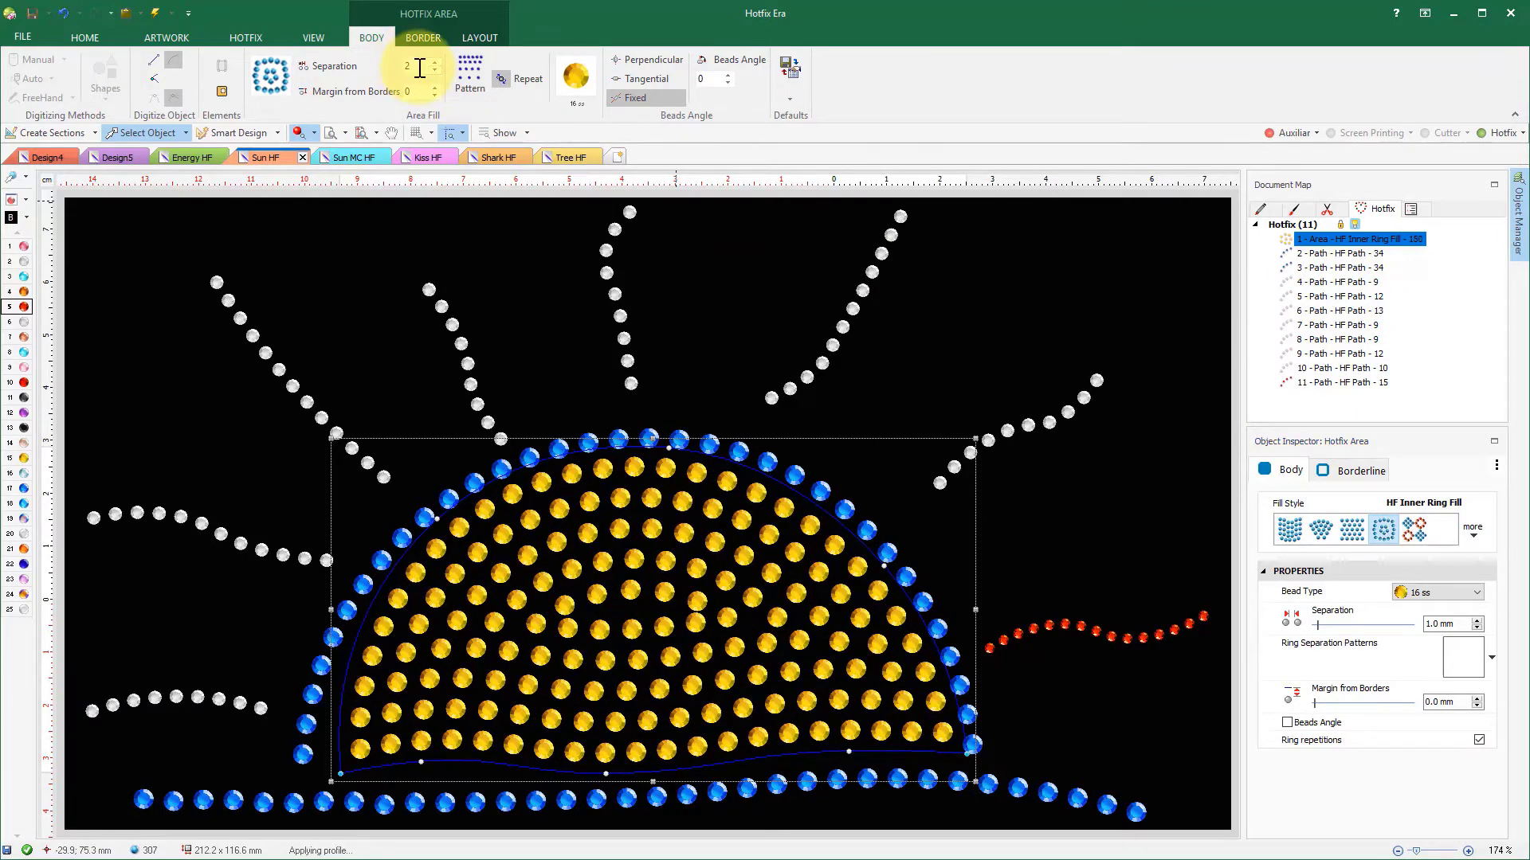
pyautogui.click(464, 65)
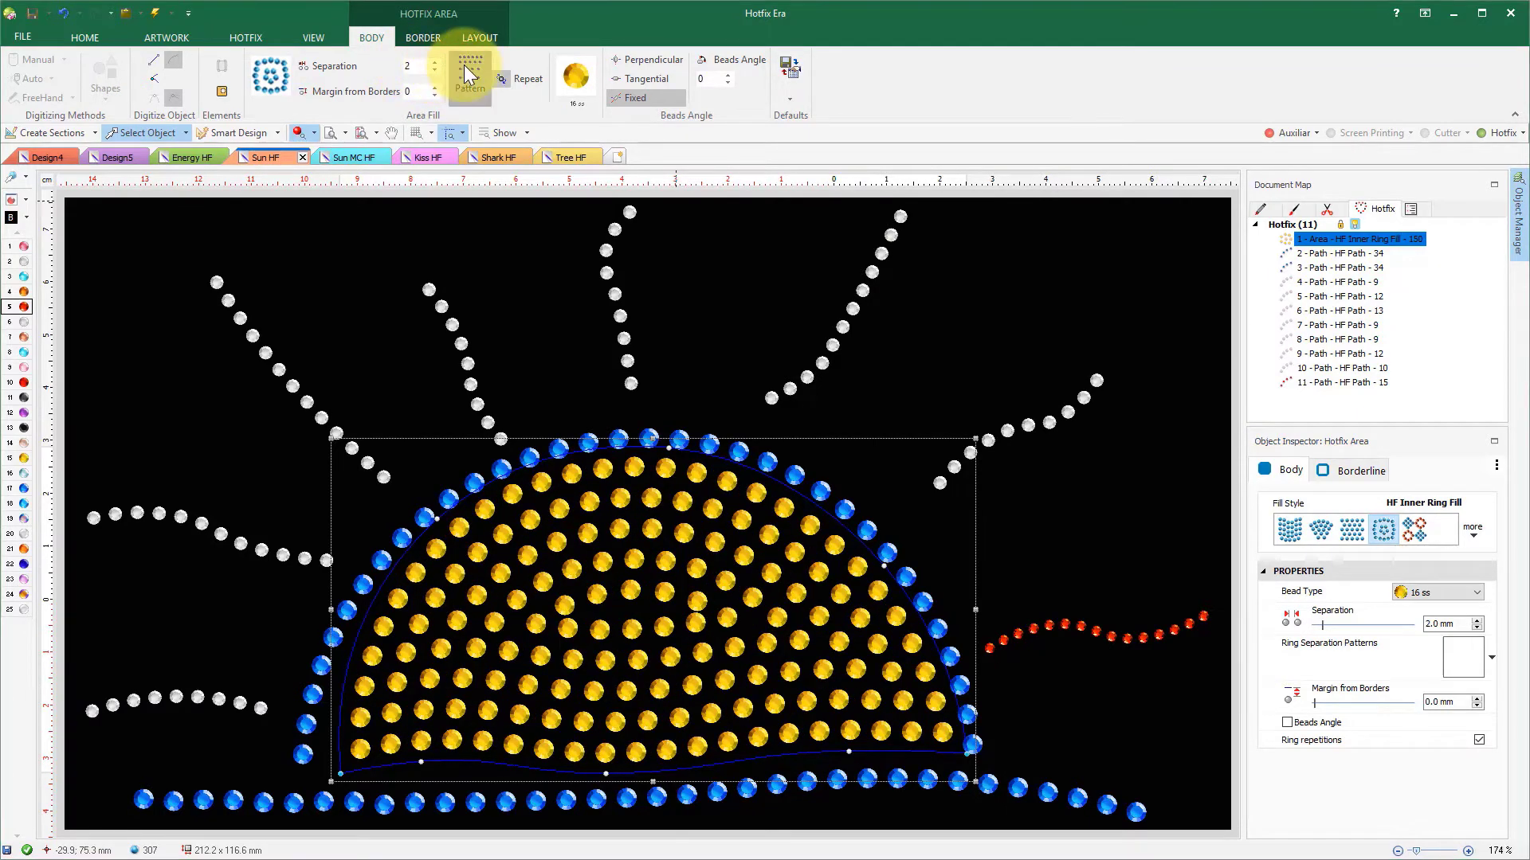
pyautogui.click(852, 342)
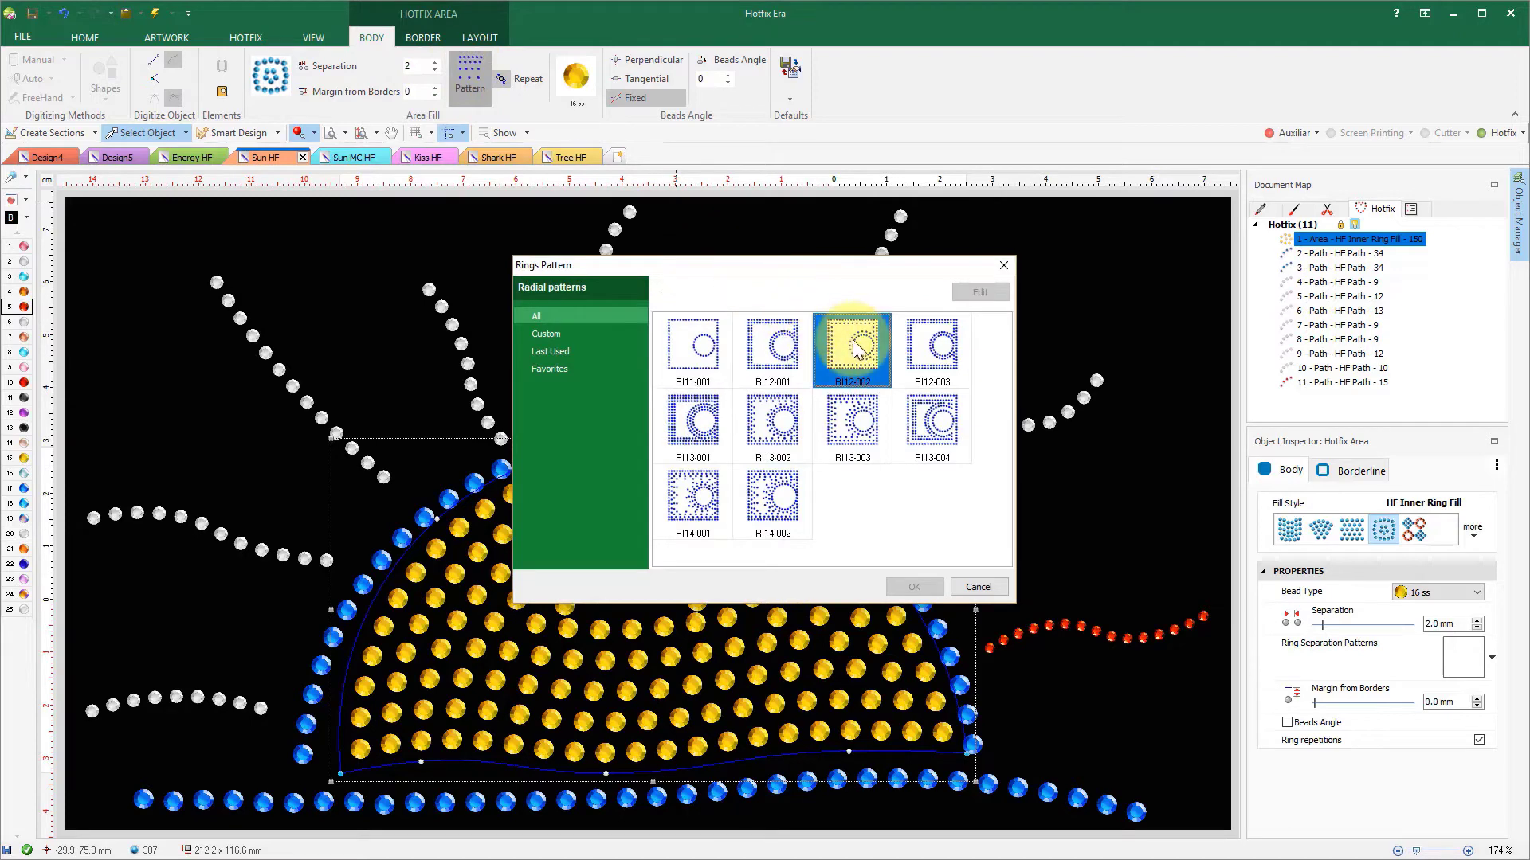
pyautogui.click(914, 587)
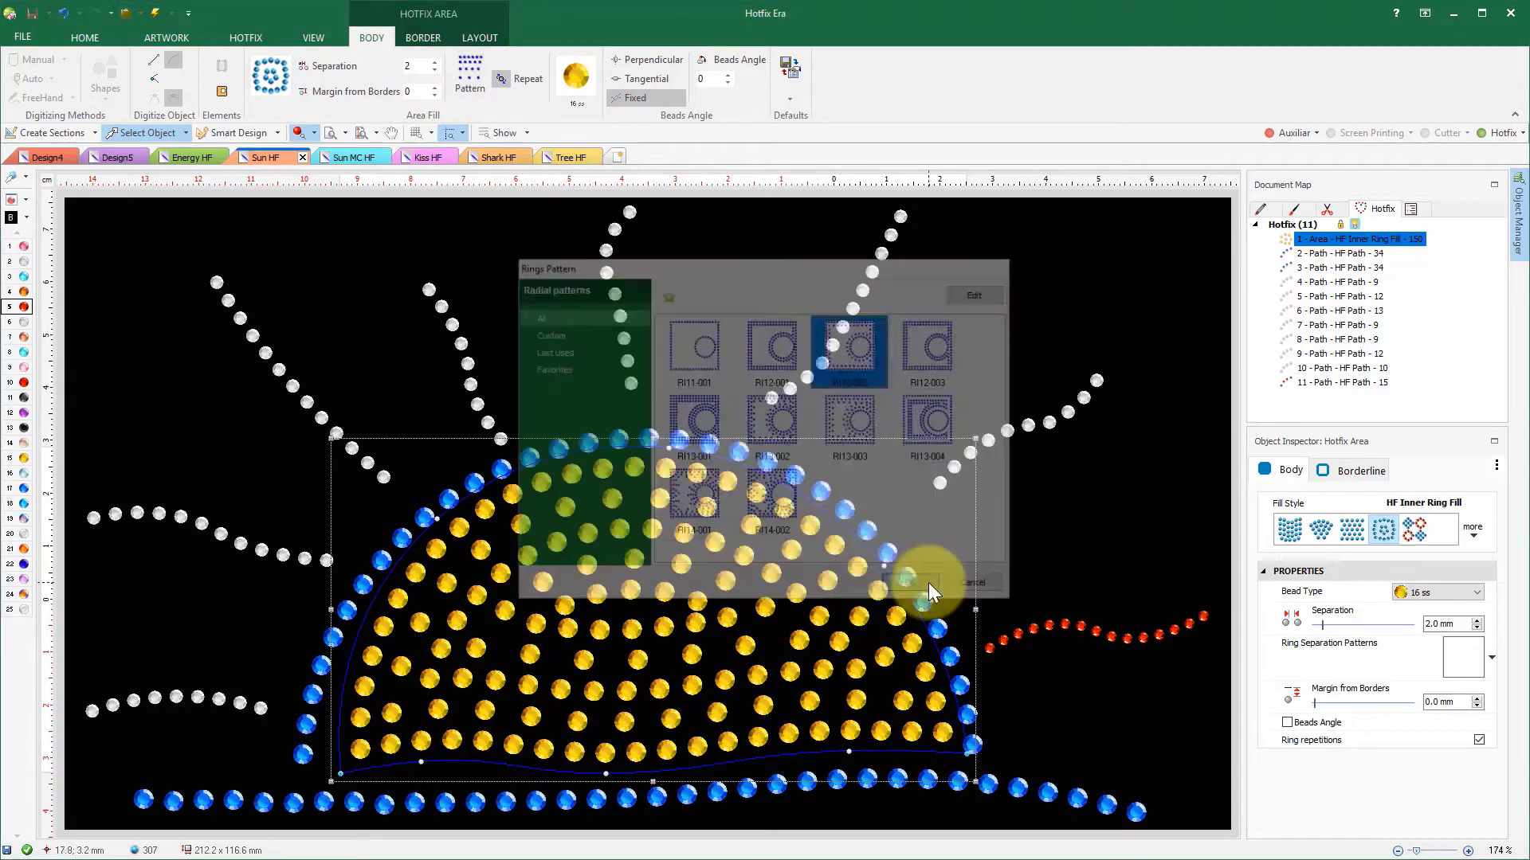
pyautogui.click(498, 78)
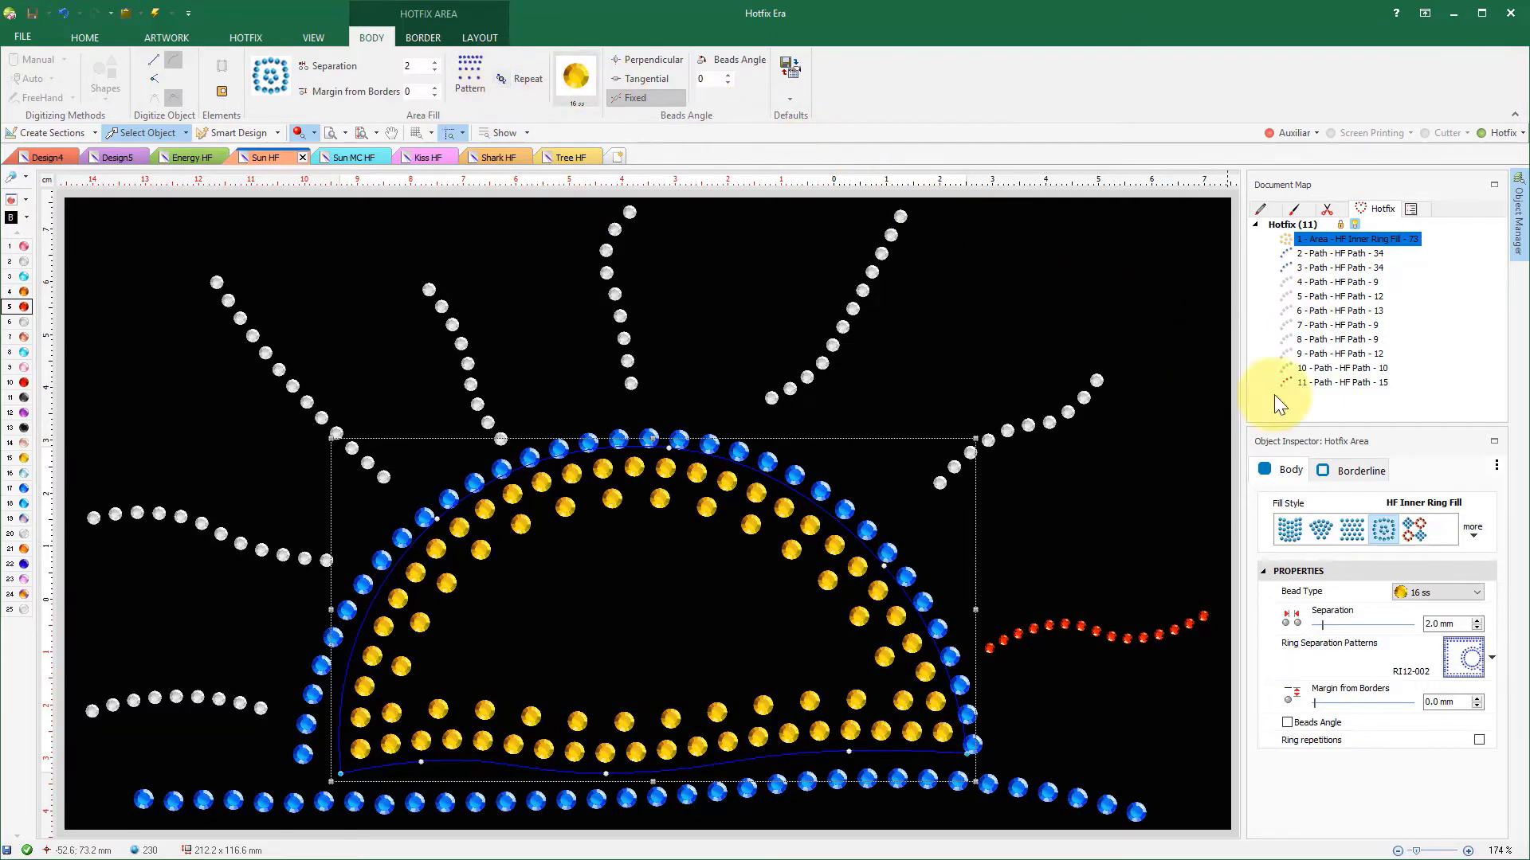
# Fill the sun area with the HF Texture / Multi style using texture BTX-0006.
pyautogui.click(1418, 525)
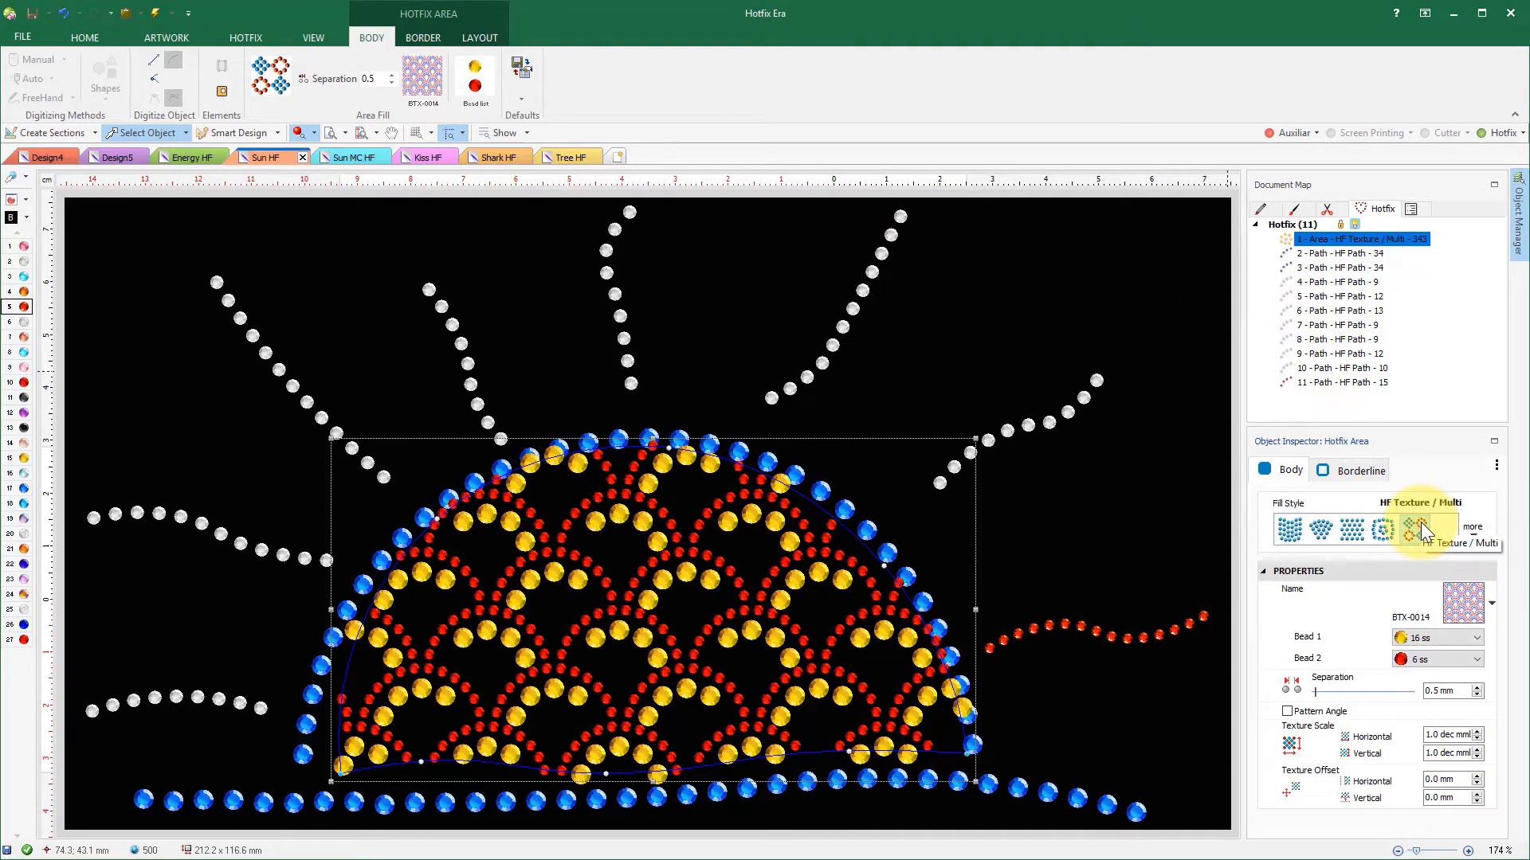
pyautogui.click(422, 73)
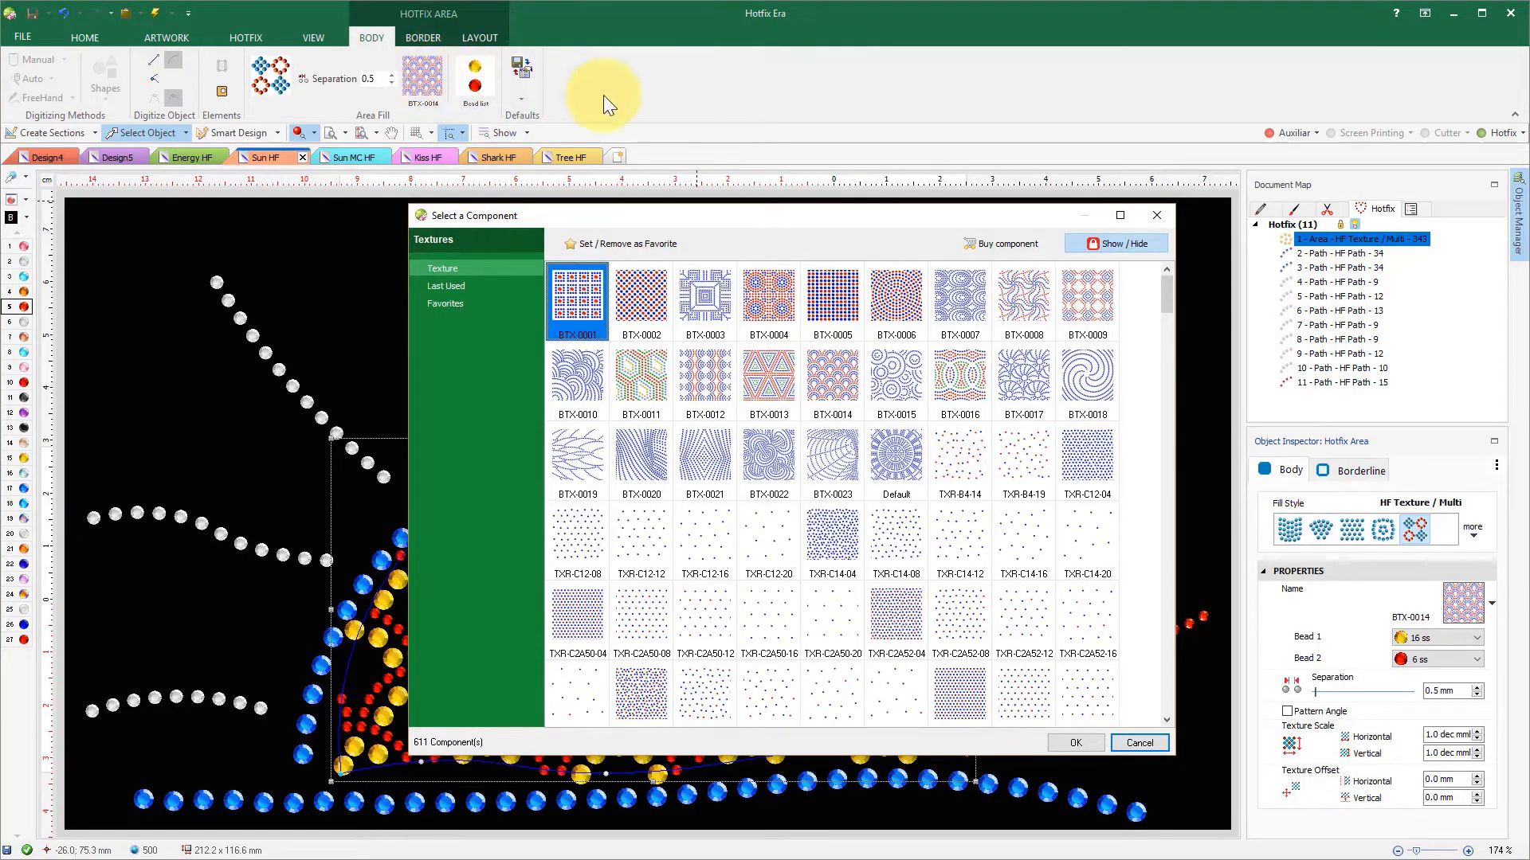
pyautogui.click(896, 289)
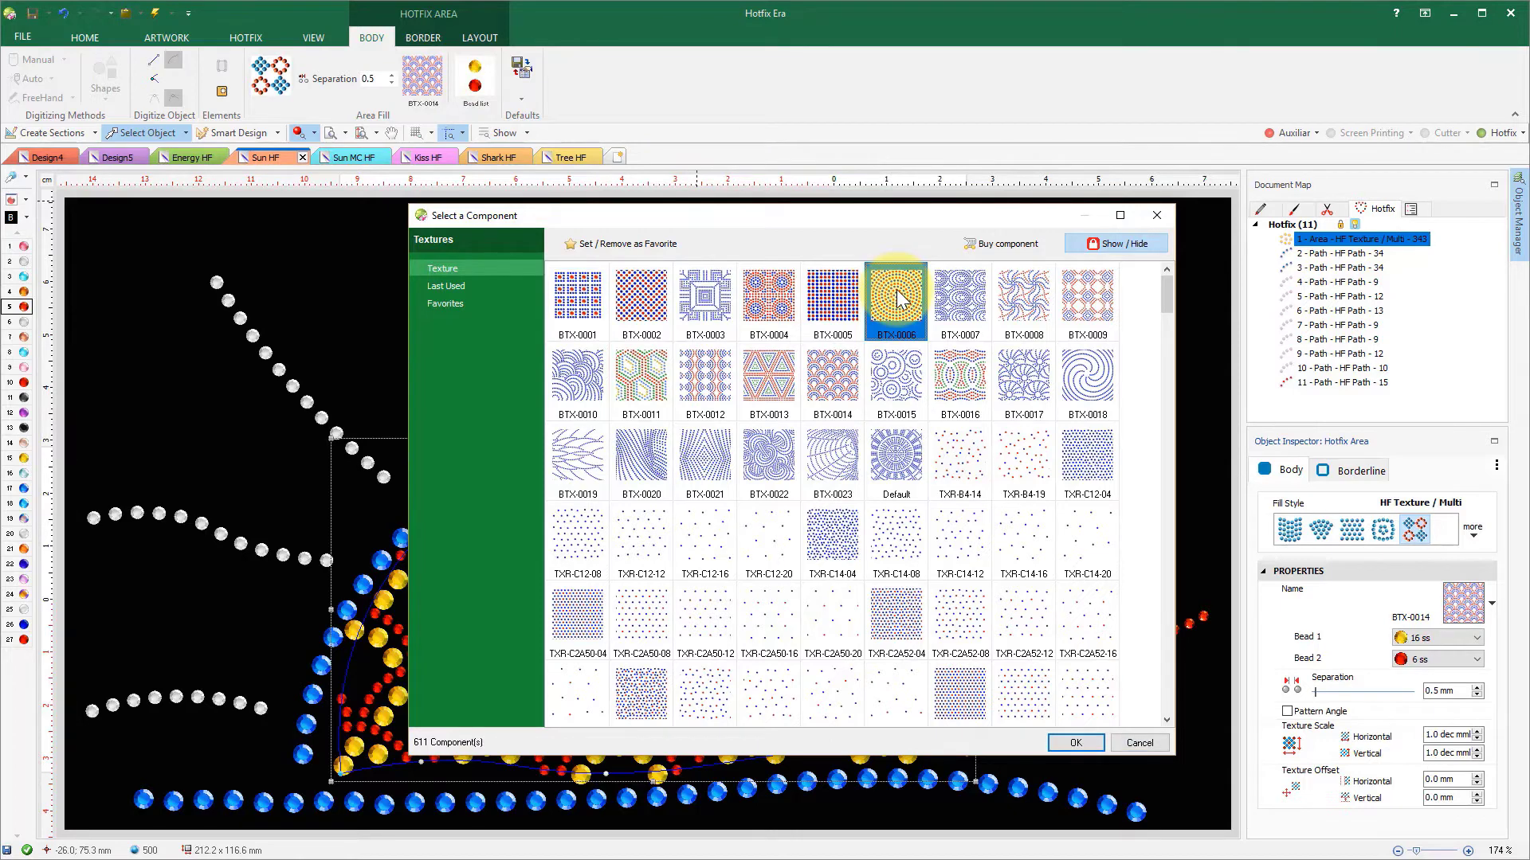
pyautogui.click(1075, 742)
# Shift the sun's circular texture downward so its centre sits near the base, offset about -3.6 mm horizontally and -23.2 mm vertically.
pyautogui.rightClick(671, 605)
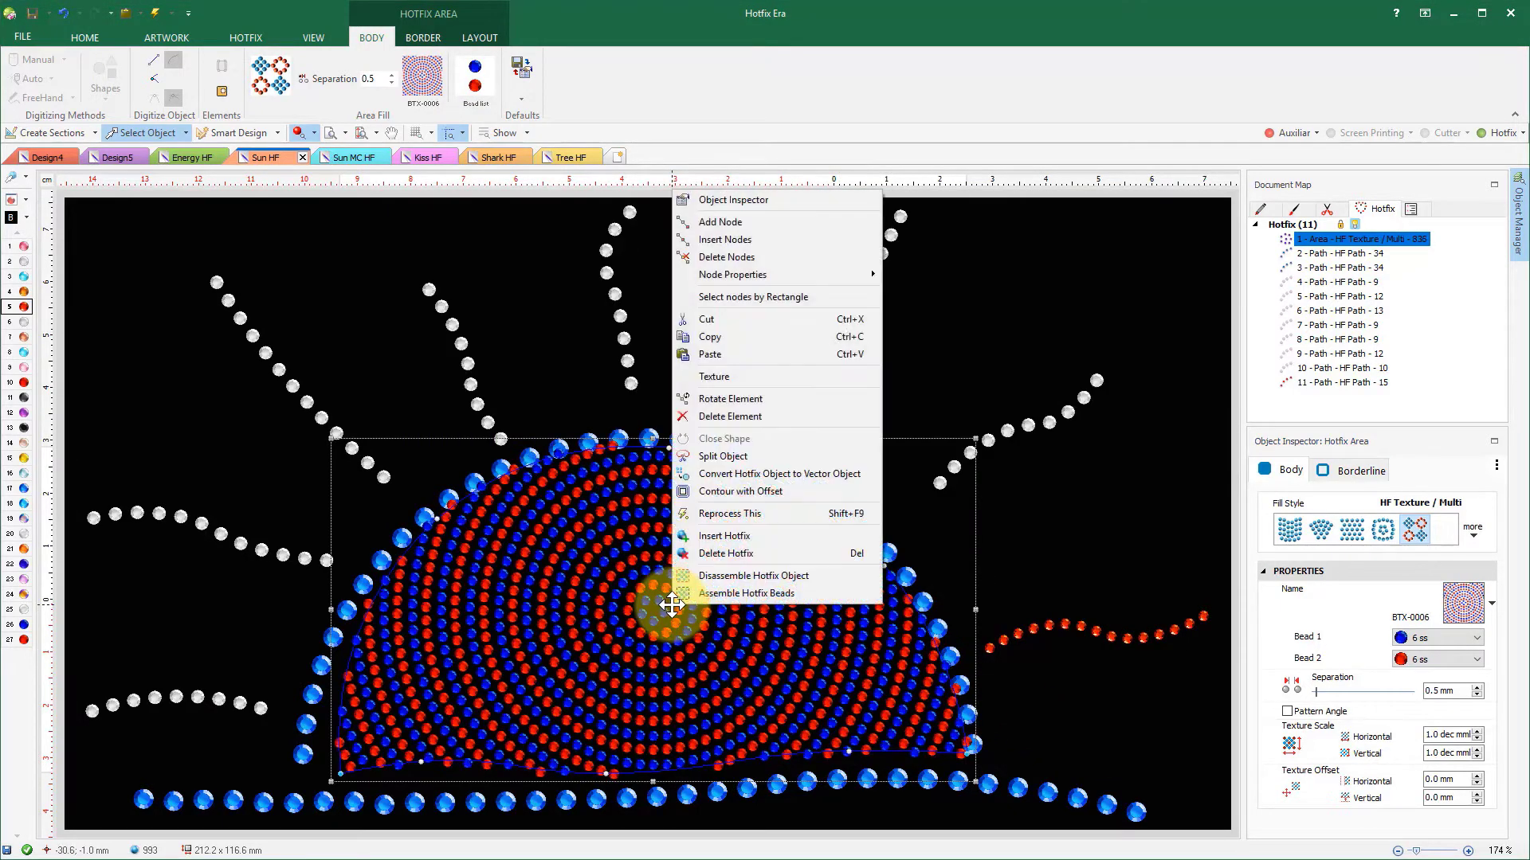
pyautogui.click(693, 375)
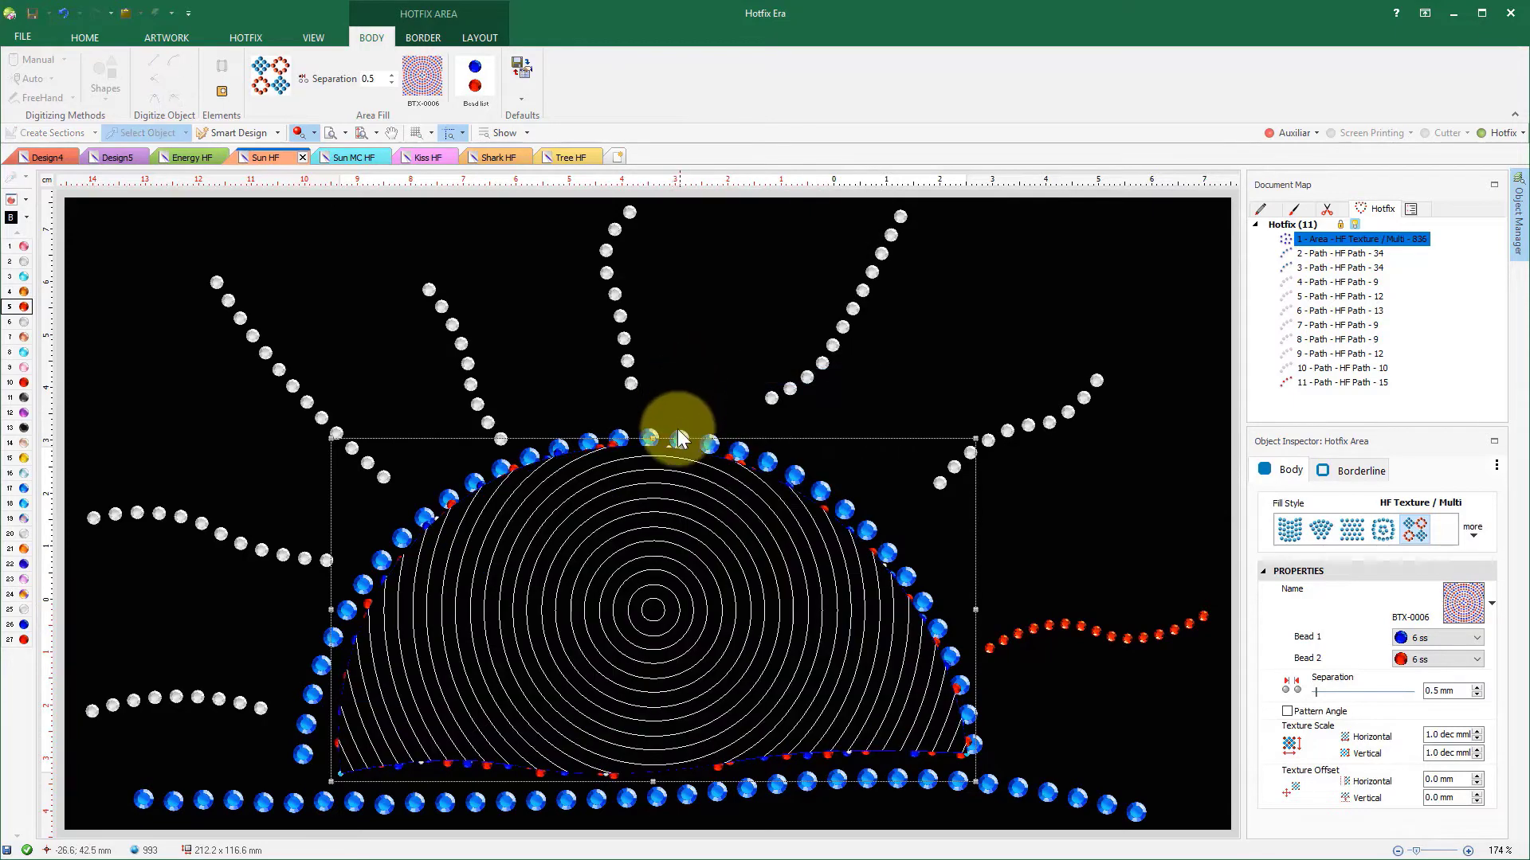
pyautogui.moveTo(655, 578); pyautogui.dragTo(635, 707)
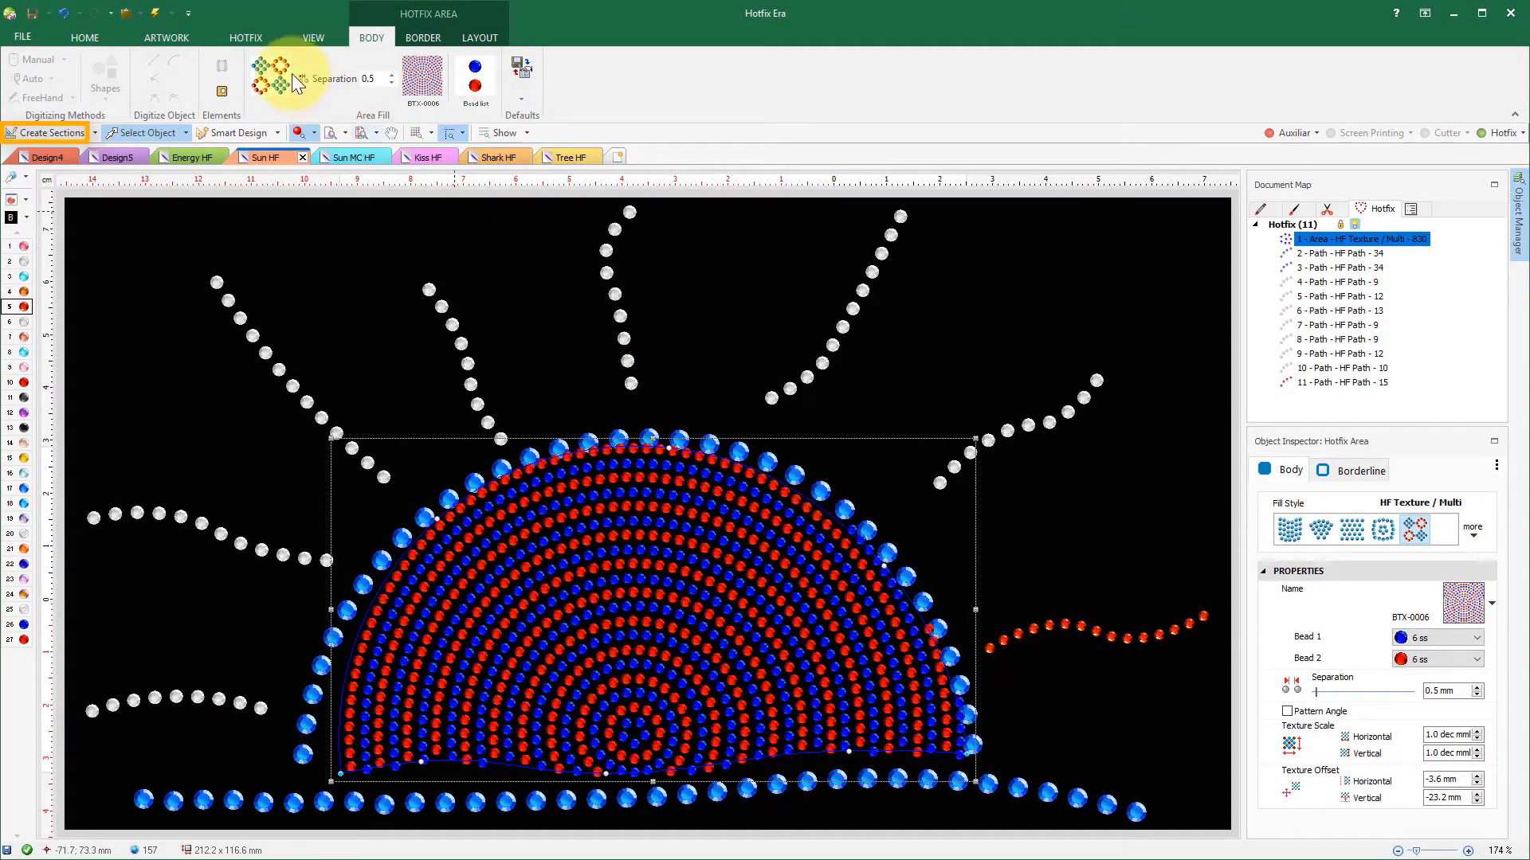
# Solve the overlapping stones between the sun's blue outline and its textured fill.
pyautogui.click(252, 35)
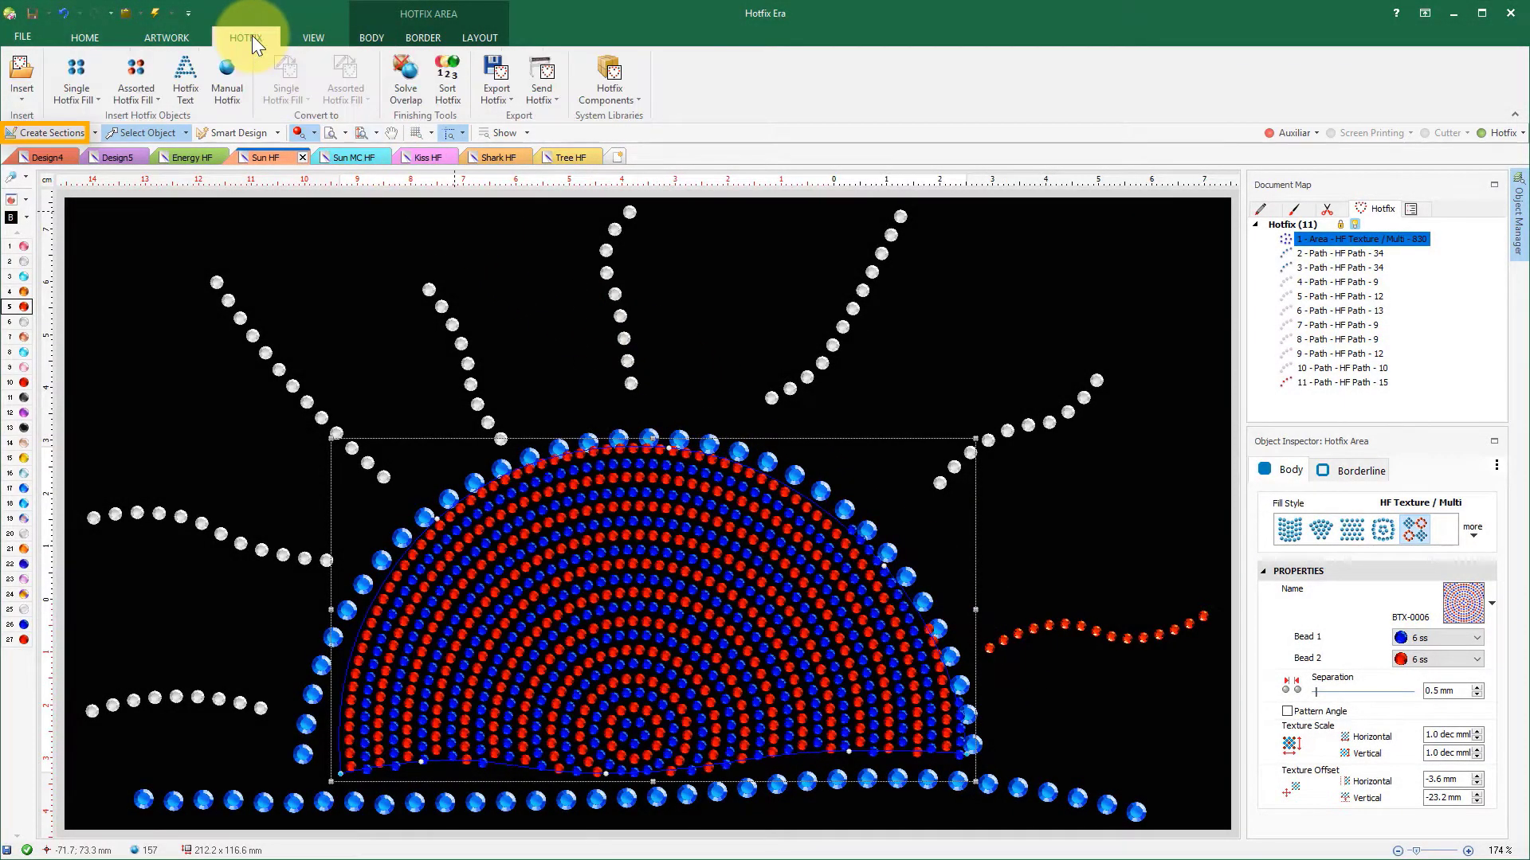
pyautogui.click(409, 78)
pyautogui.click(710, 270)
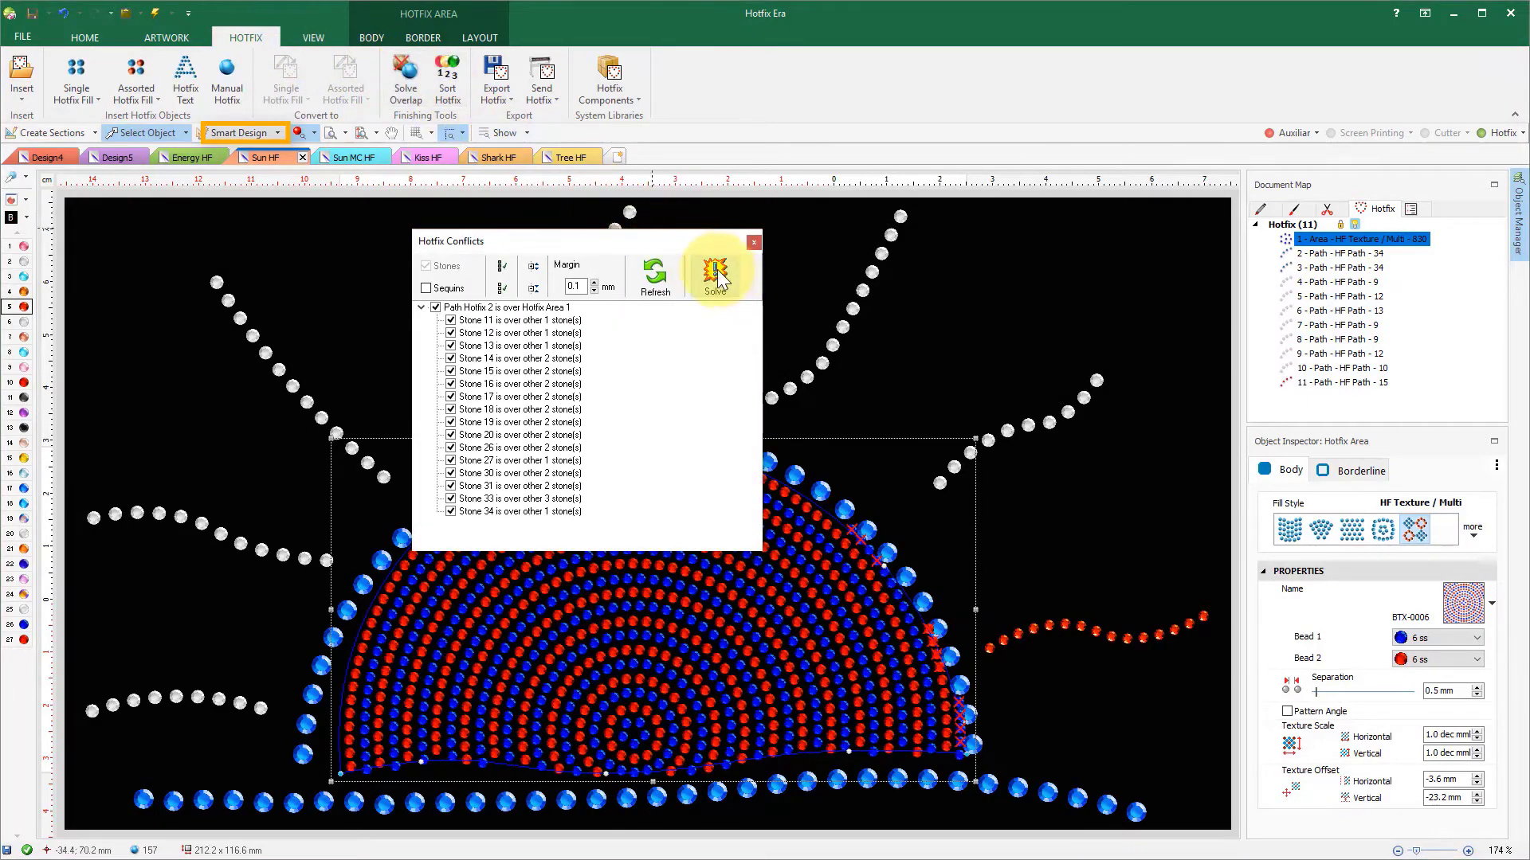
pyautogui.click(754, 242)
# Open the recent designs Sun MC HF.dsg and Kiss HF.dsg.
pyautogui.click(22, 37)
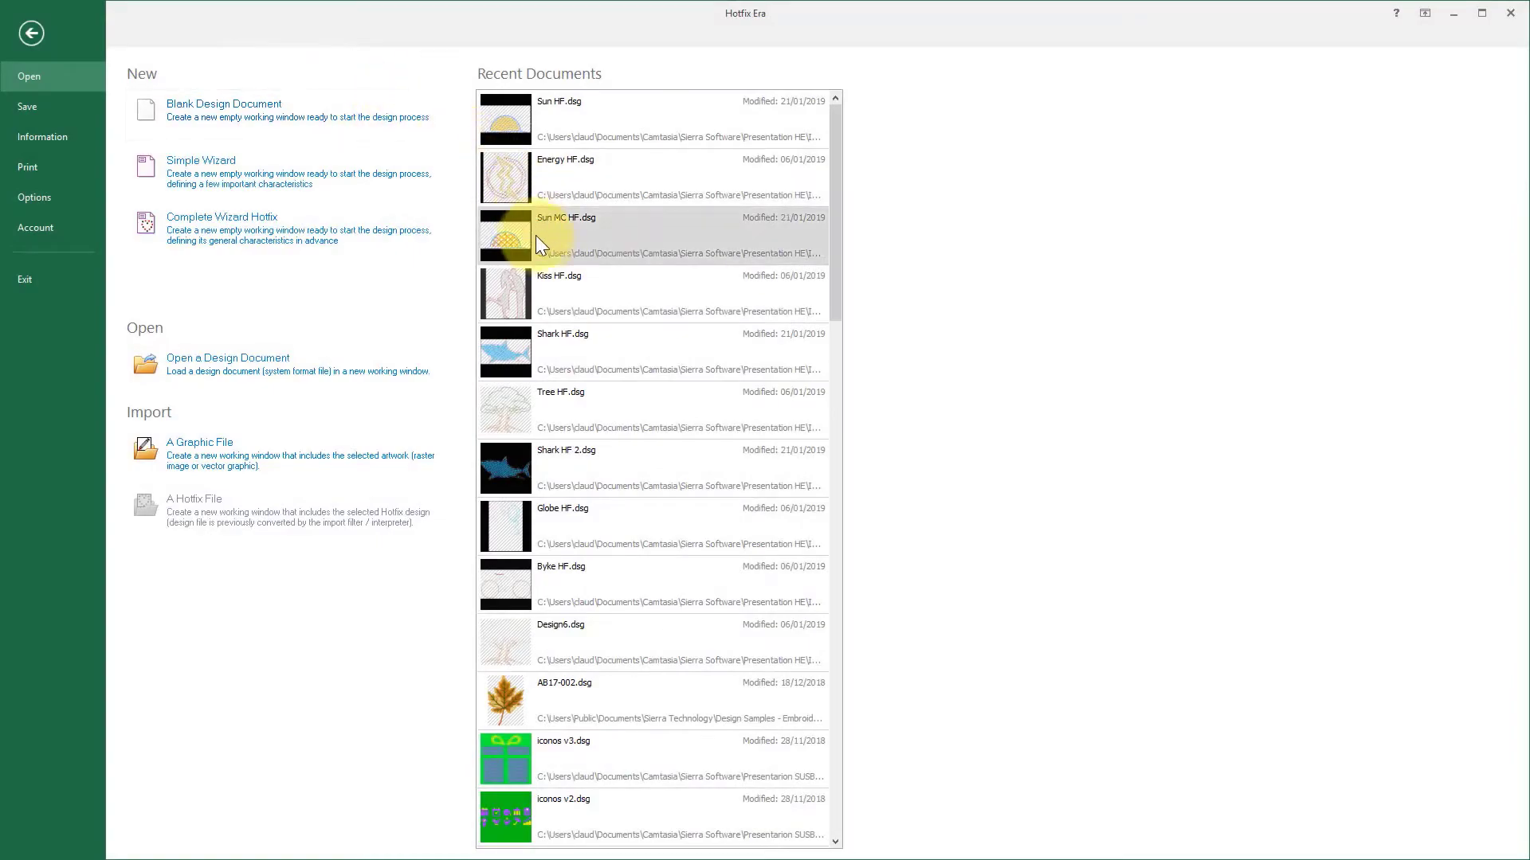
pyautogui.click(538, 239)
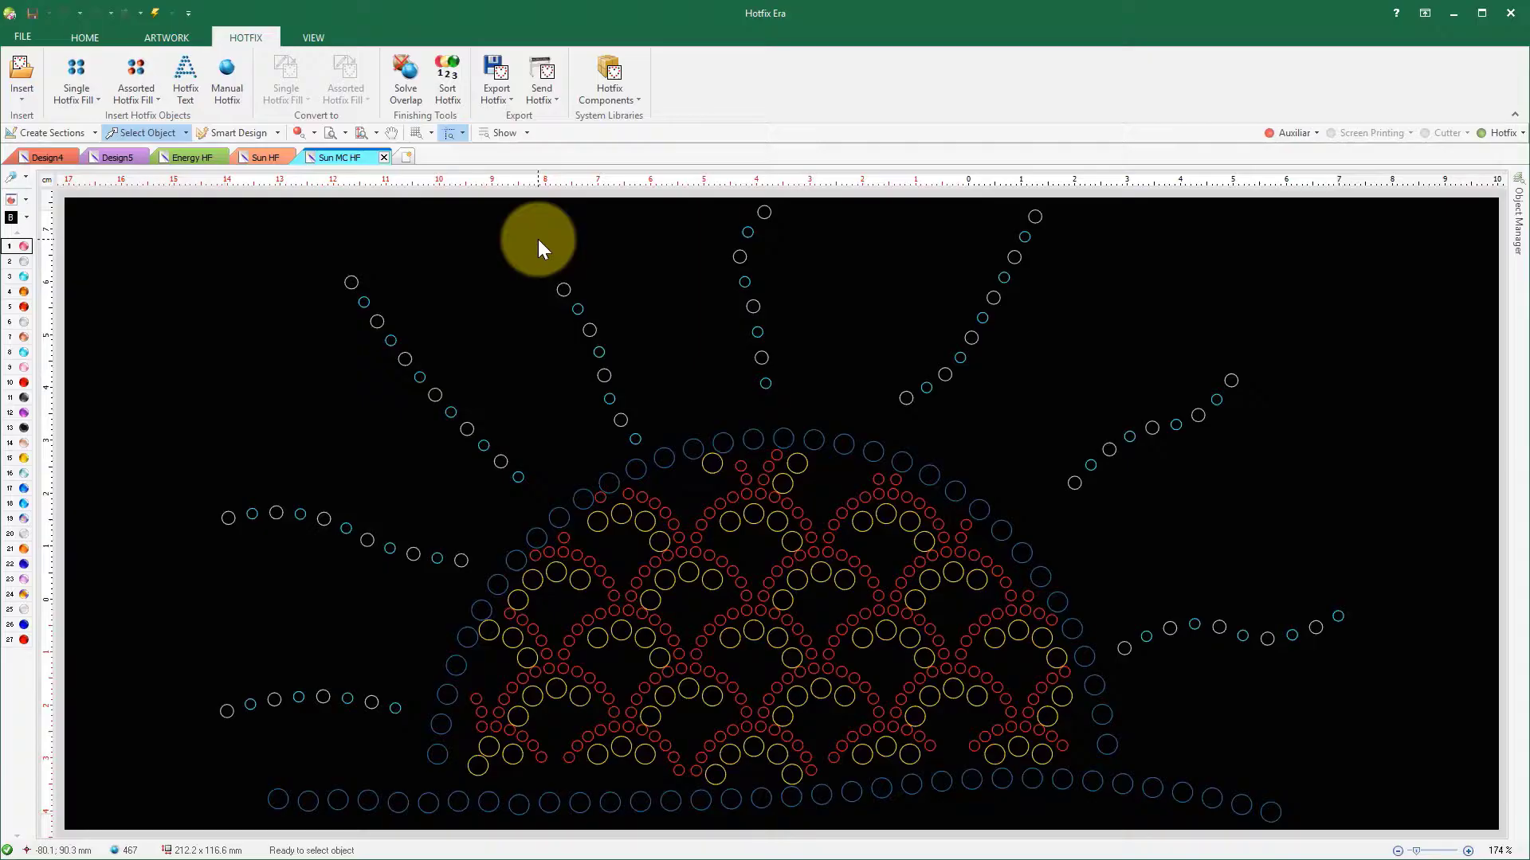
pyautogui.click(22, 37)
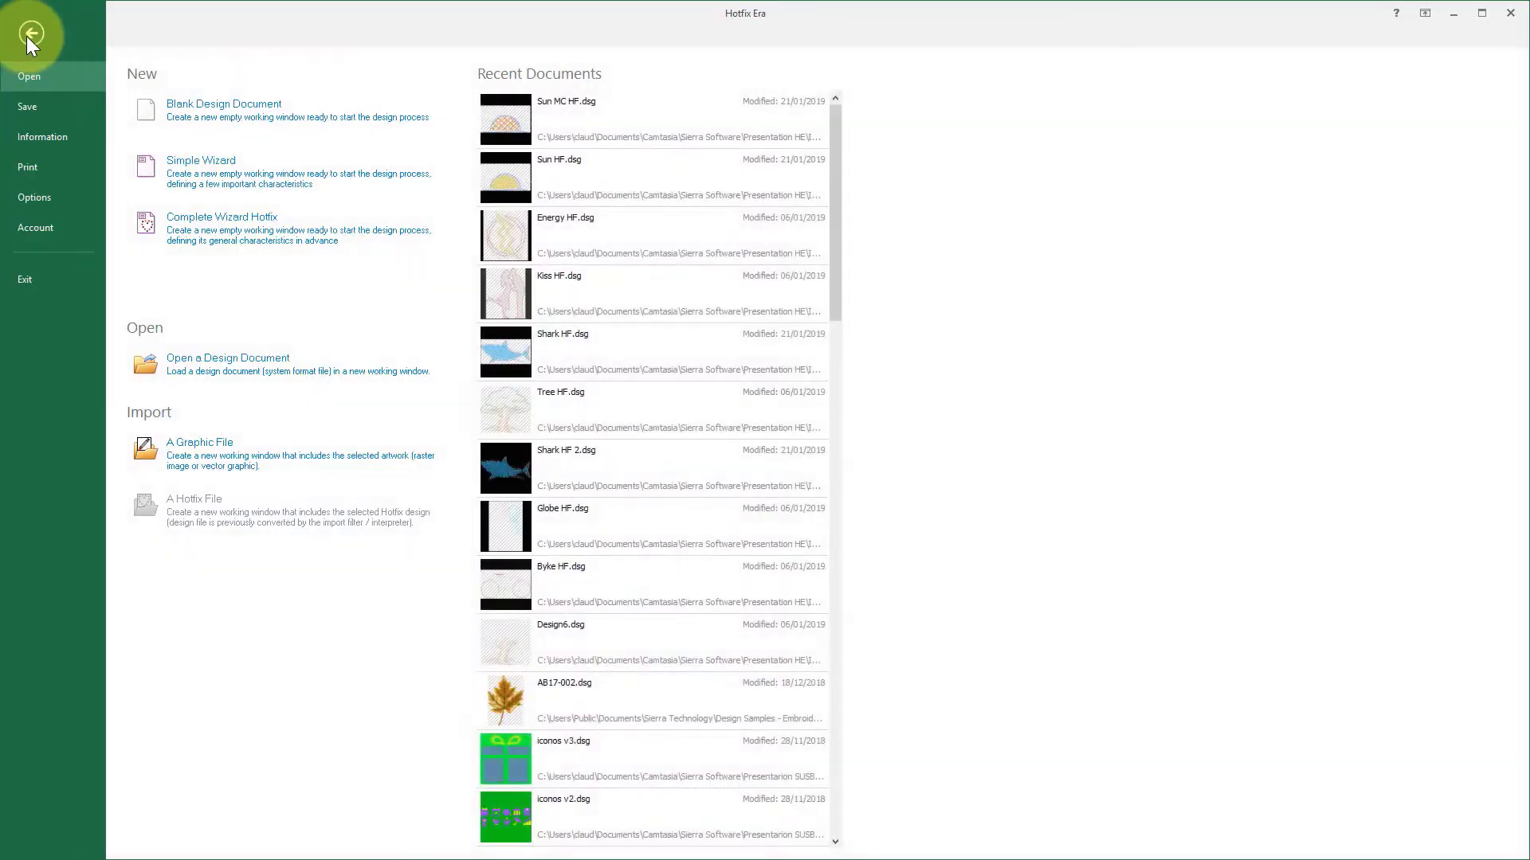
pyautogui.click(527, 303)
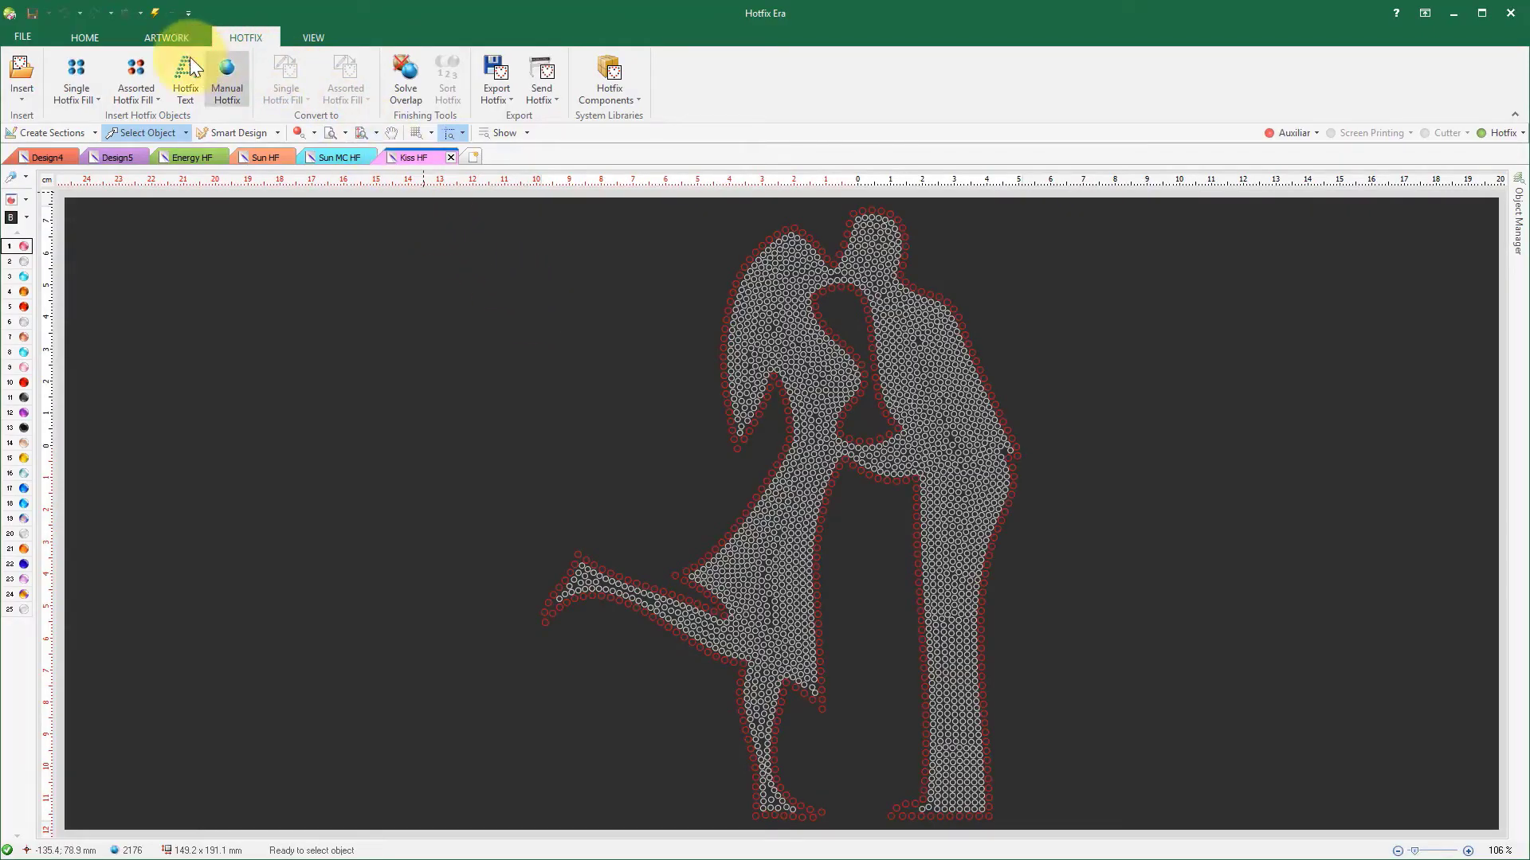
# Open the recent designs Shark HF.dsg and Tree HF.dsg.
pyautogui.click(24, 37)
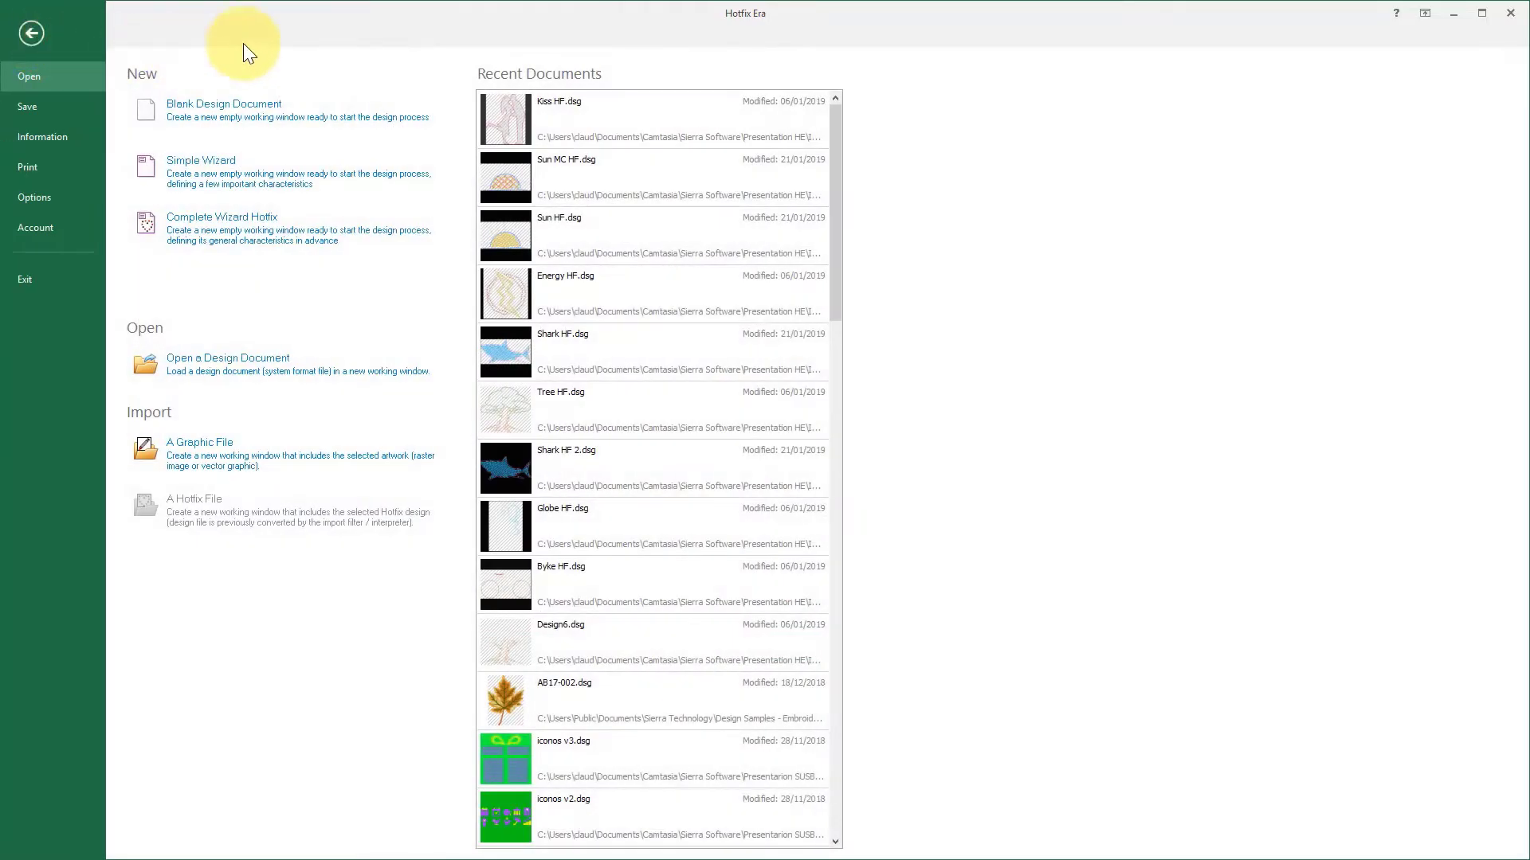
pyautogui.click(607, 355)
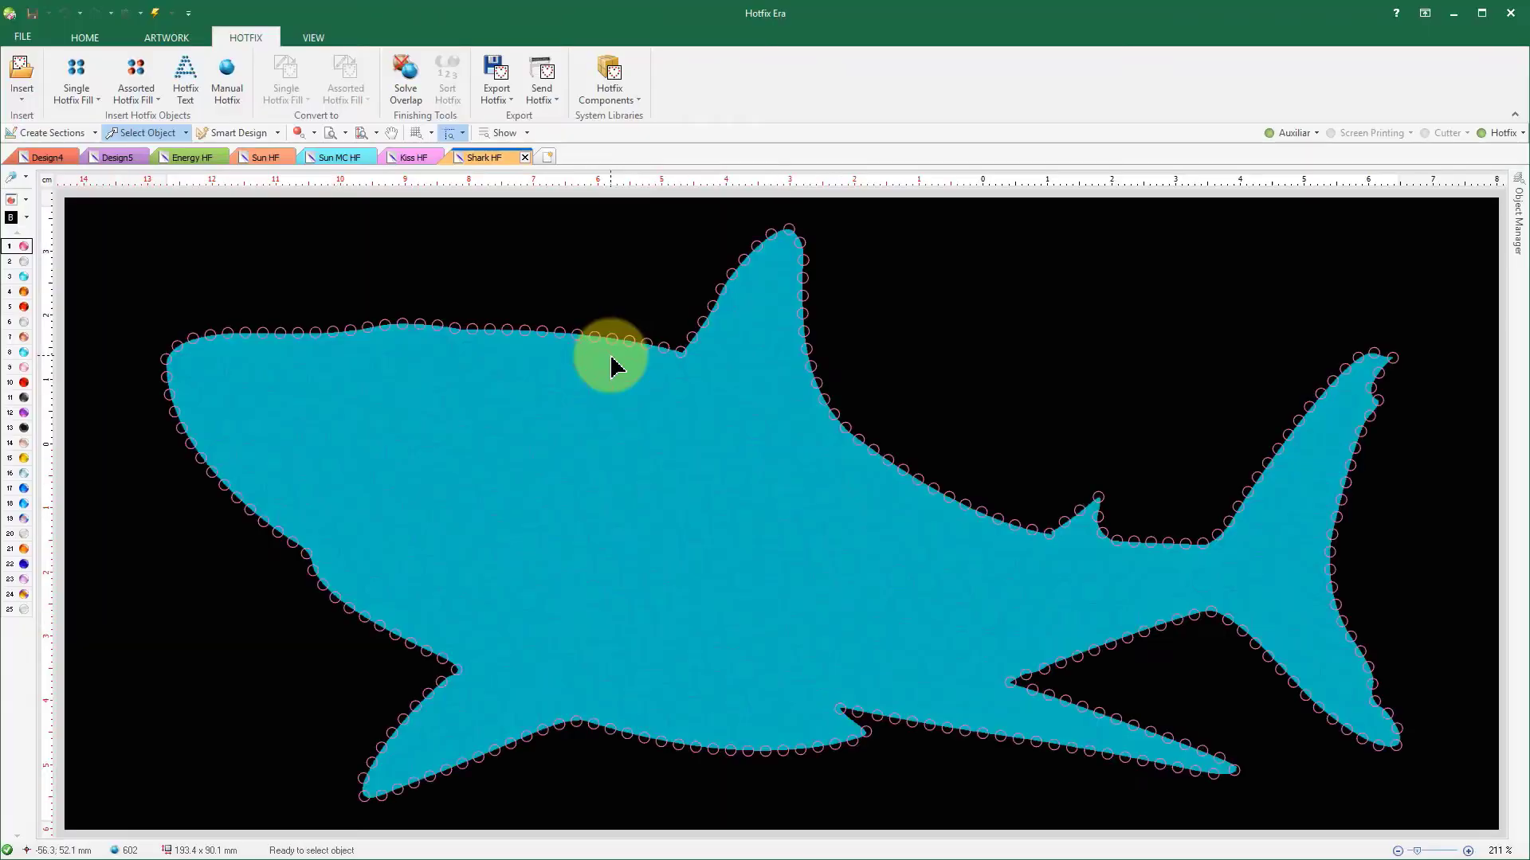
pyautogui.click(22, 38)
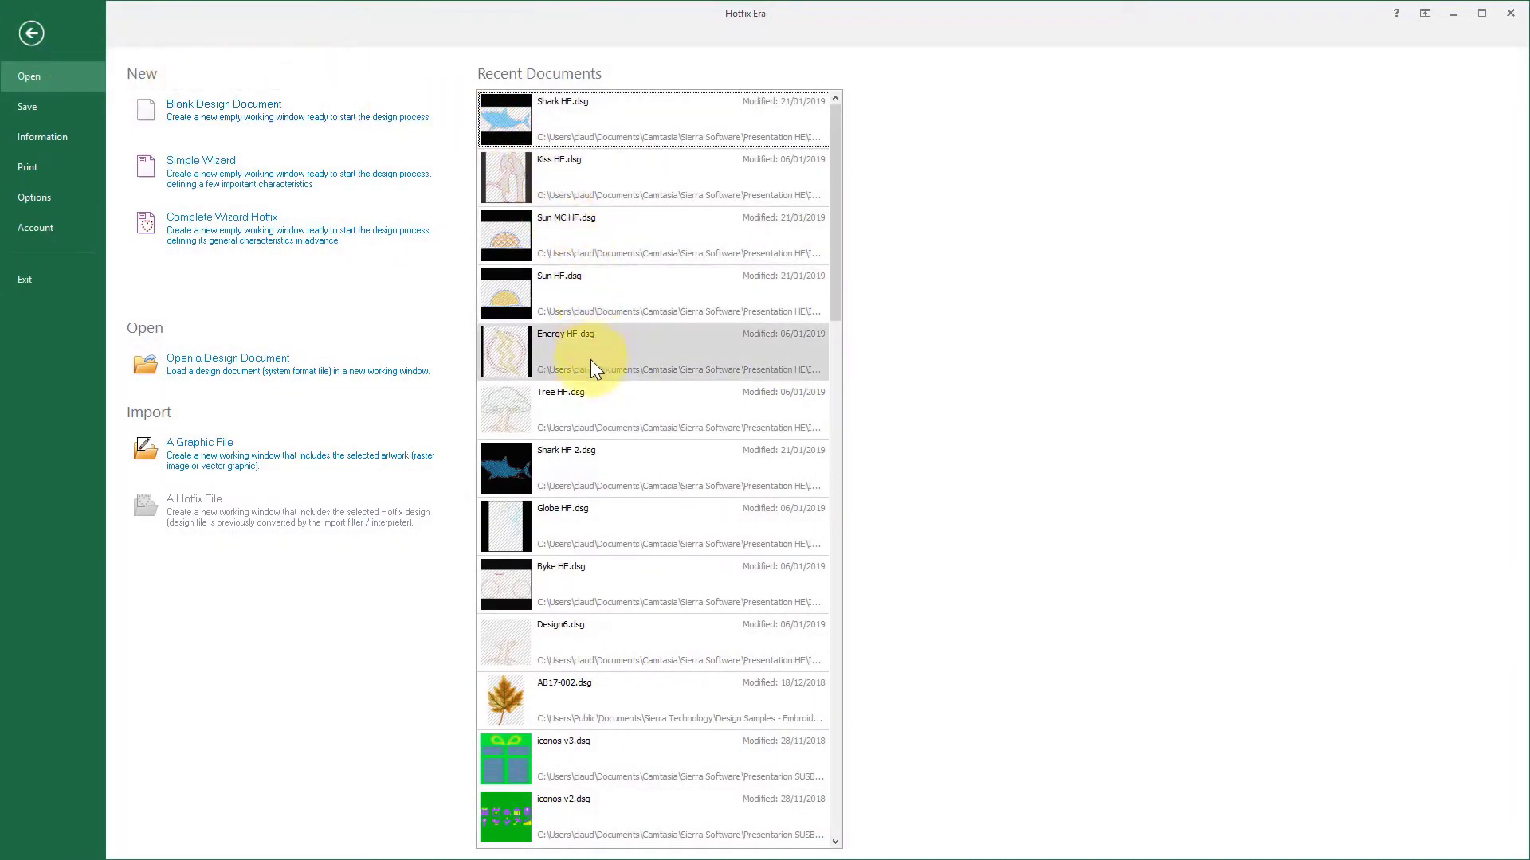
pyautogui.click(532, 411)
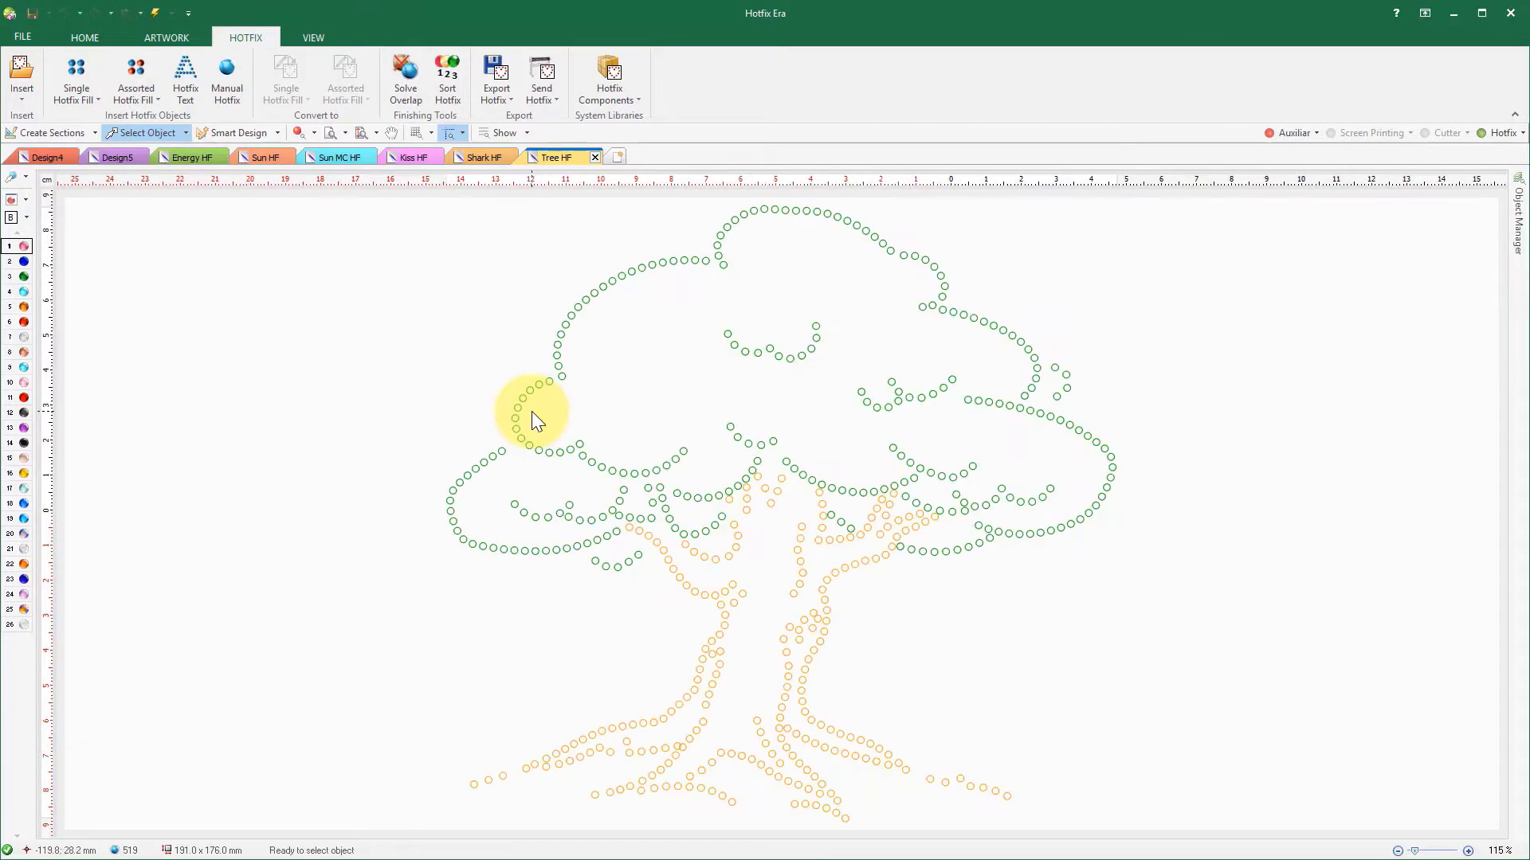
# Return to the Shark HF design, hide its auxiliary artwork and display the stones realistically.
pyautogui.click(481, 155)
pyautogui.click(410, 156)
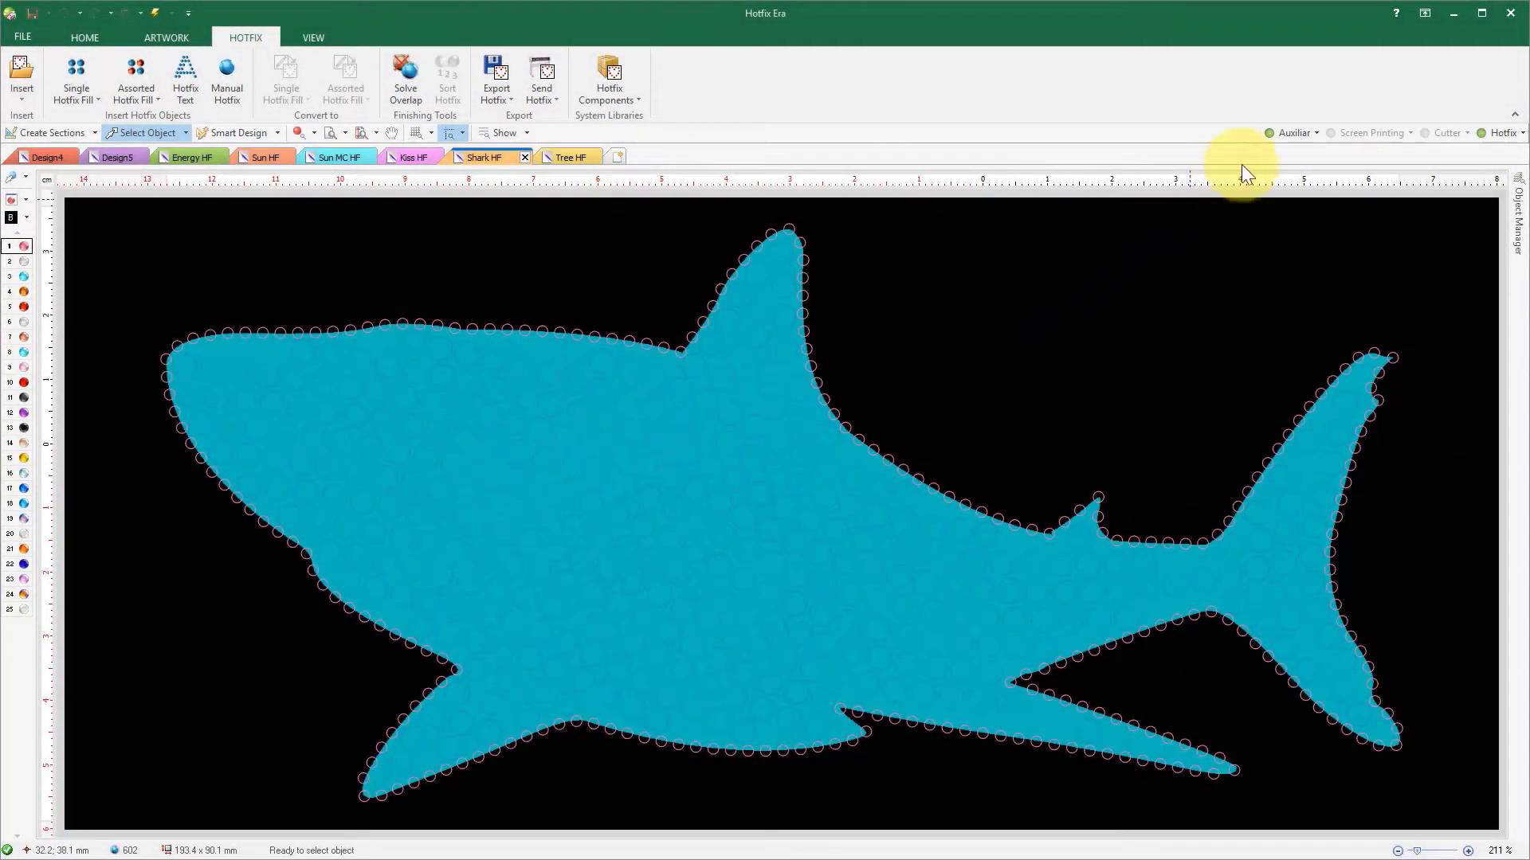
pyautogui.click(1274, 129)
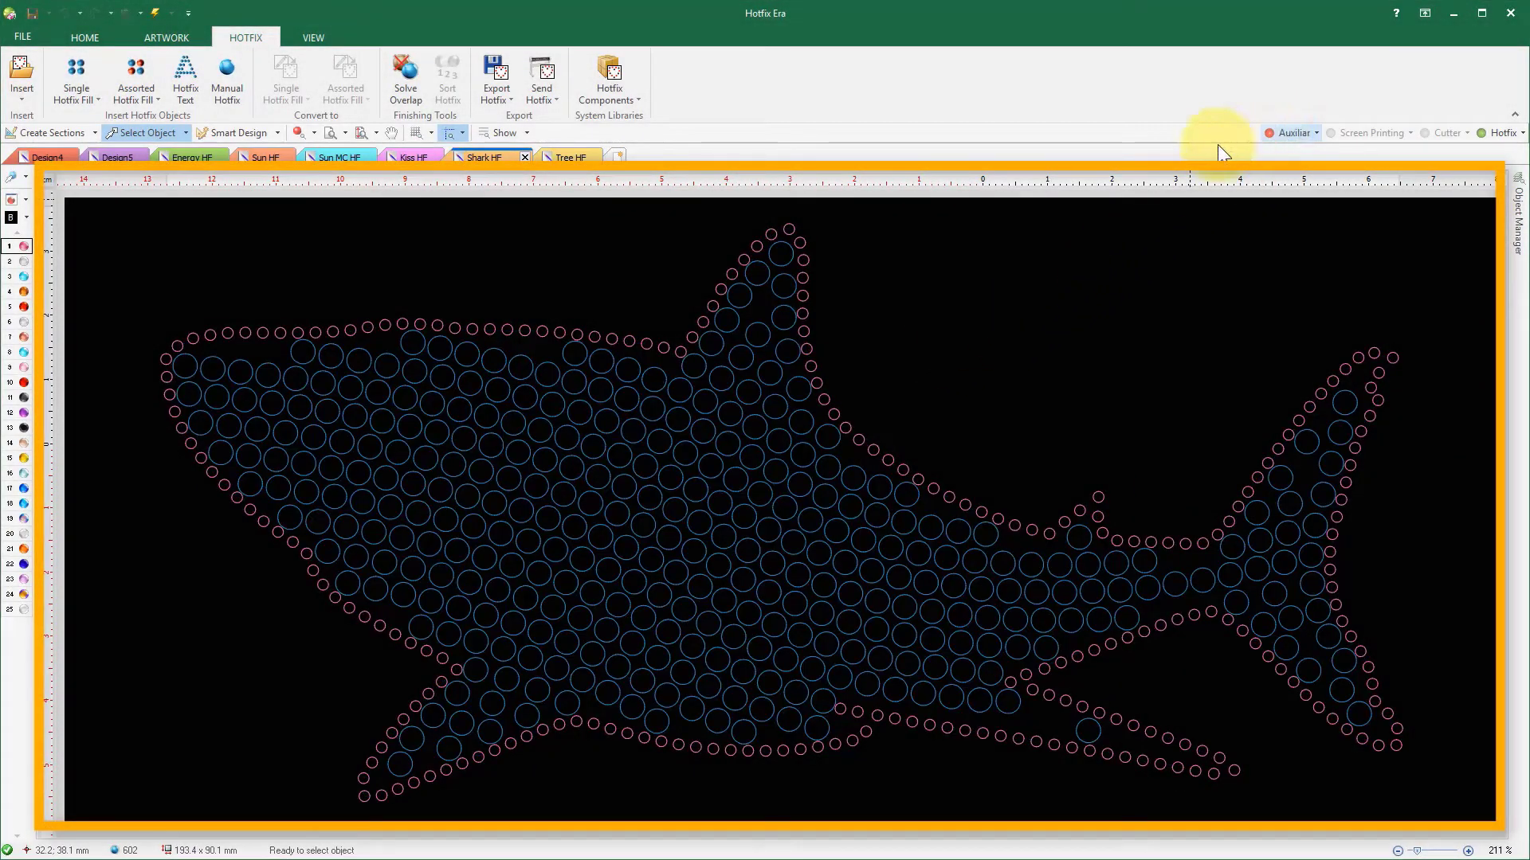
pyautogui.click(301, 129)
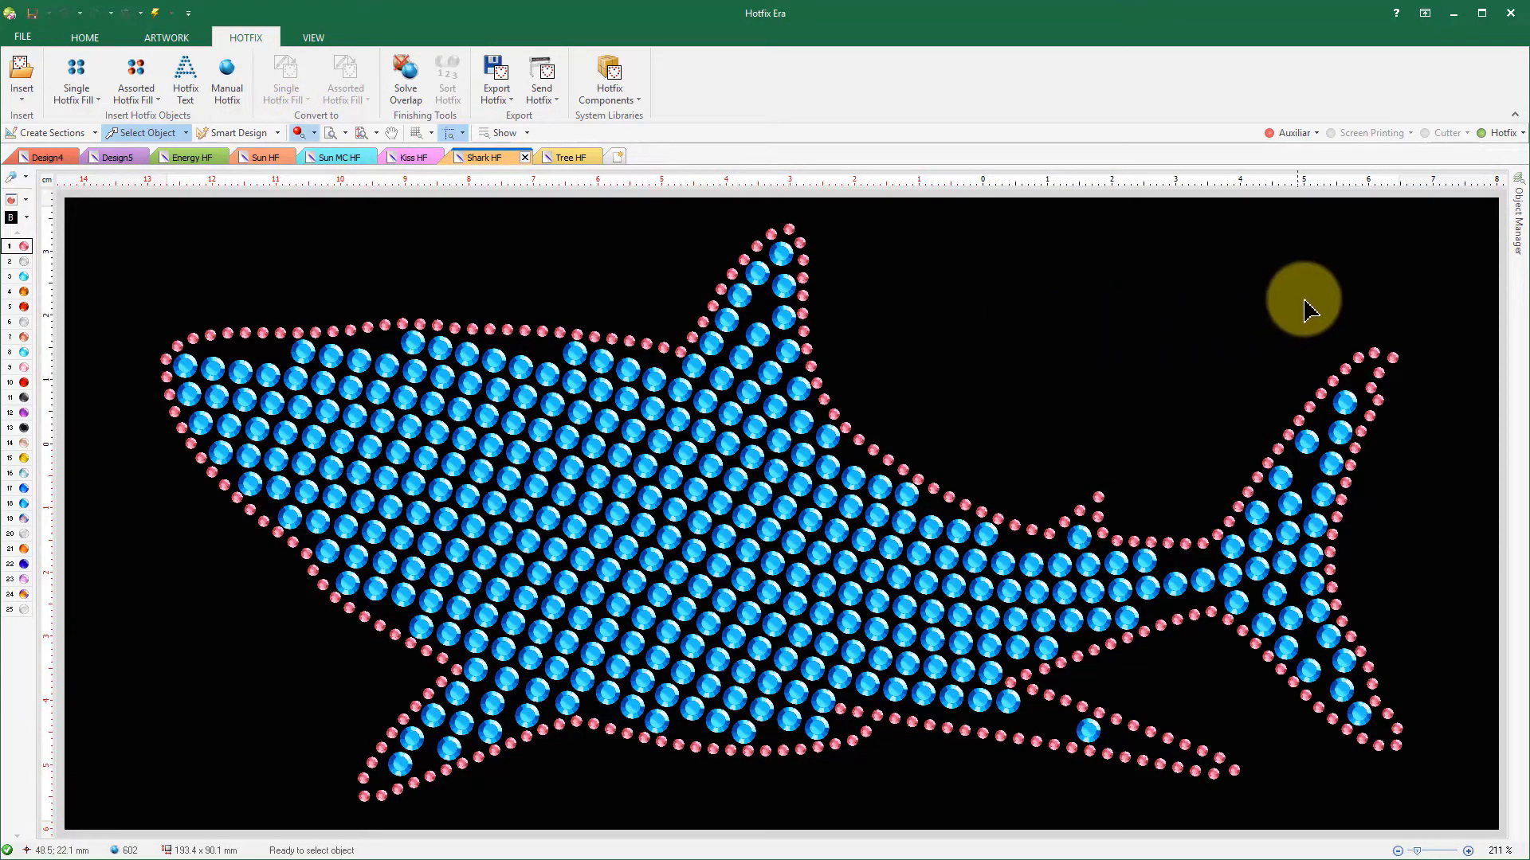
# Select the shark's hotfix area and try the Texture / Multi and Inner Ring fill styles before applying Flat Fill.
pyautogui.click(1517, 219)
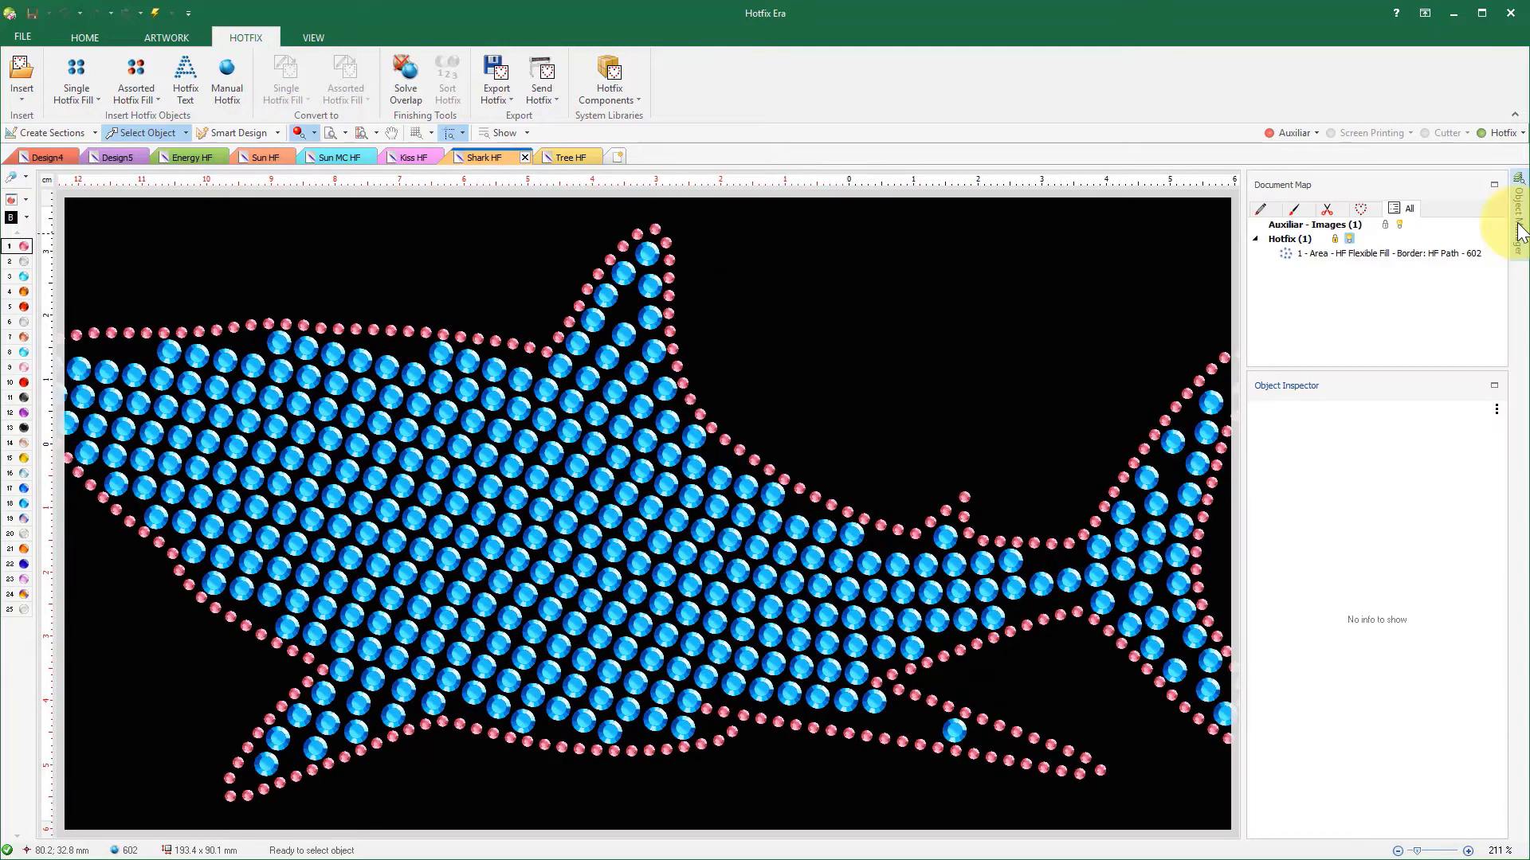
pyautogui.click(1377, 253)
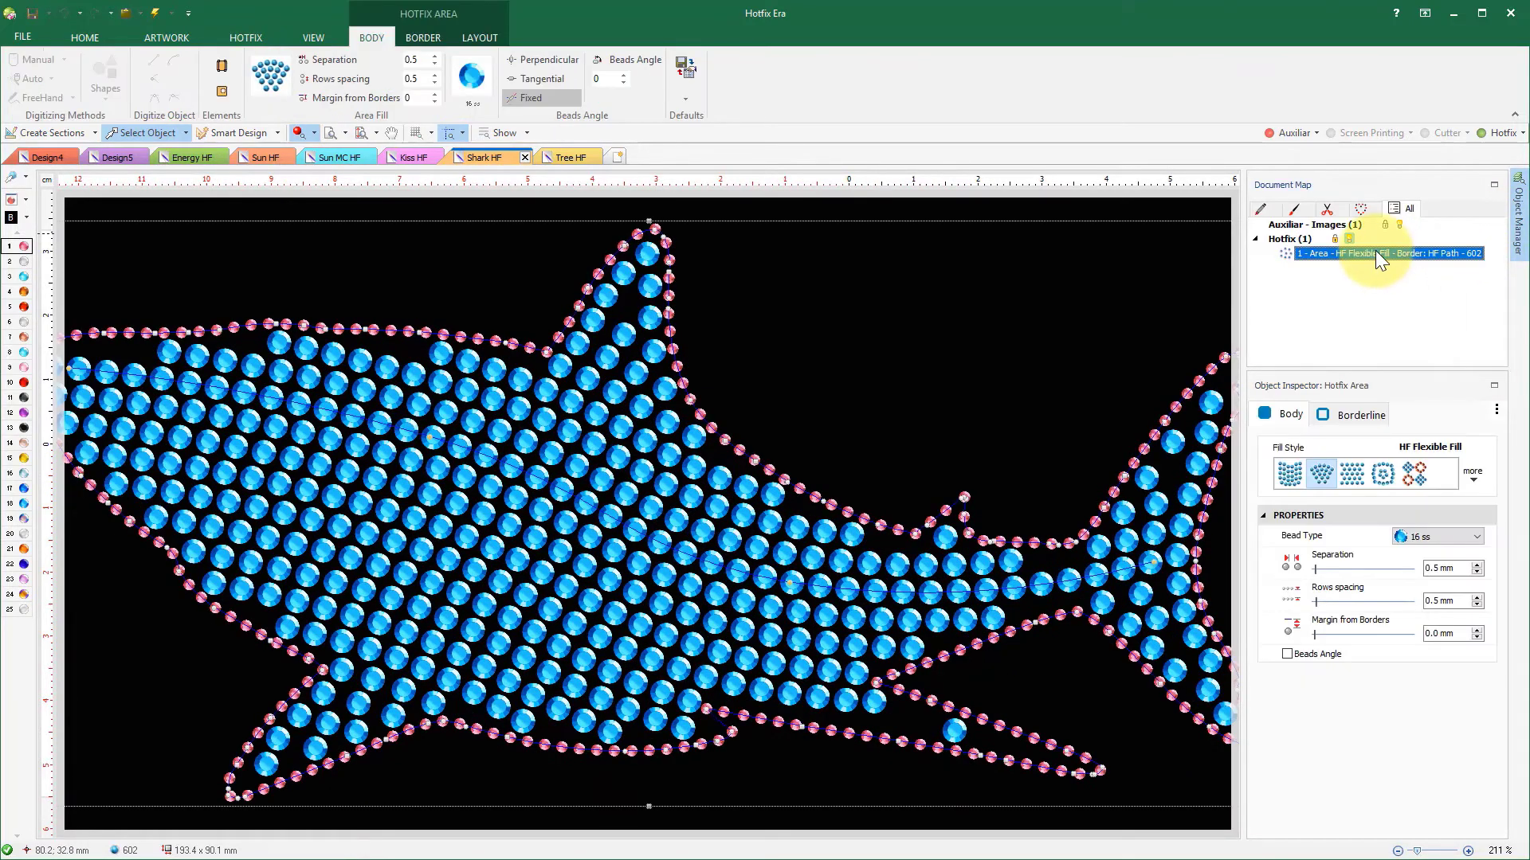
pyautogui.click(1413, 477)
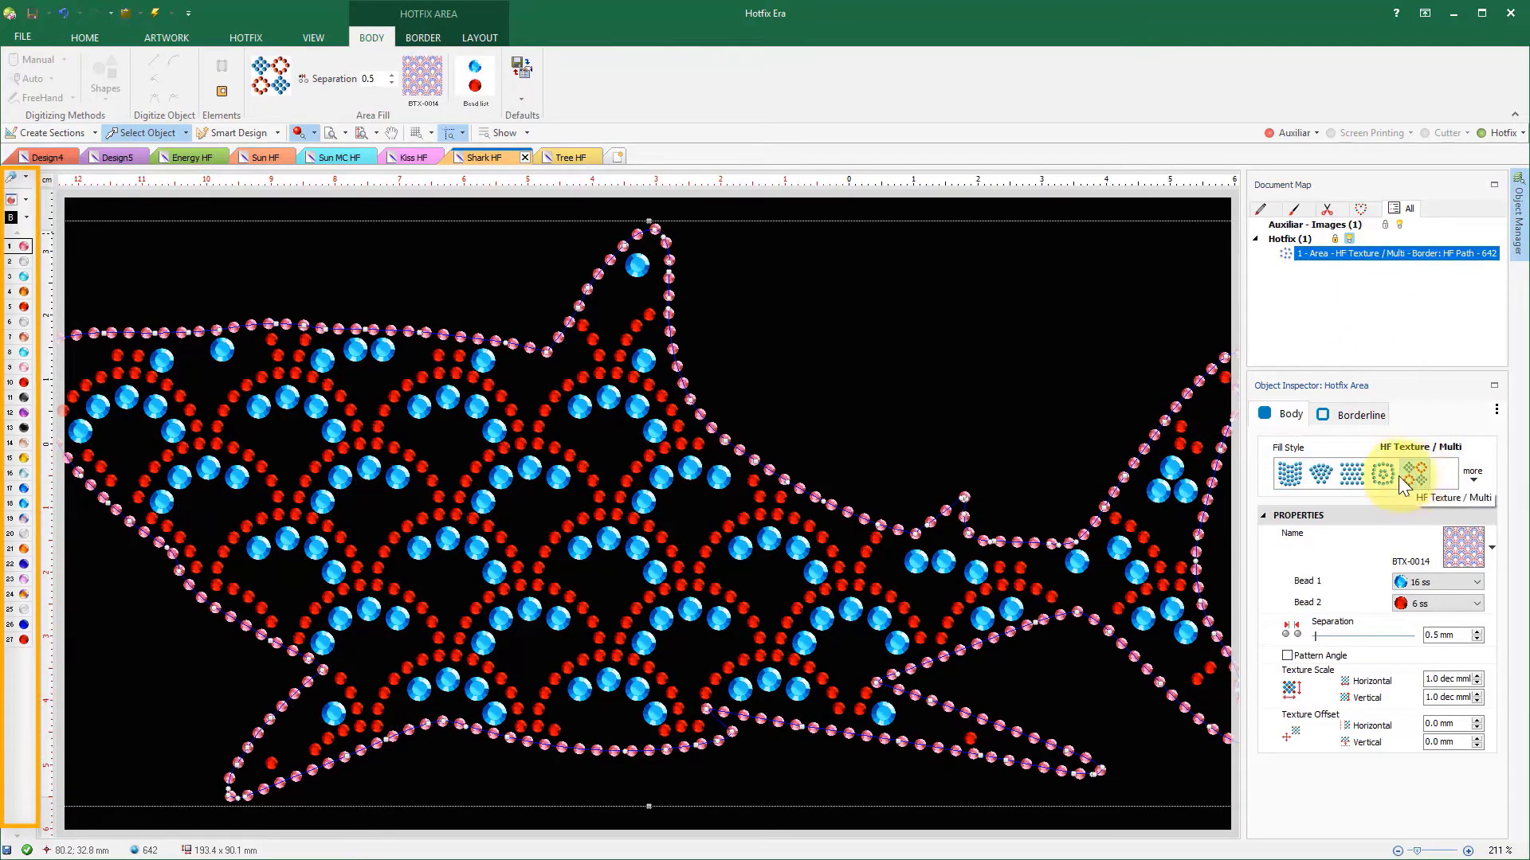
pyautogui.click(1383, 473)
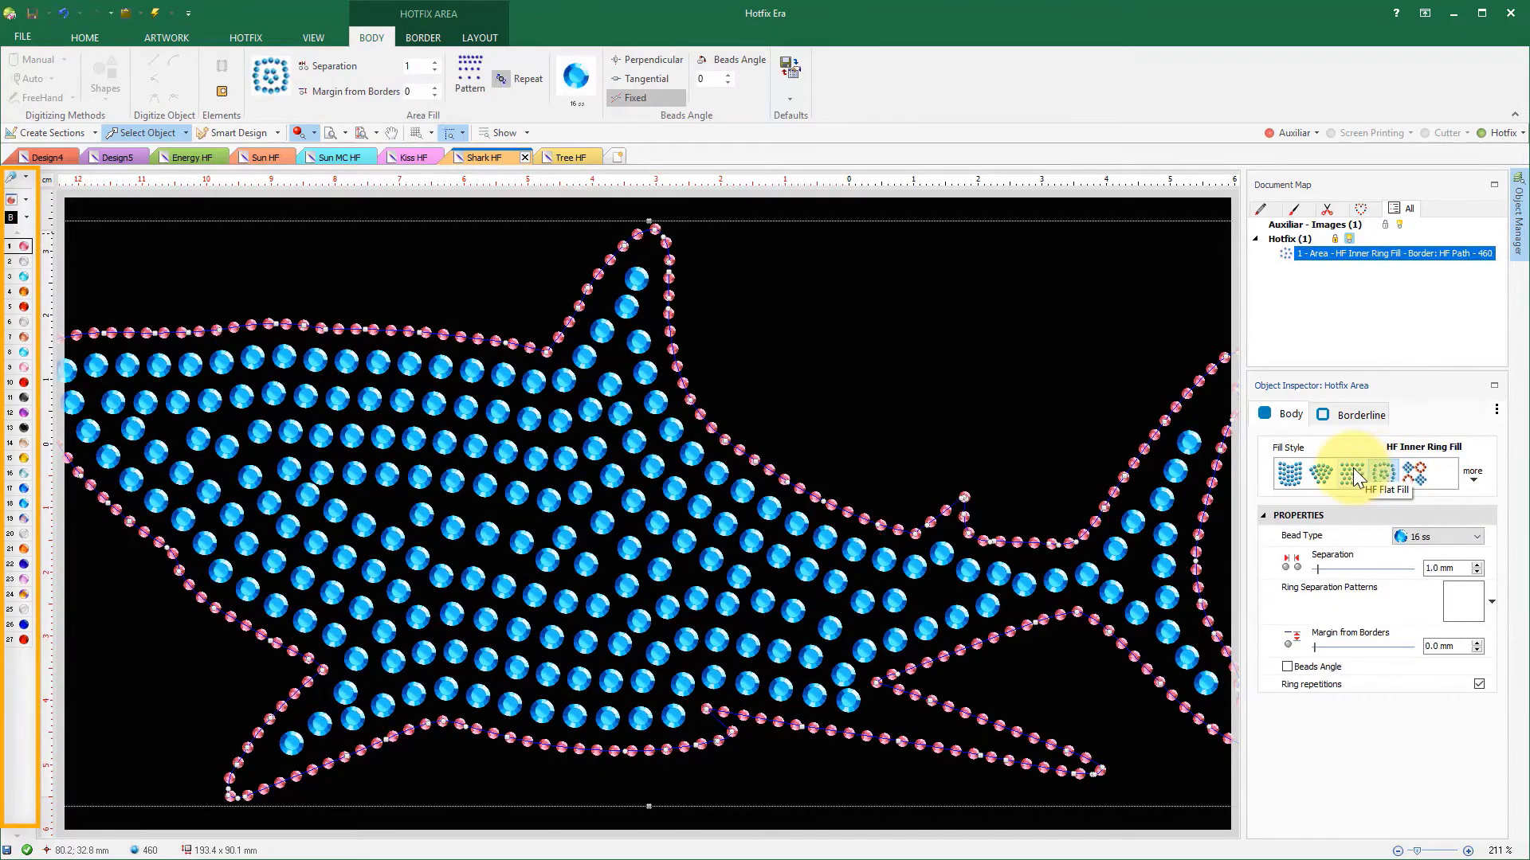
pyautogui.click(1352, 469)
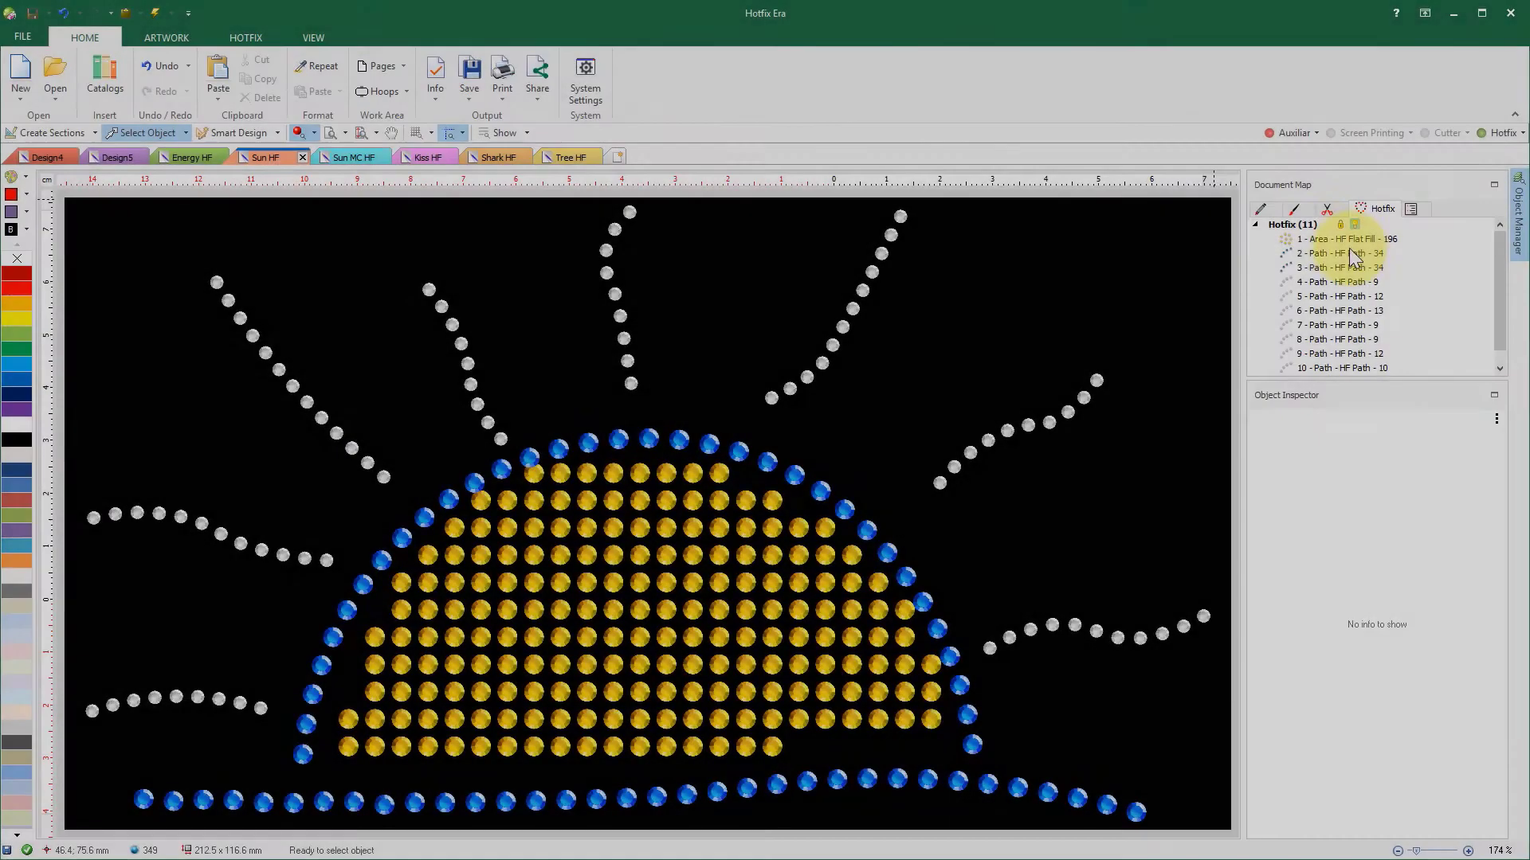
# Examine the first six hotfix objects of the Sun HF design by selecting each one in the document map.
pyautogui.click(1327, 239)
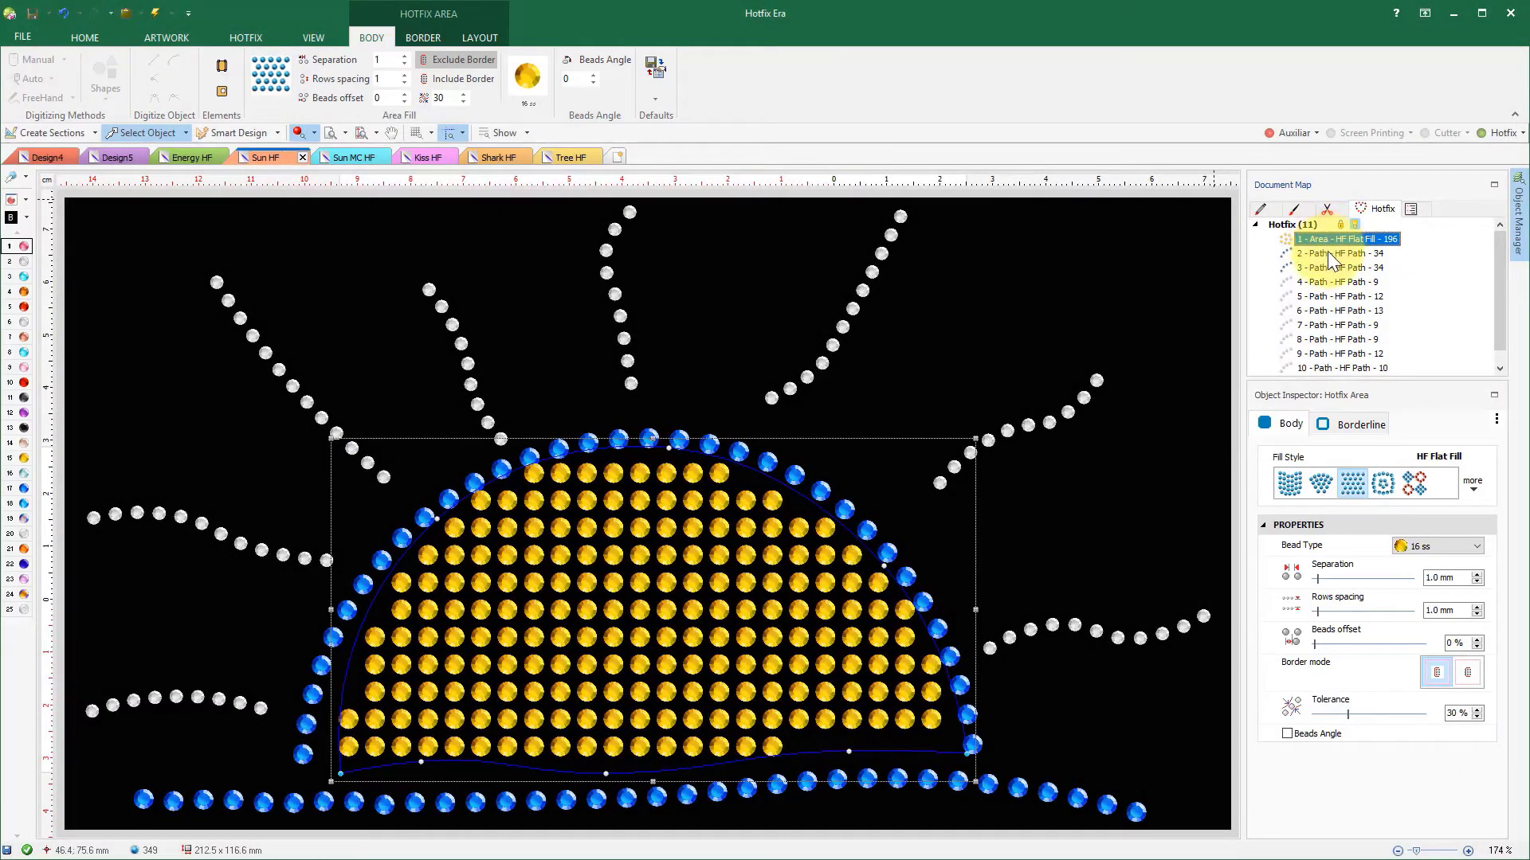
pyautogui.click(1327, 253)
pyautogui.click(1329, 267)
pyautogui.click(1329, 282)
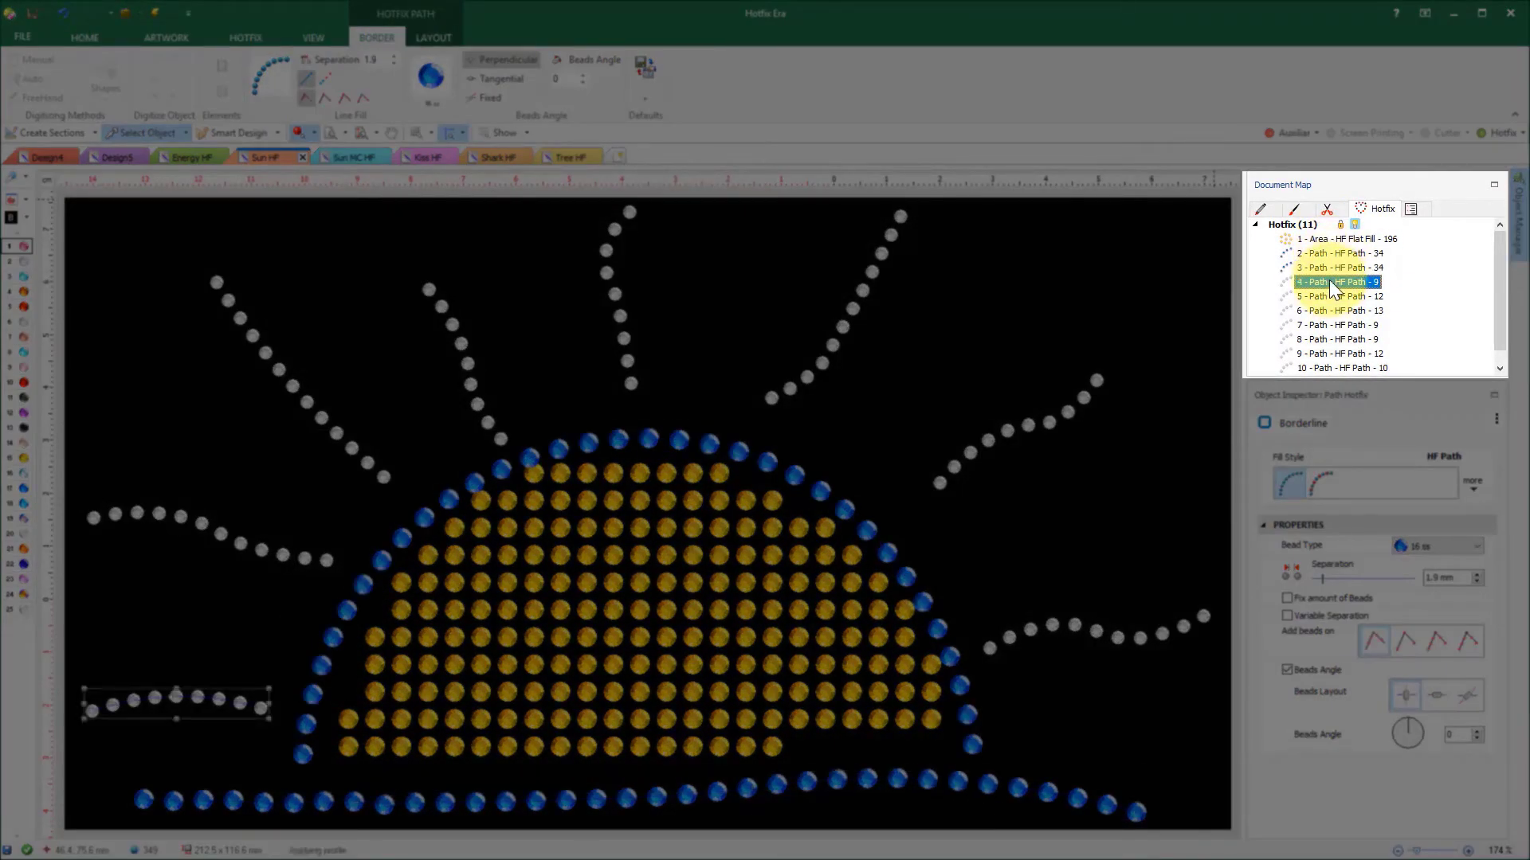
pyautogui.click(1334, 296)
pyautogui.click(1339, 312)
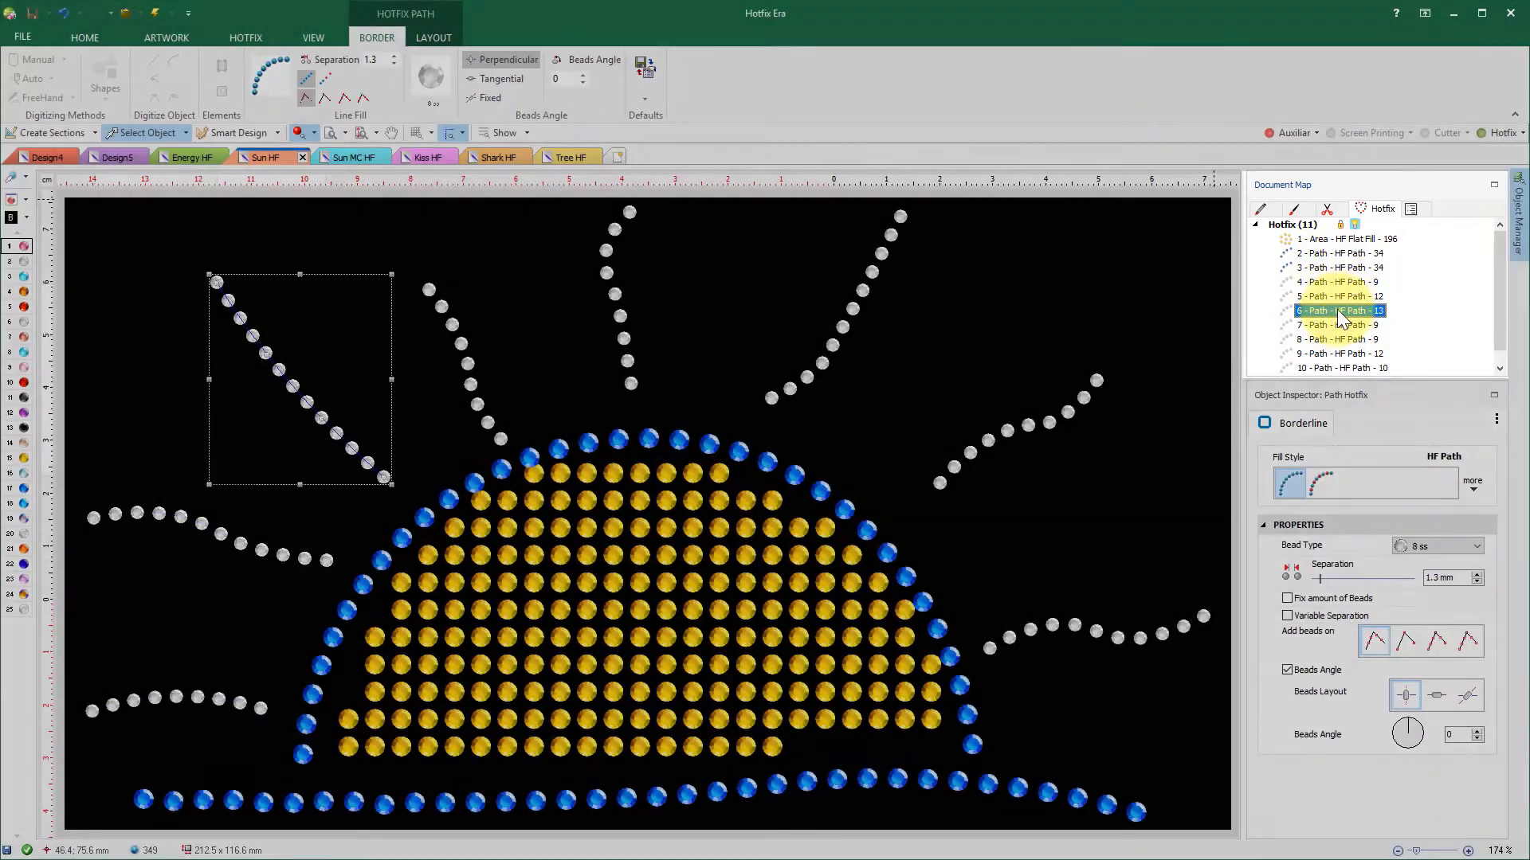
# Examine hotfix objects 7 to 10 of the Sun HF design by selecting them in the document map, enlarging the map to show all objects.
pyautogui.click(1337, 324)
pyautogui.click(1336, 337)
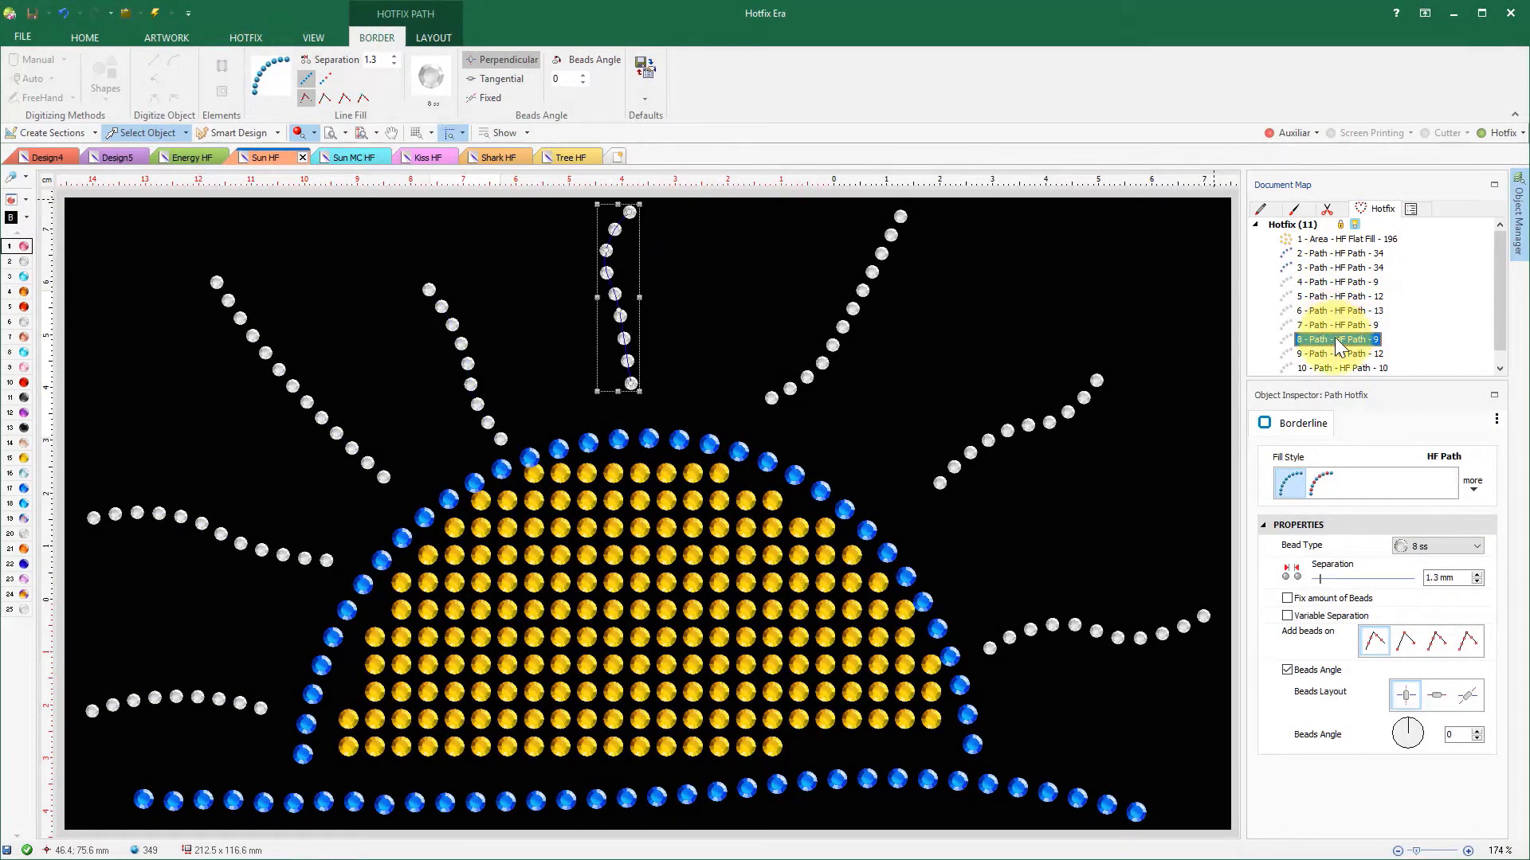
pyautogui.click(1341, 354)
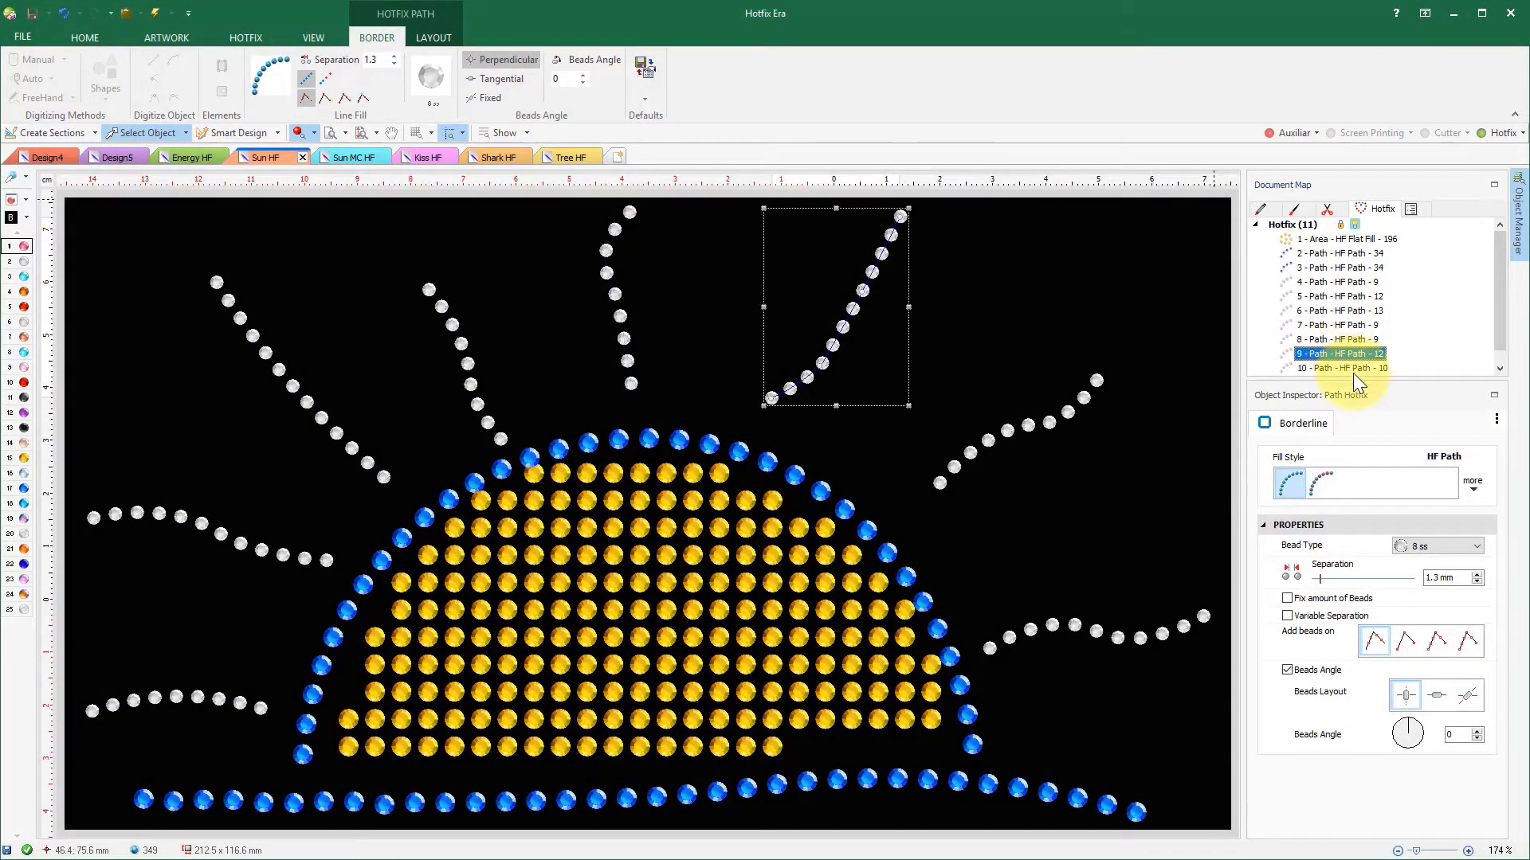
pyautogui.moveTo(1354, 384); pyautogui.dragTo(1358, 428)
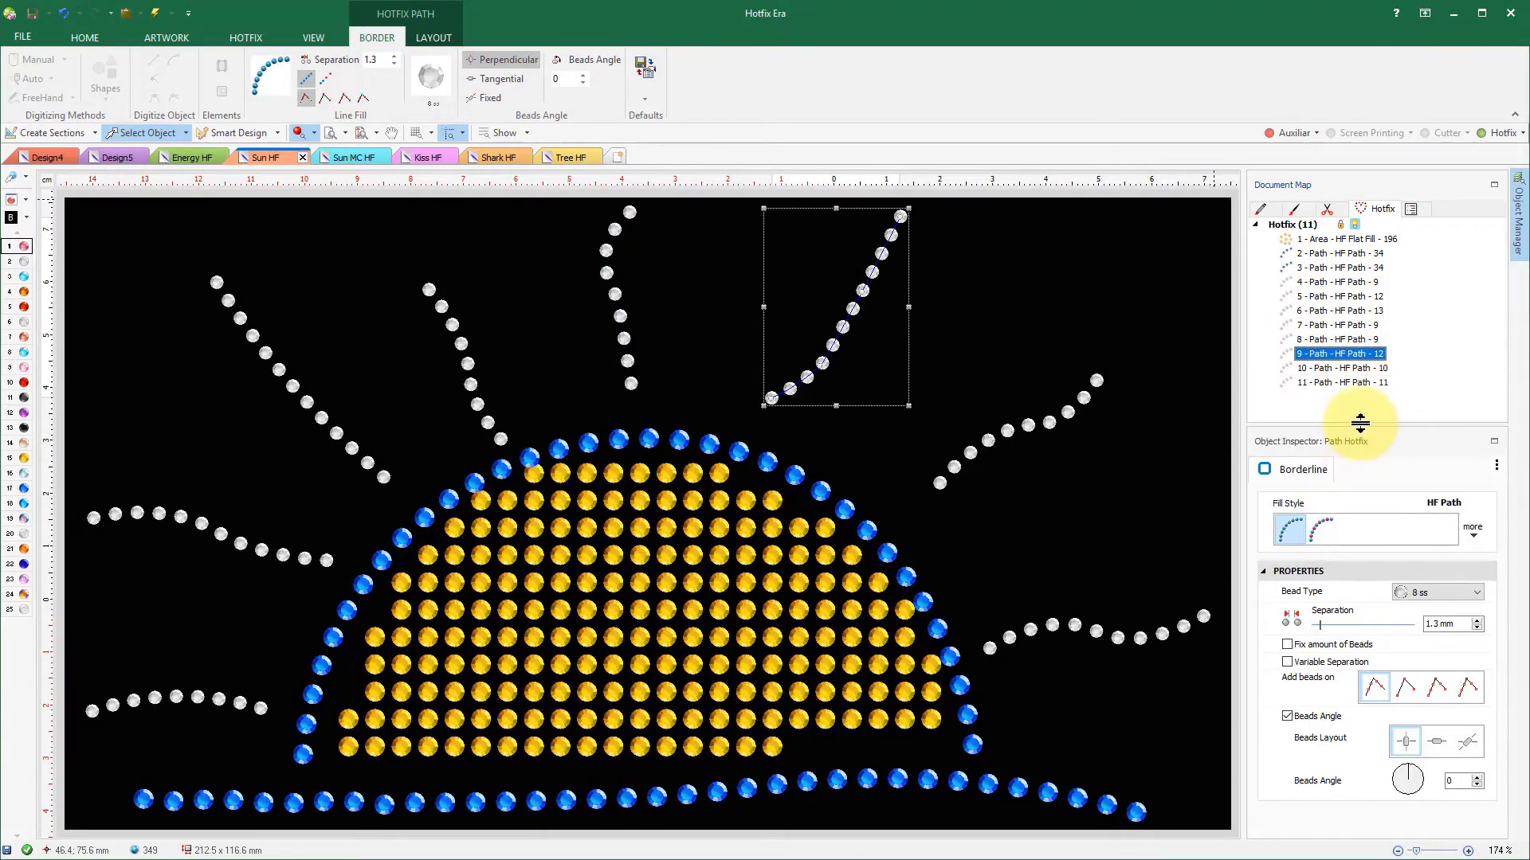
pyautogui.click(1336, 367)
# Set the eleventh path's separation to 1.0 mm, try the white 4 ss bead on it and apply the red 6 ss bead.
pyautogui.click(1335, 381)
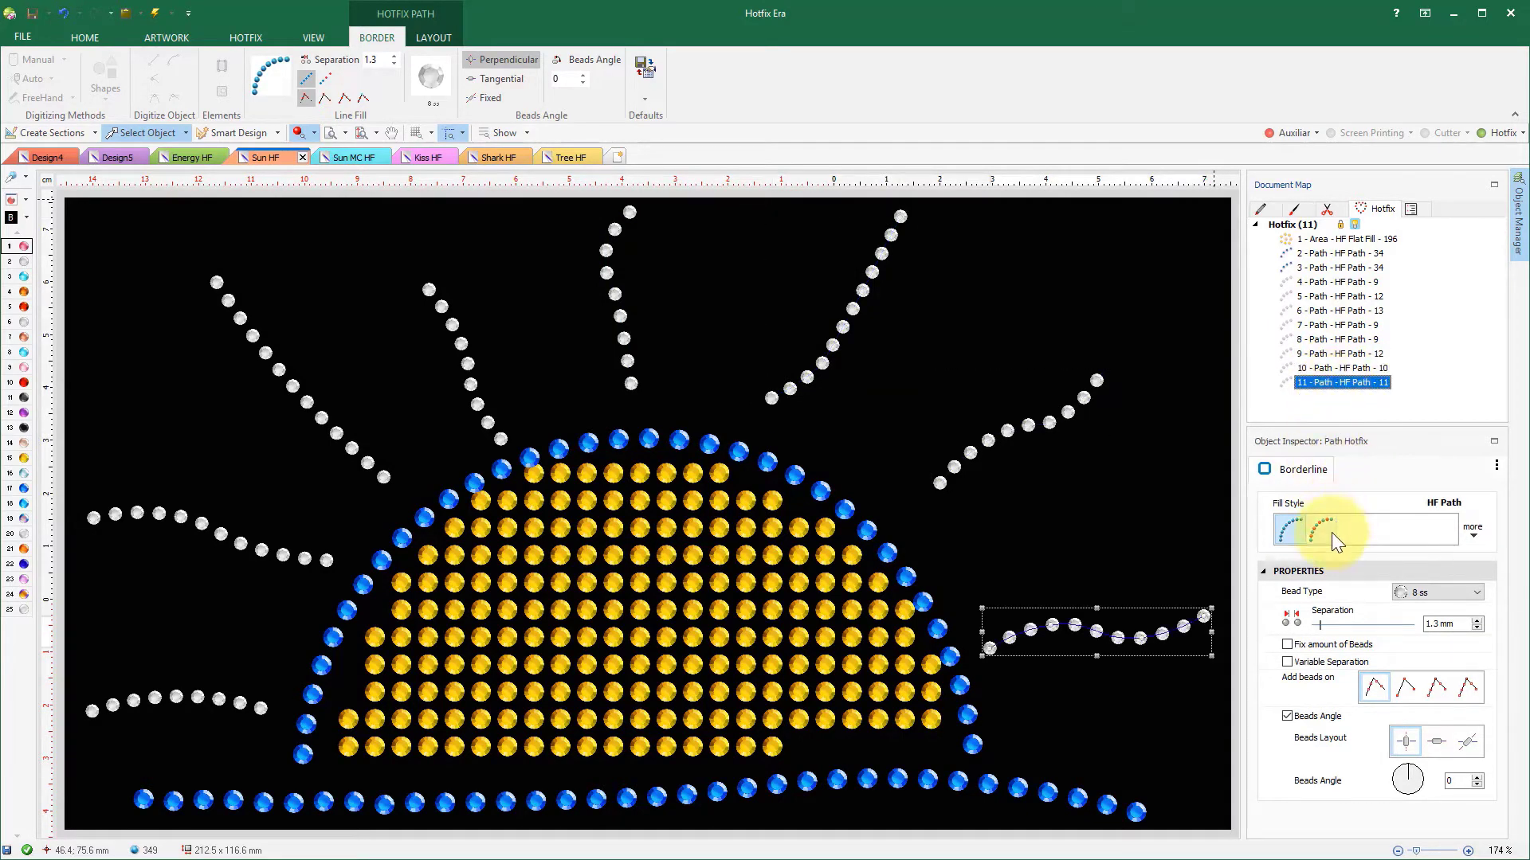
pyautogui.click(1478, 593)
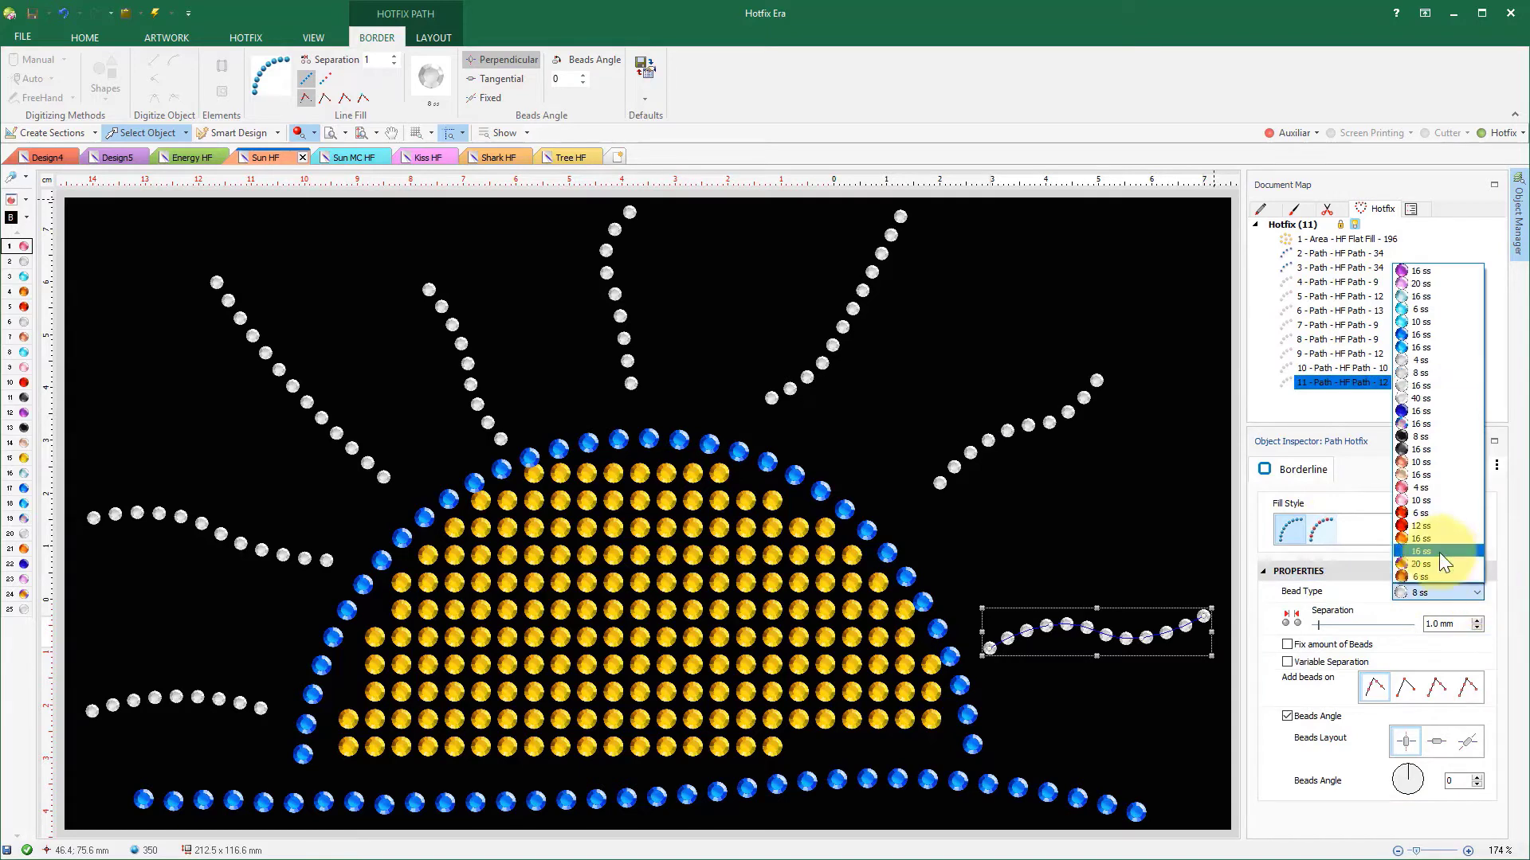
pyautogui.click(1412, 512)
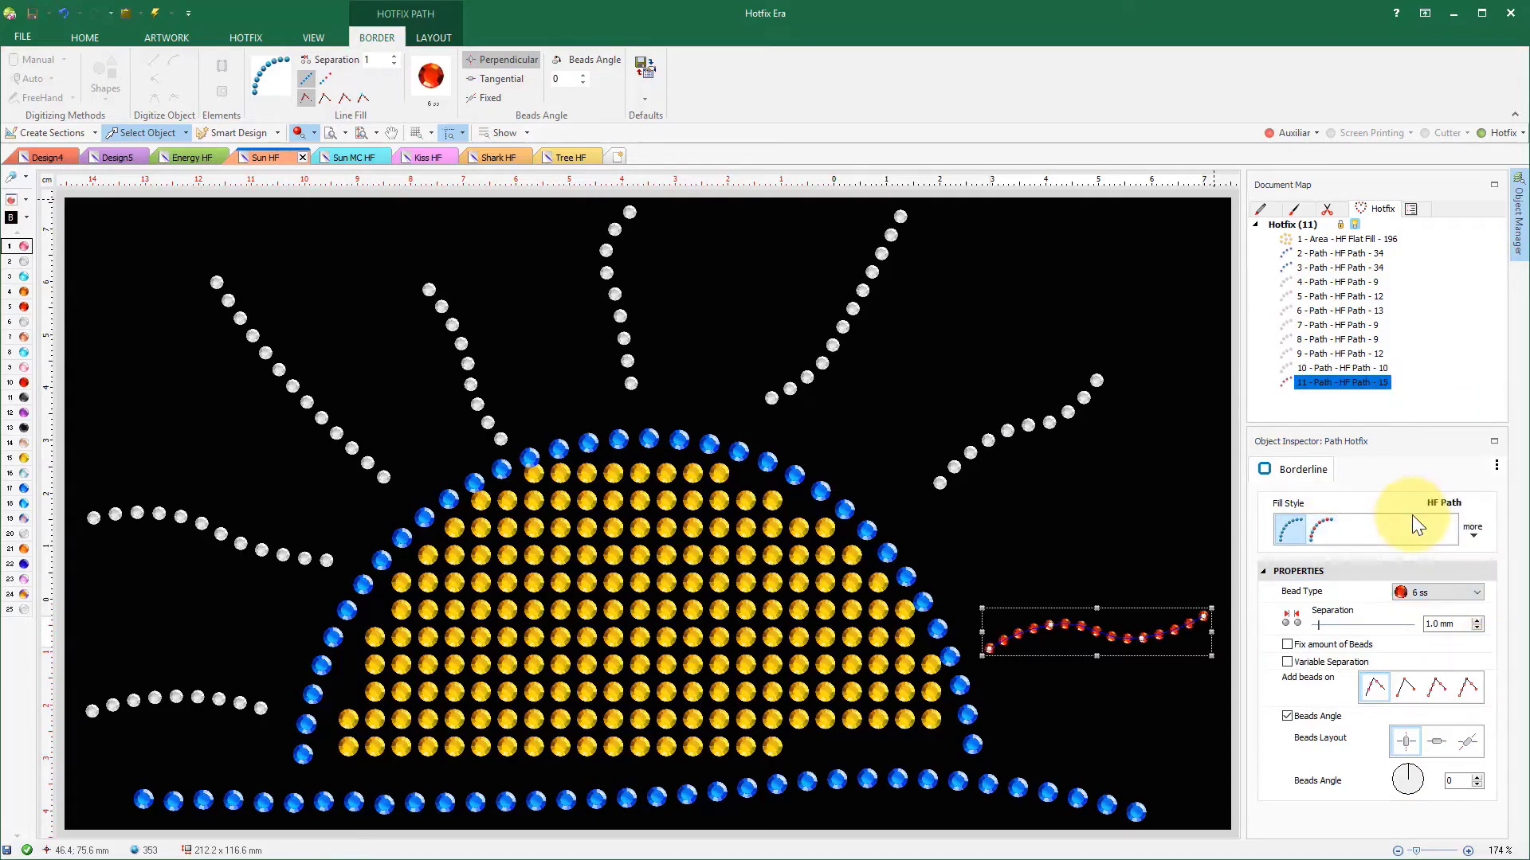
pyautogui.click(431, 79)
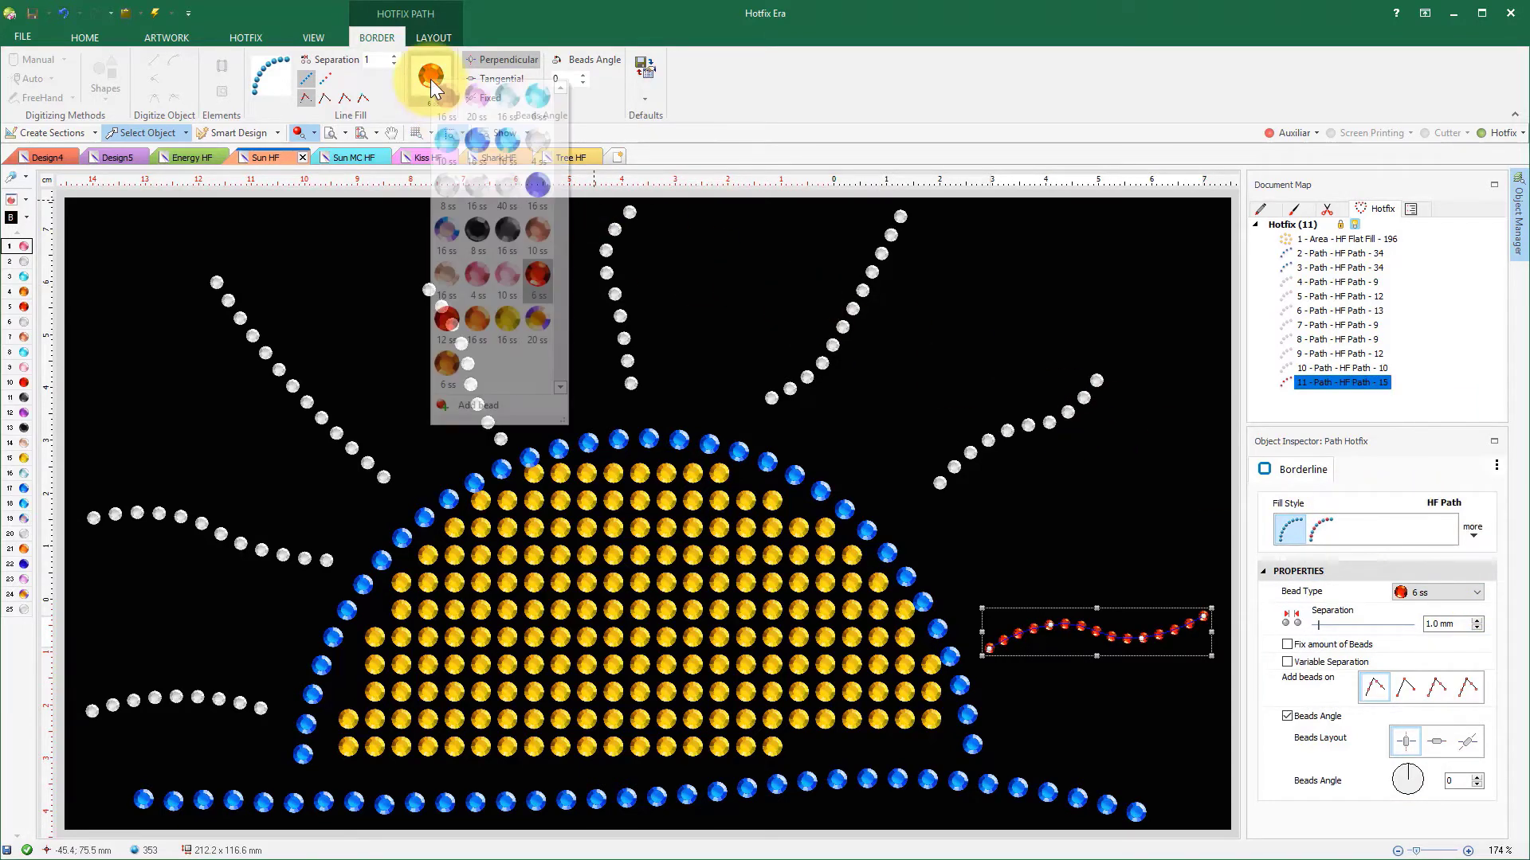
pyautogui.click(540, 142)
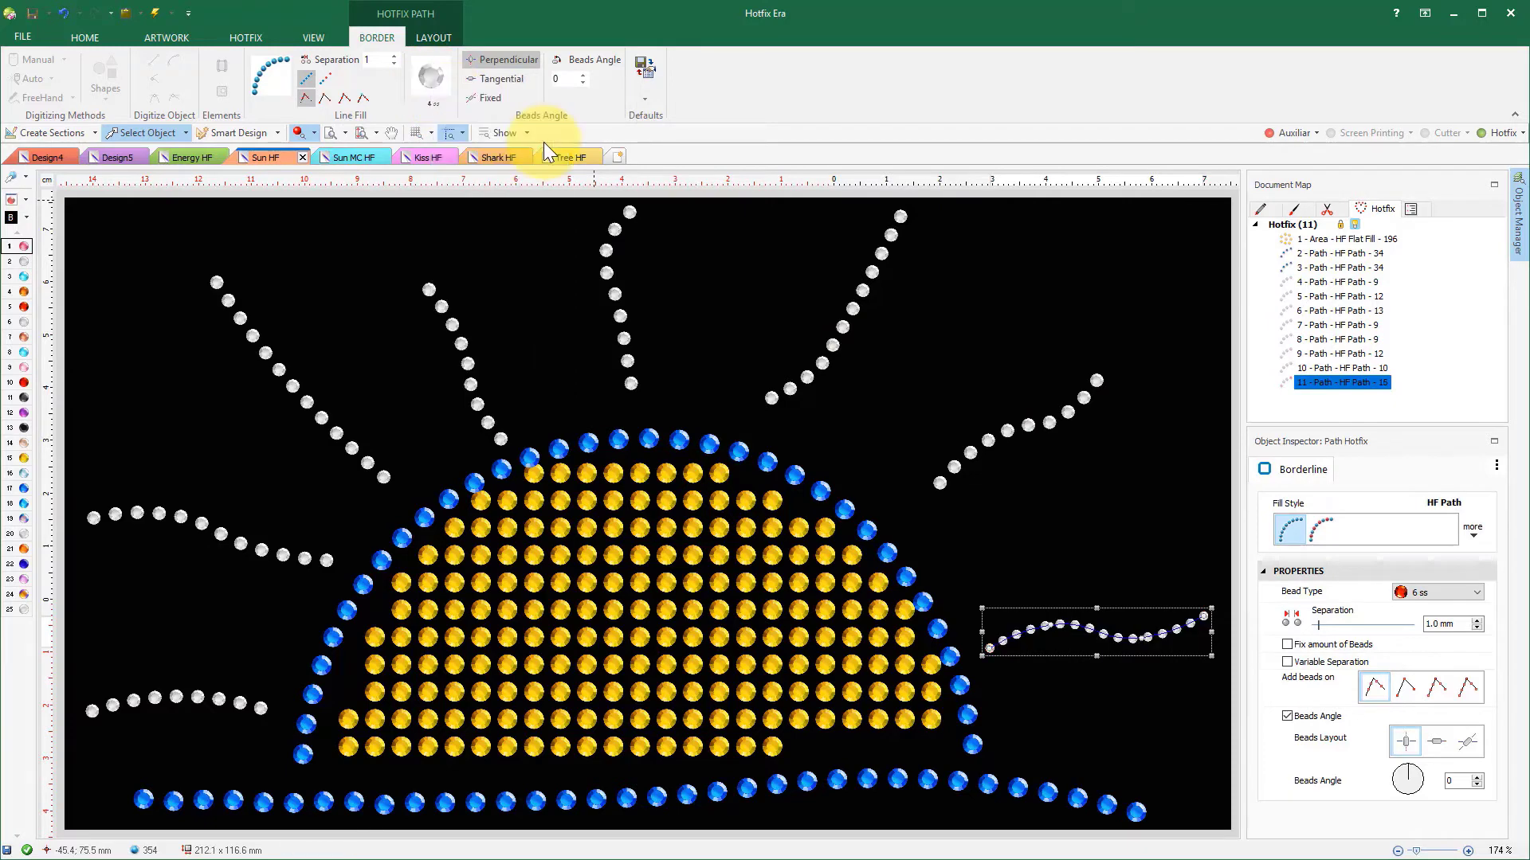
pyautogui.click(23, 310)
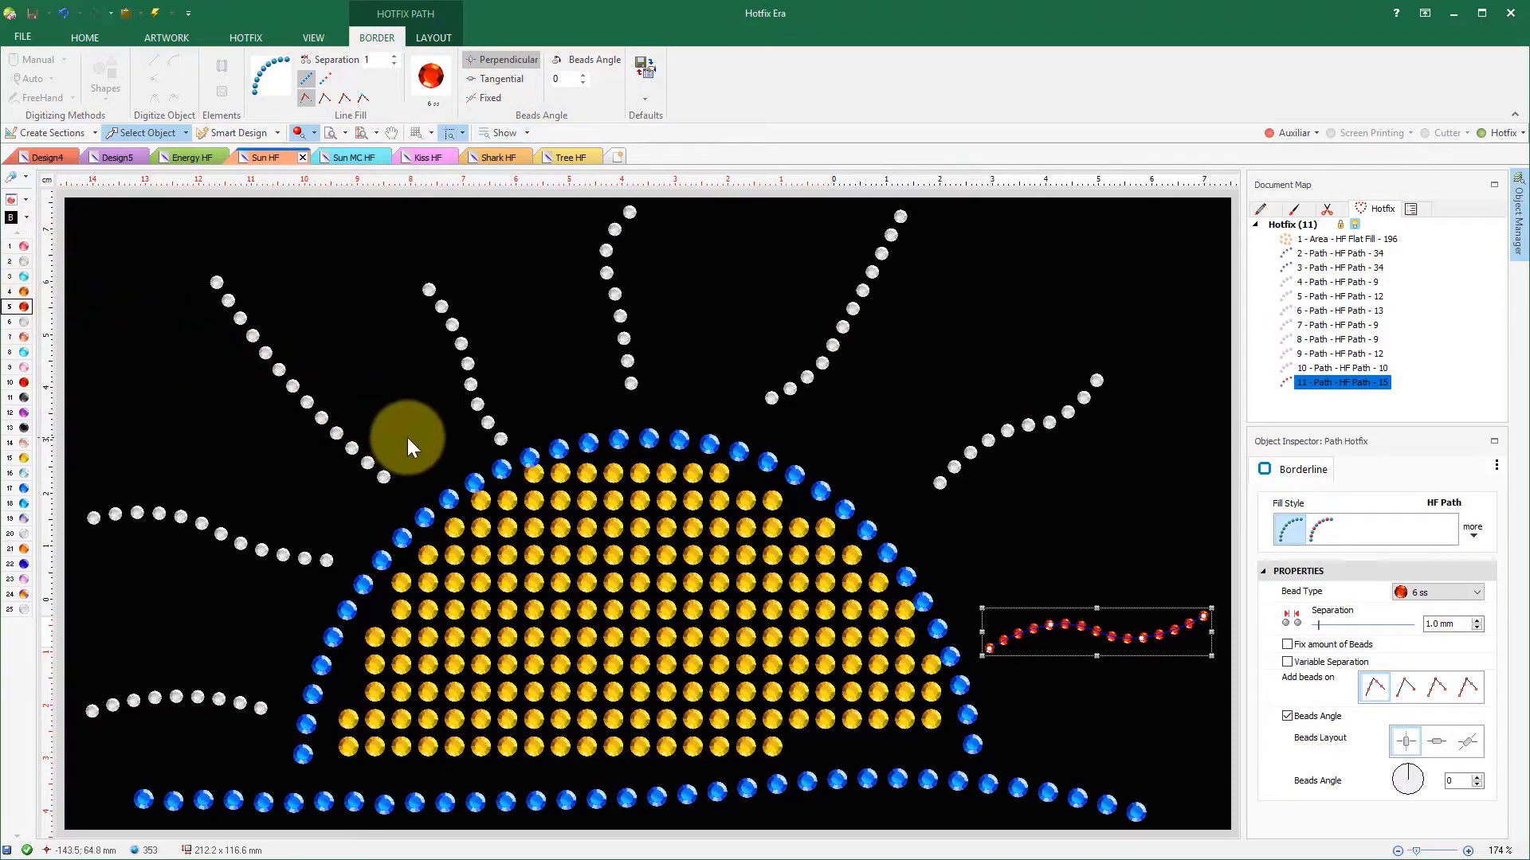
# Select the yellow sun area and change its body fill style to HF Flexible Fill.
pyautogui.click(667, 625)
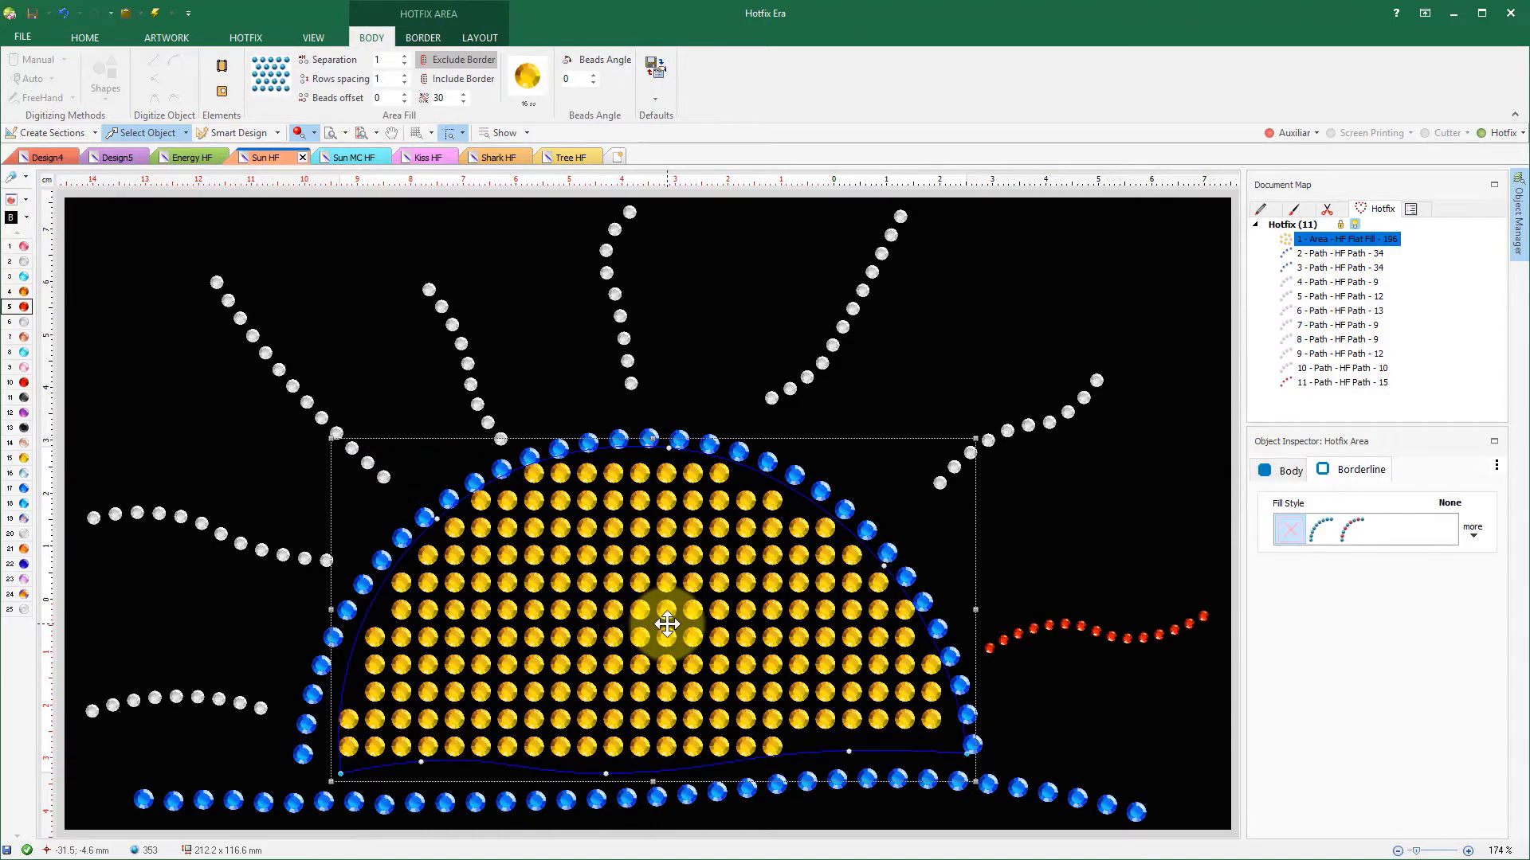
pyautogui.click(1284, 475)
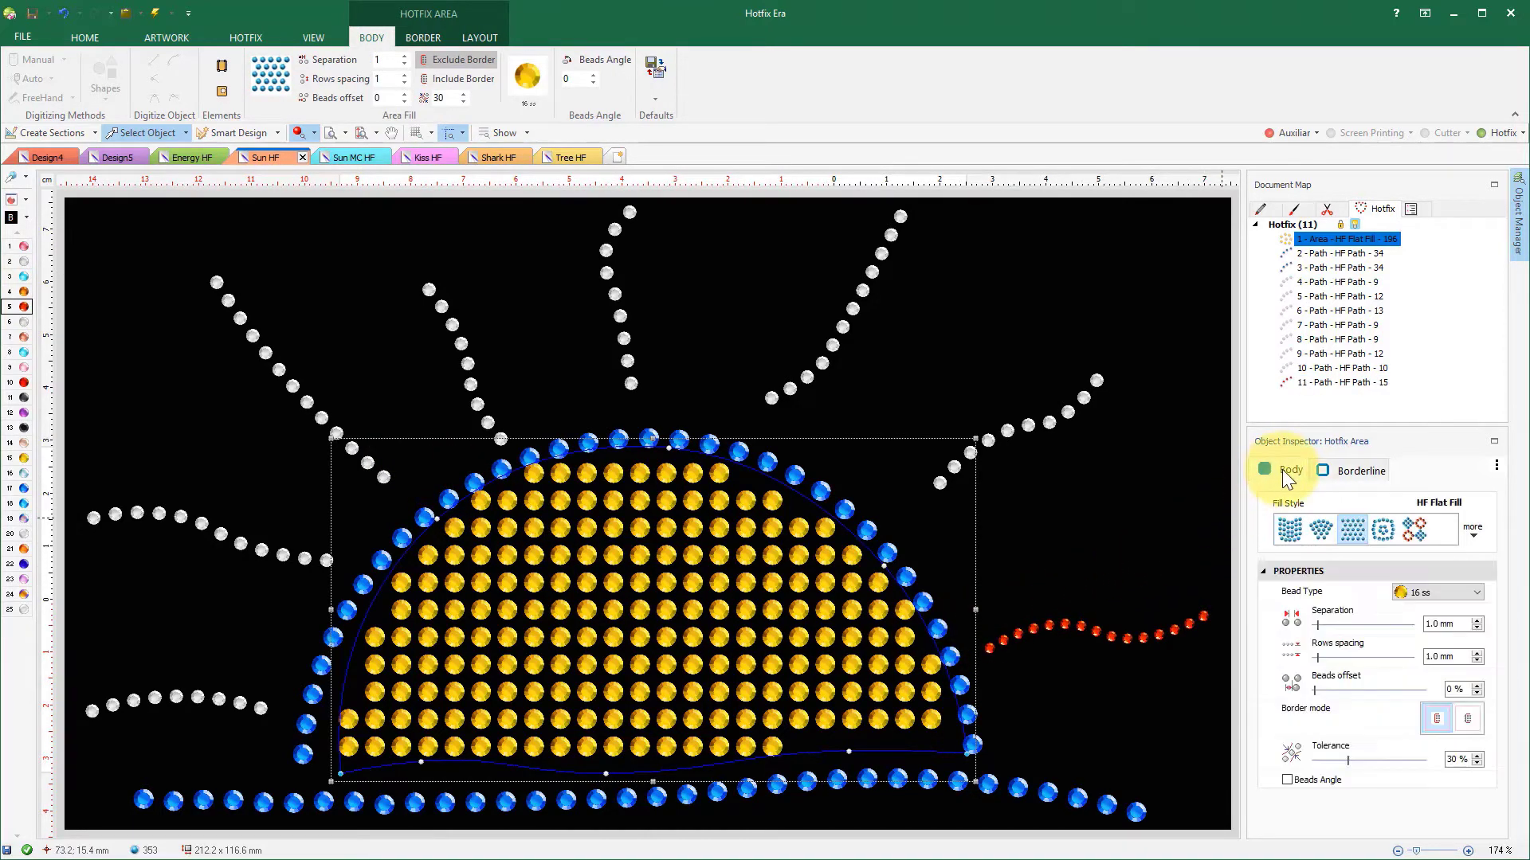
pyautogui.click(1322, 524)
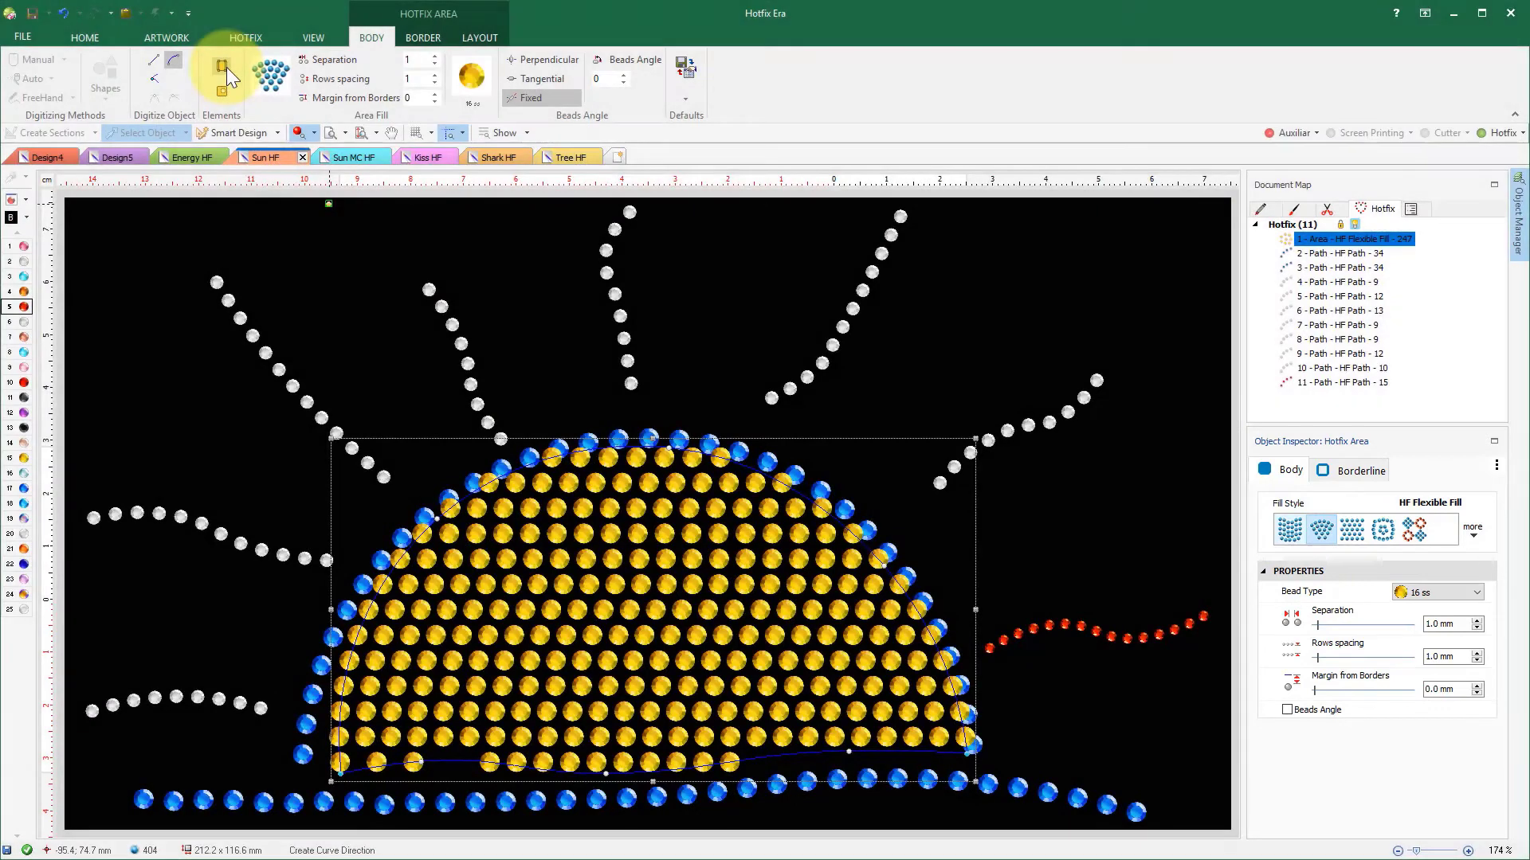
# Draw a wavy curved direction line across the upper part of the sun to guide its flexible fill.
pyautogui.click(225, 67)
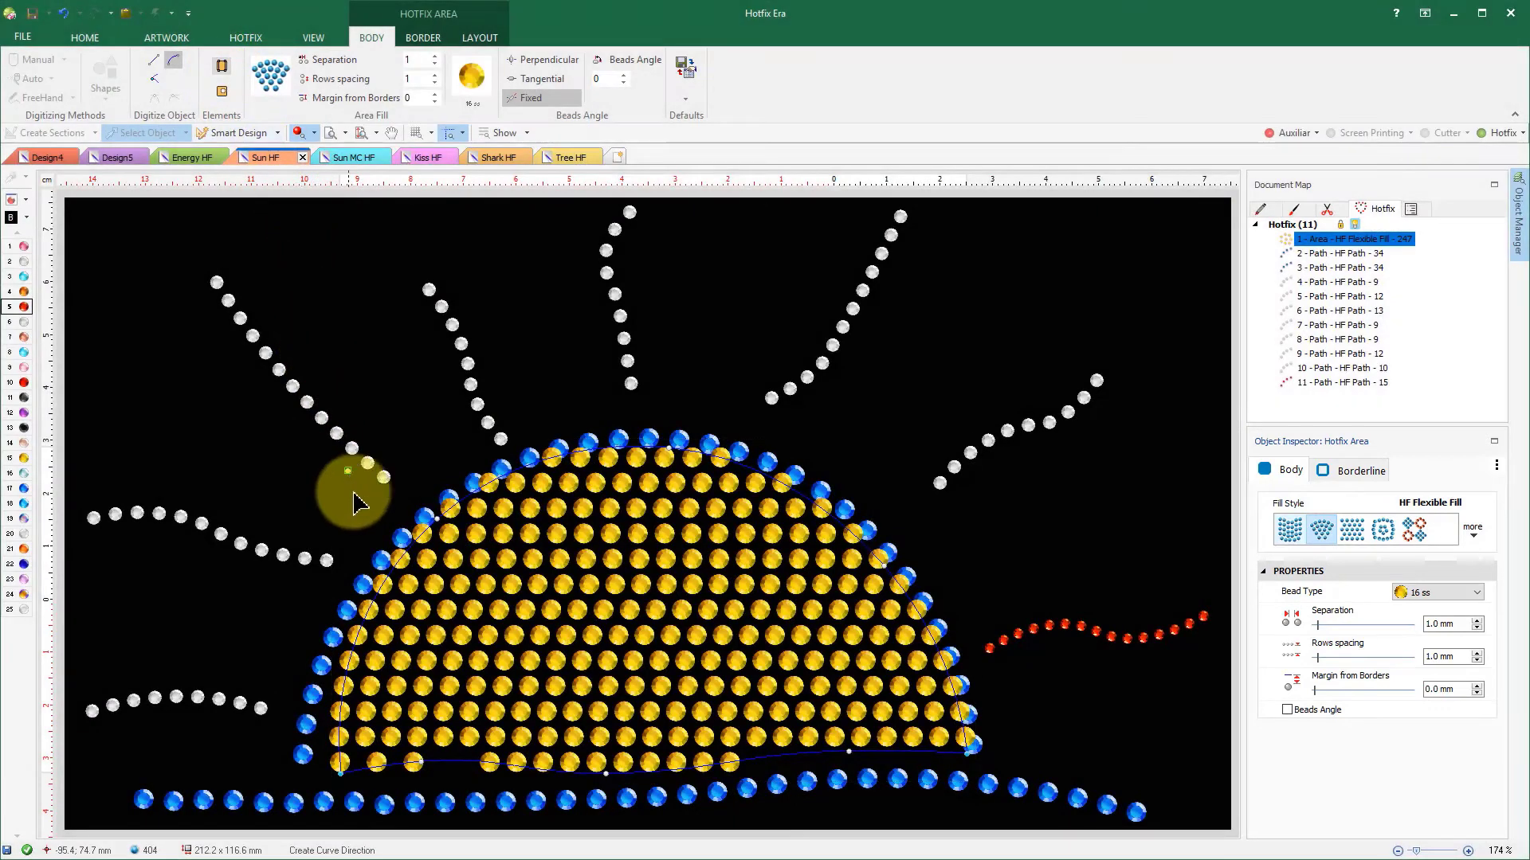
pyautogui.click(369, 553)
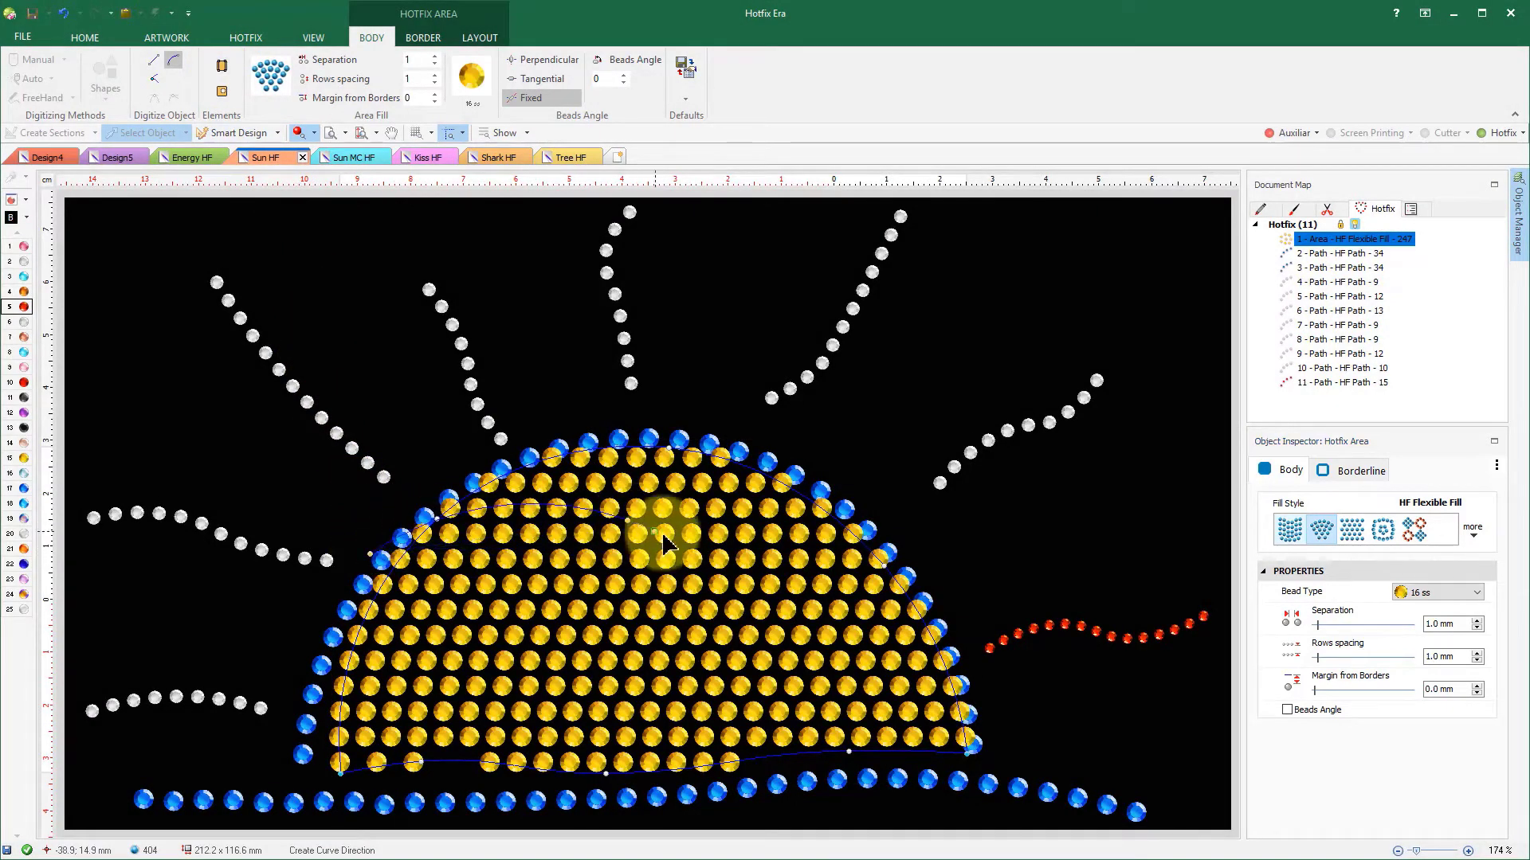
pyautogui.click(801, 599)
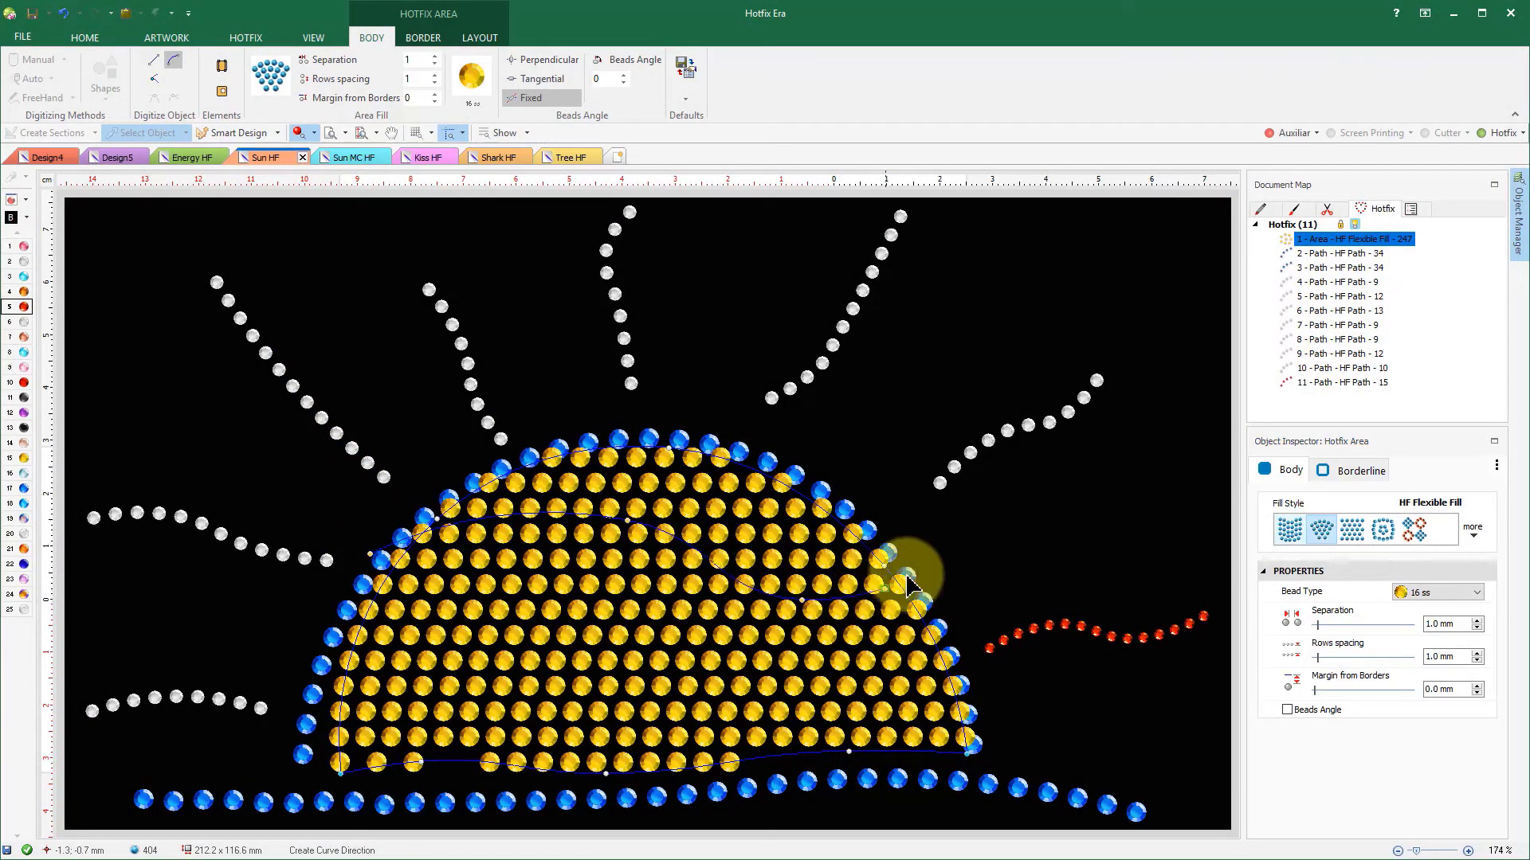
pyautogui.click(946, 553)
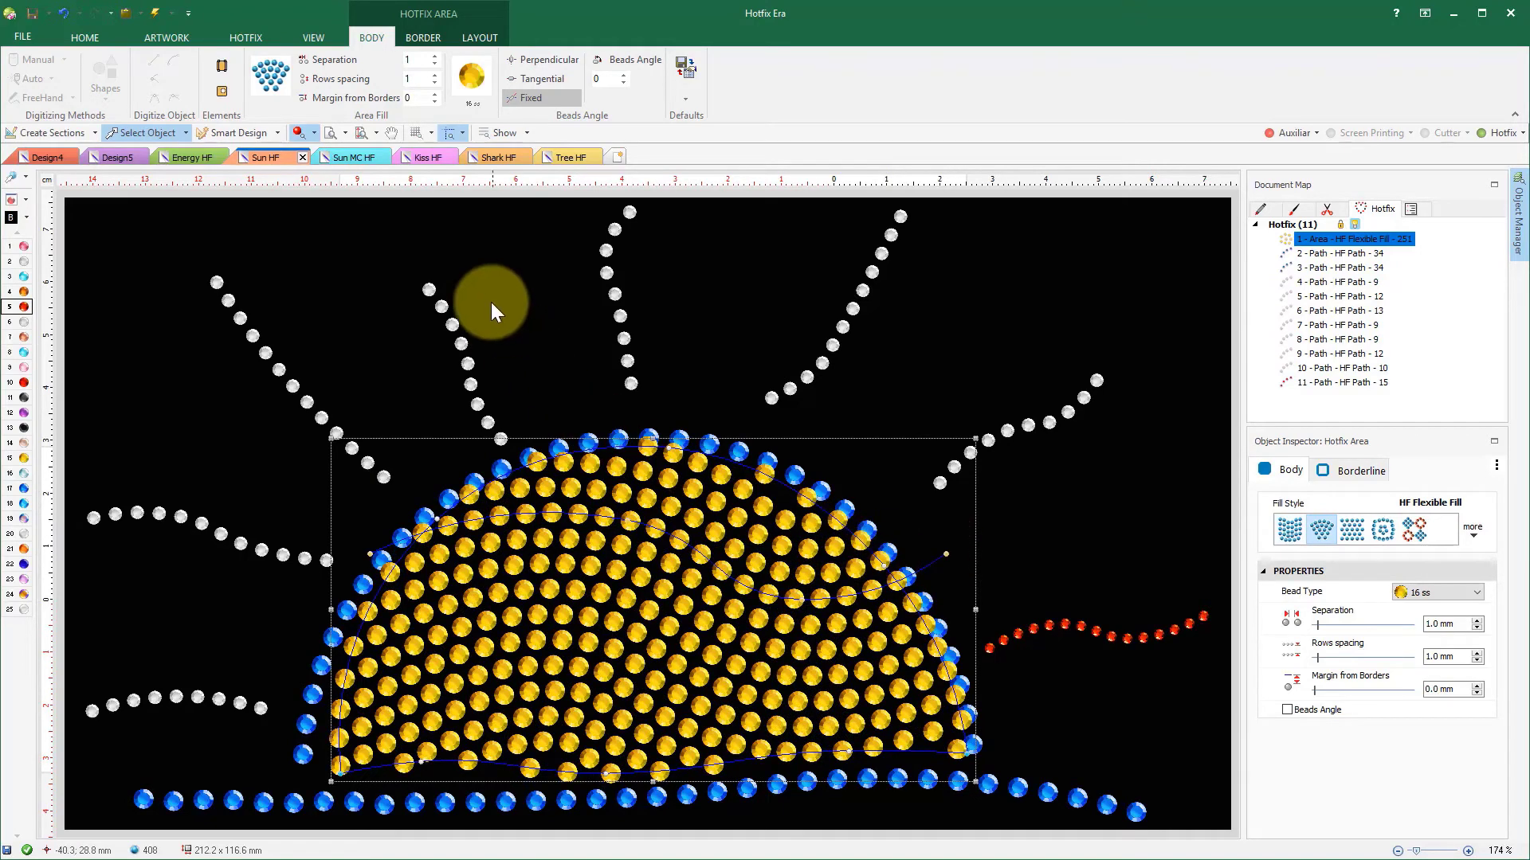
# Set the rows spacing of the sun's flexible fill to 3 mm.
pyautogui.click(419, 77)
pyautogui.write('3')
pyautogui.press('Return')
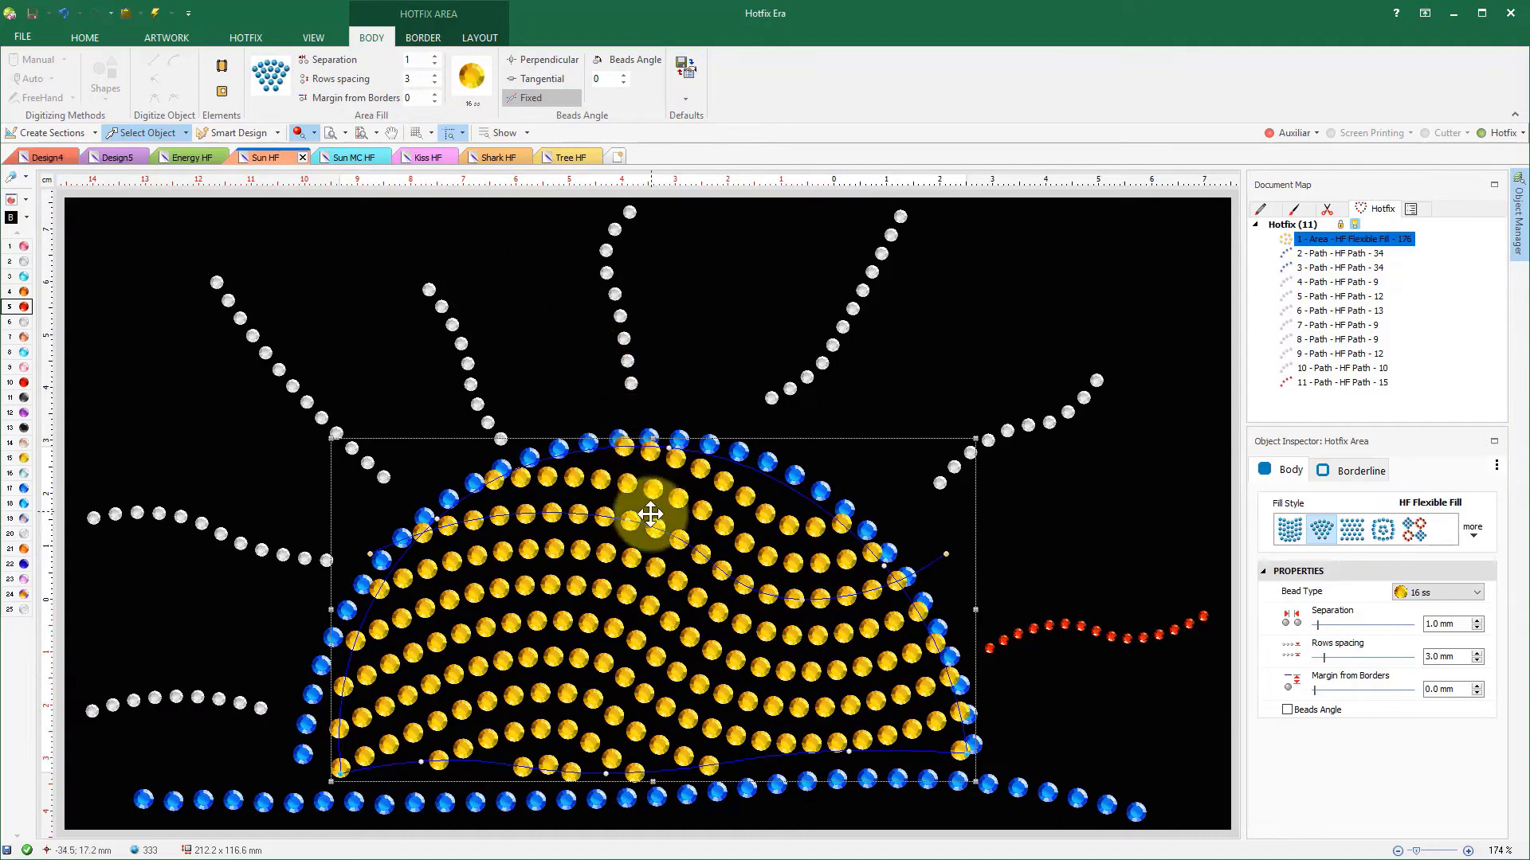
pyautogui.moveTo(626, 519); pyautogui.dragTo(599, 643)
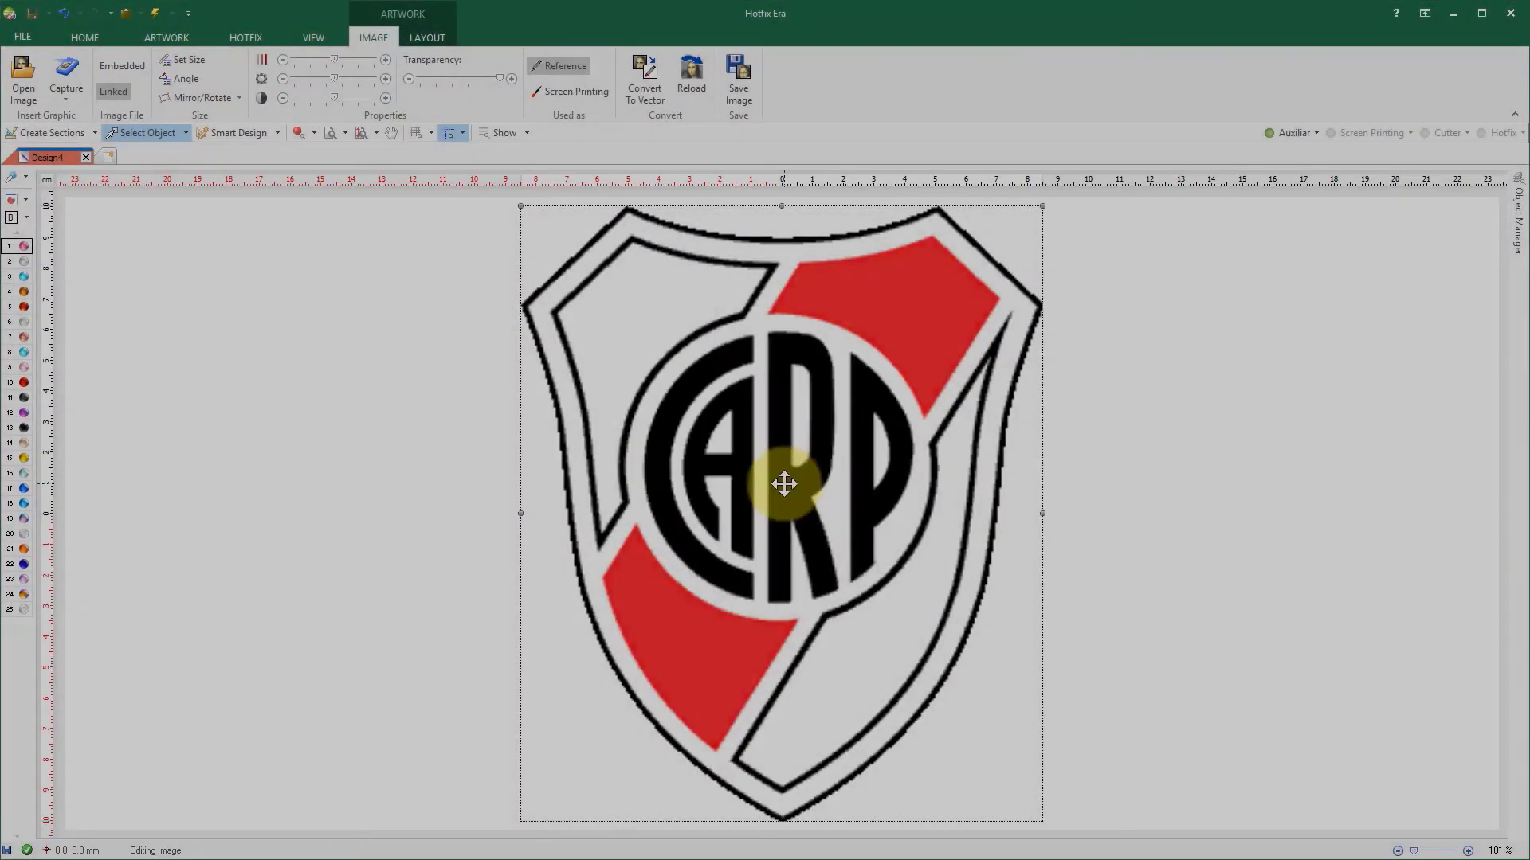
# Digitize a Path with Hotfix along the shield's outer outline, from its left corner across the curved upper edge to its right corner.
pyautogui.click(247, 37)
pyautogui.click(94, 86)
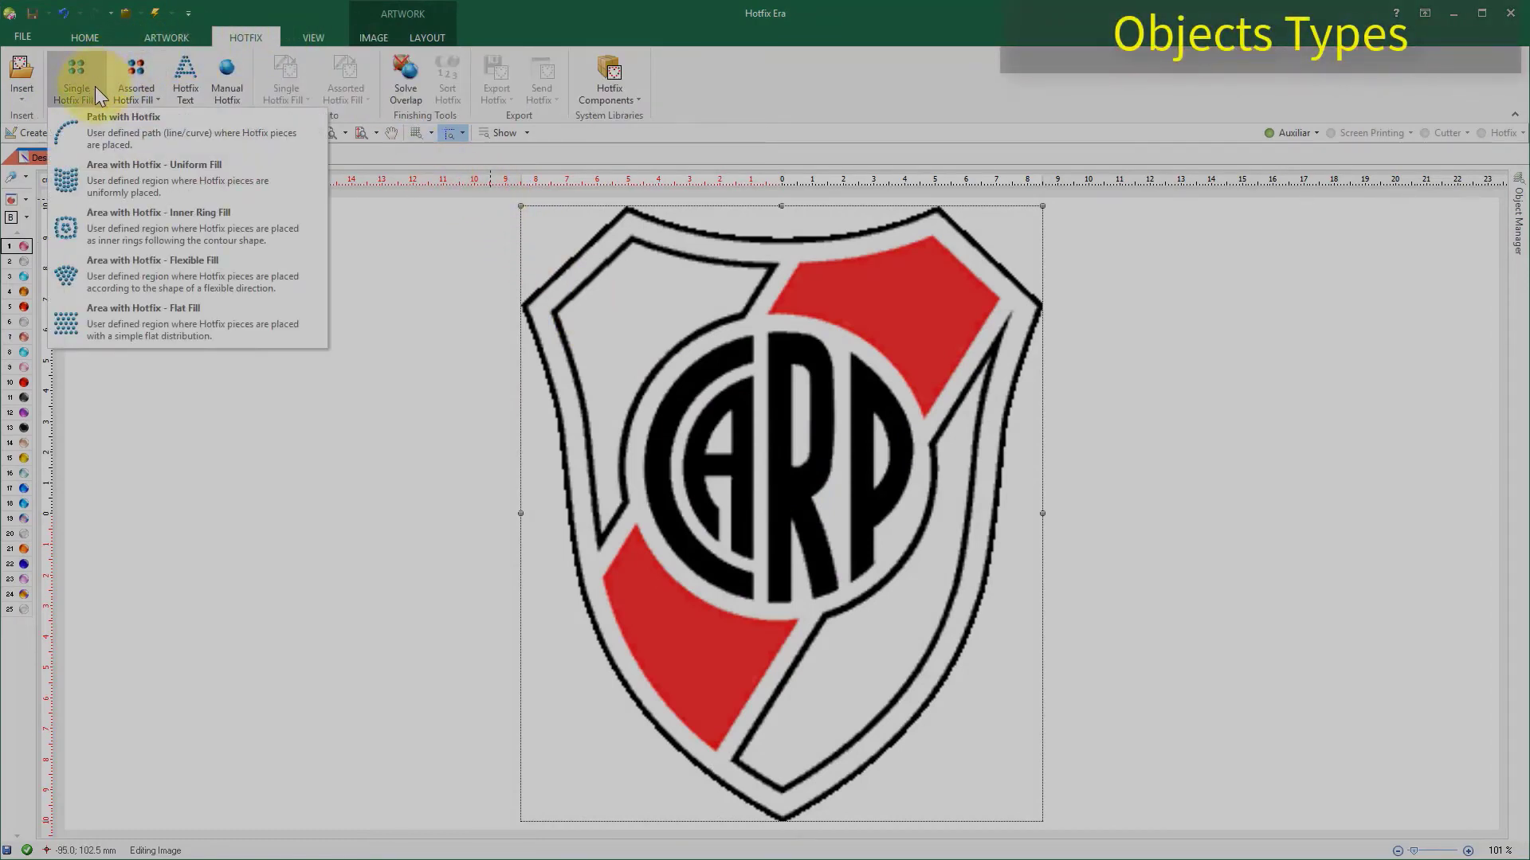
pyautogui.click(112, 140)
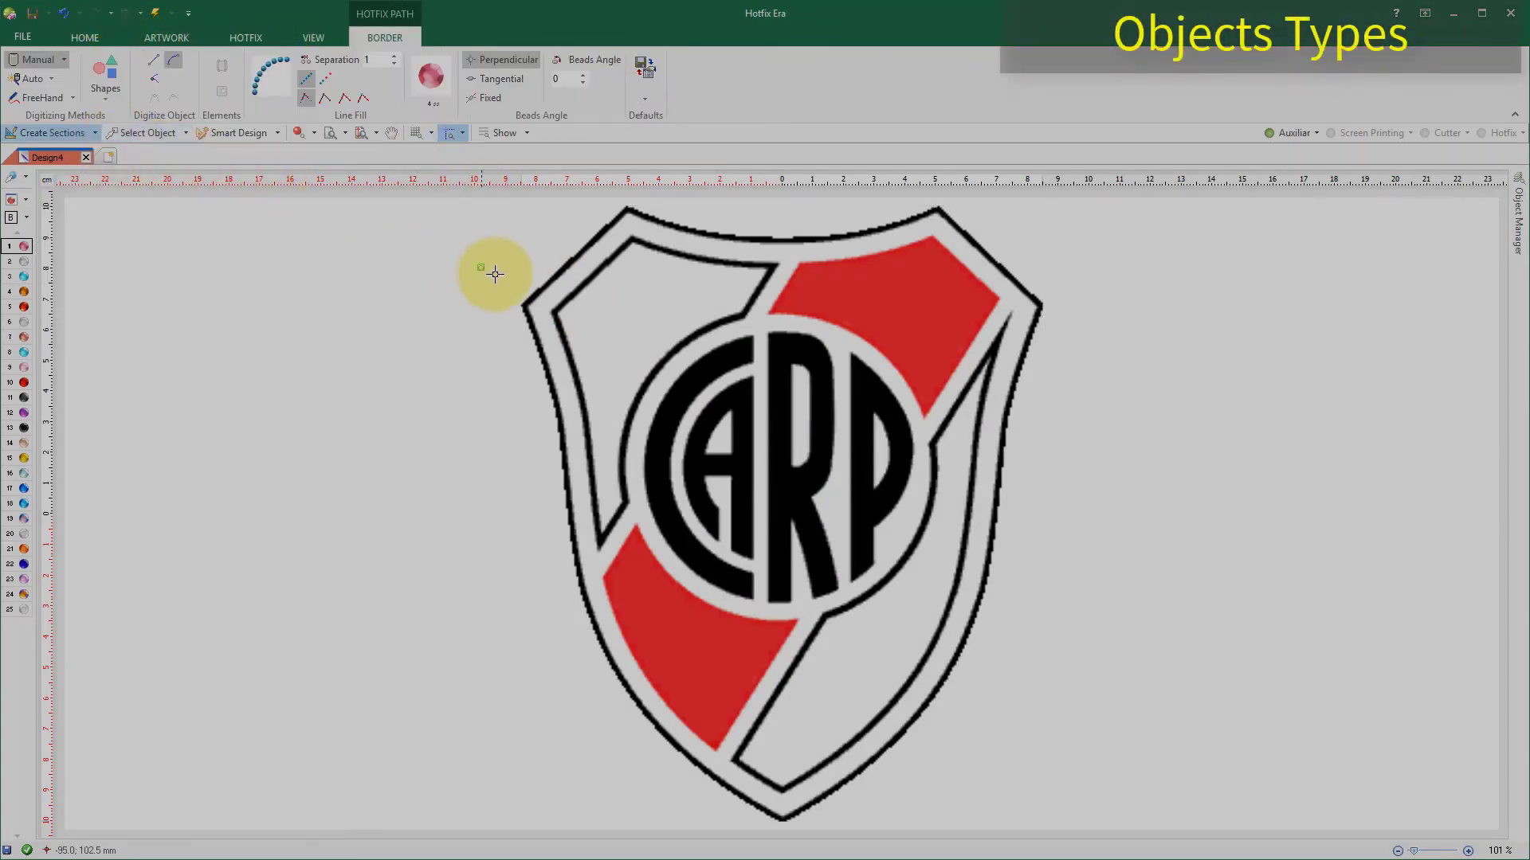
pyautogui.click(525, 305)
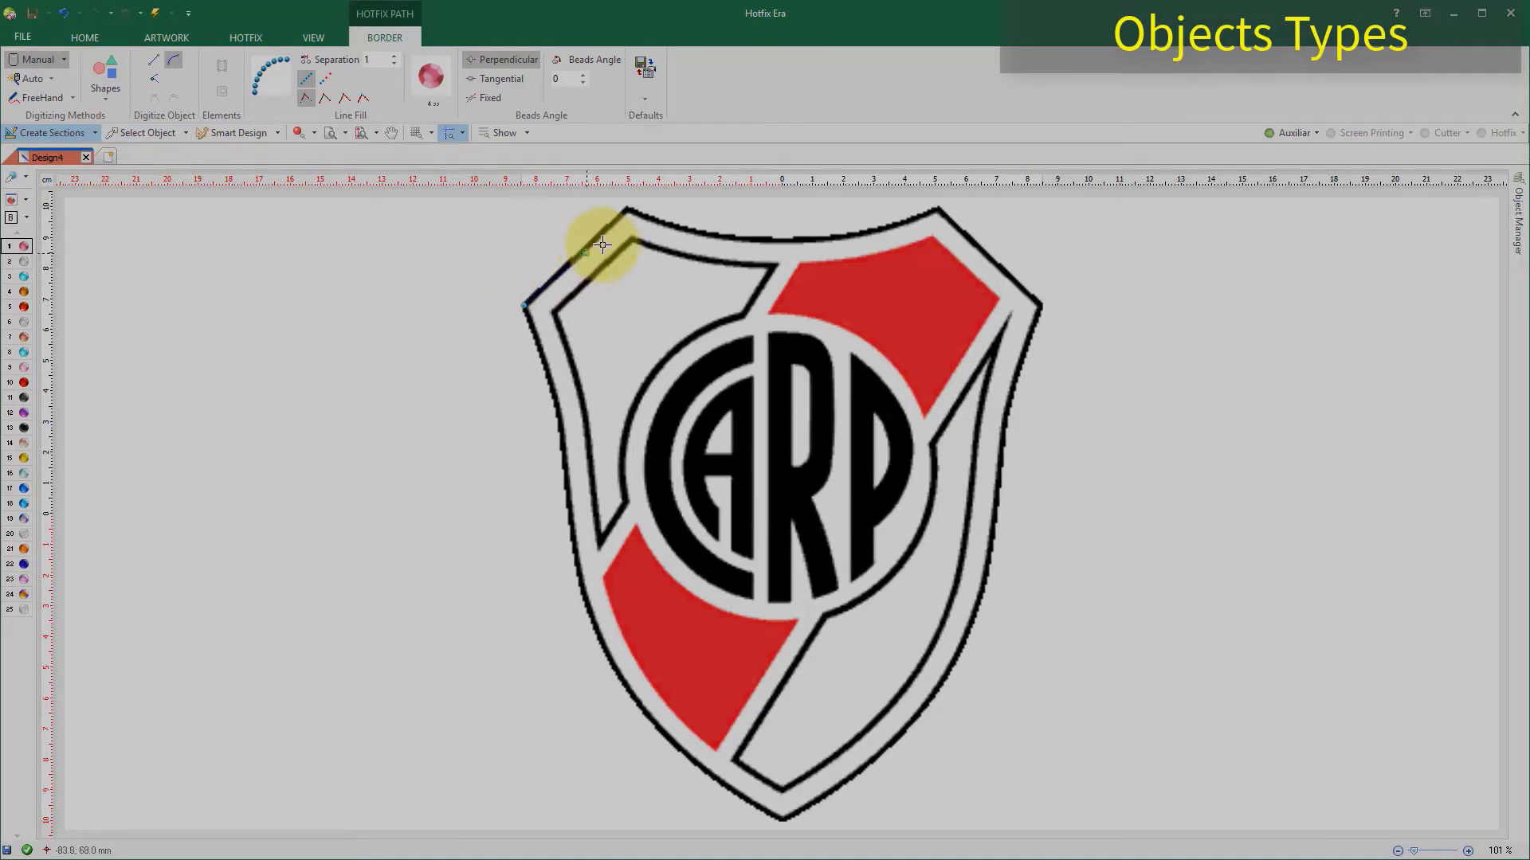
pyautogui.click(628, 209)
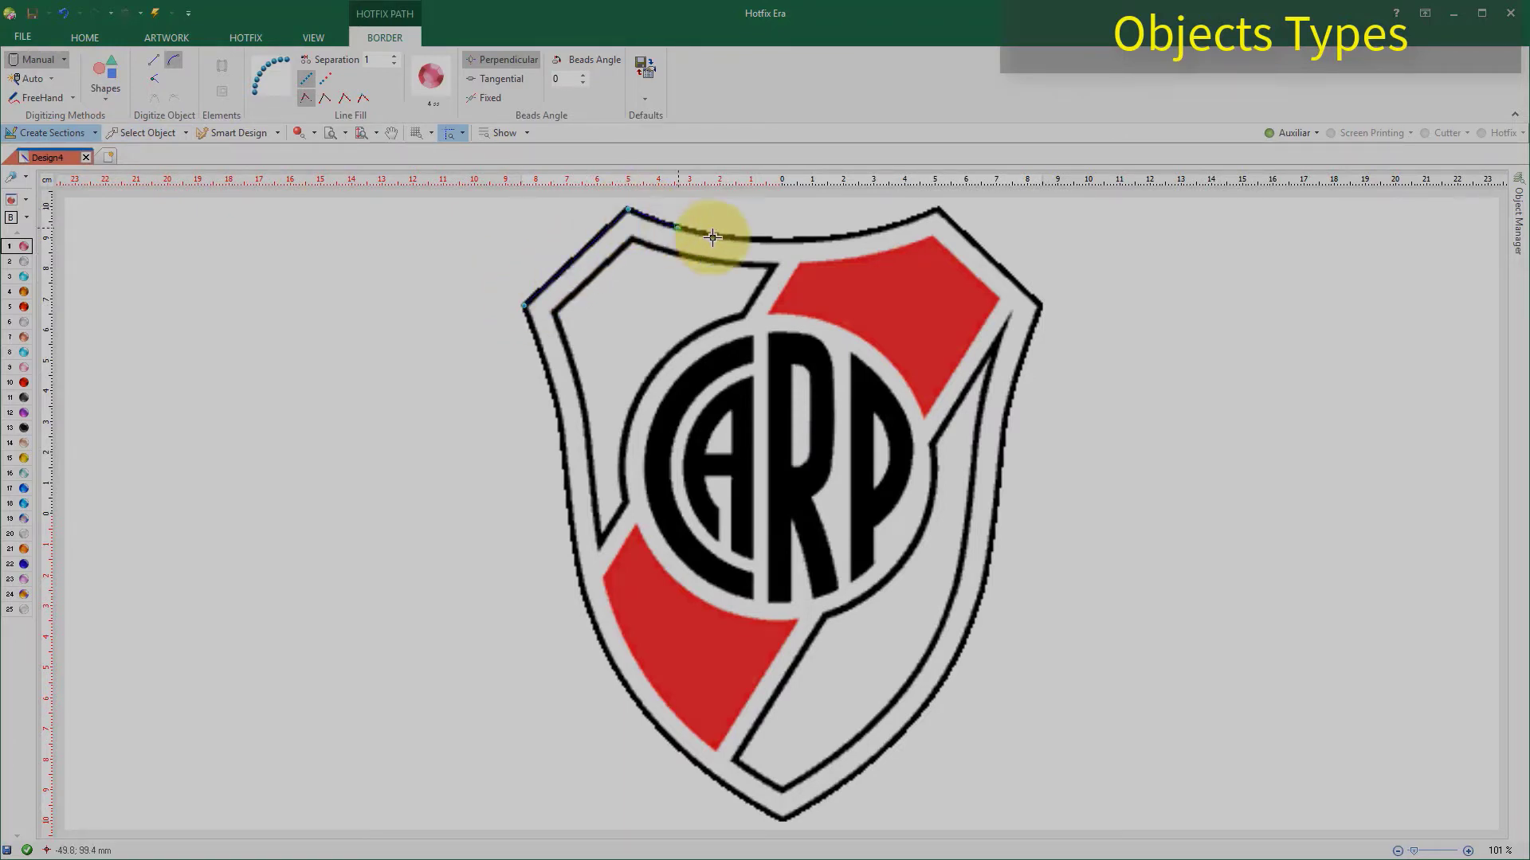
pyautogui.rightClick(778, 239)
pyautogui.click(938, 210)
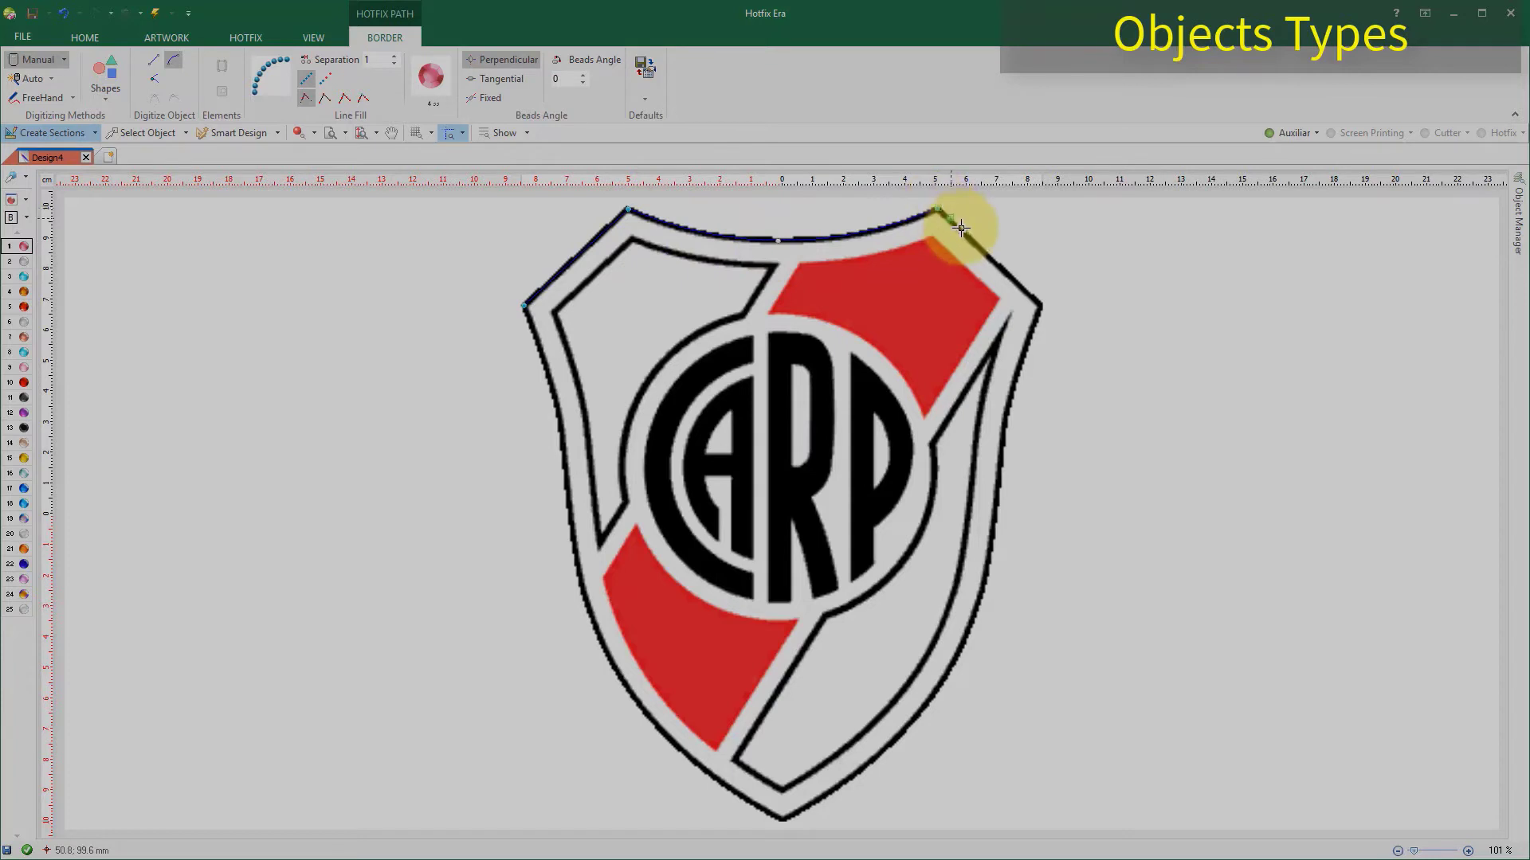
pyautogui.click(1041, 305)
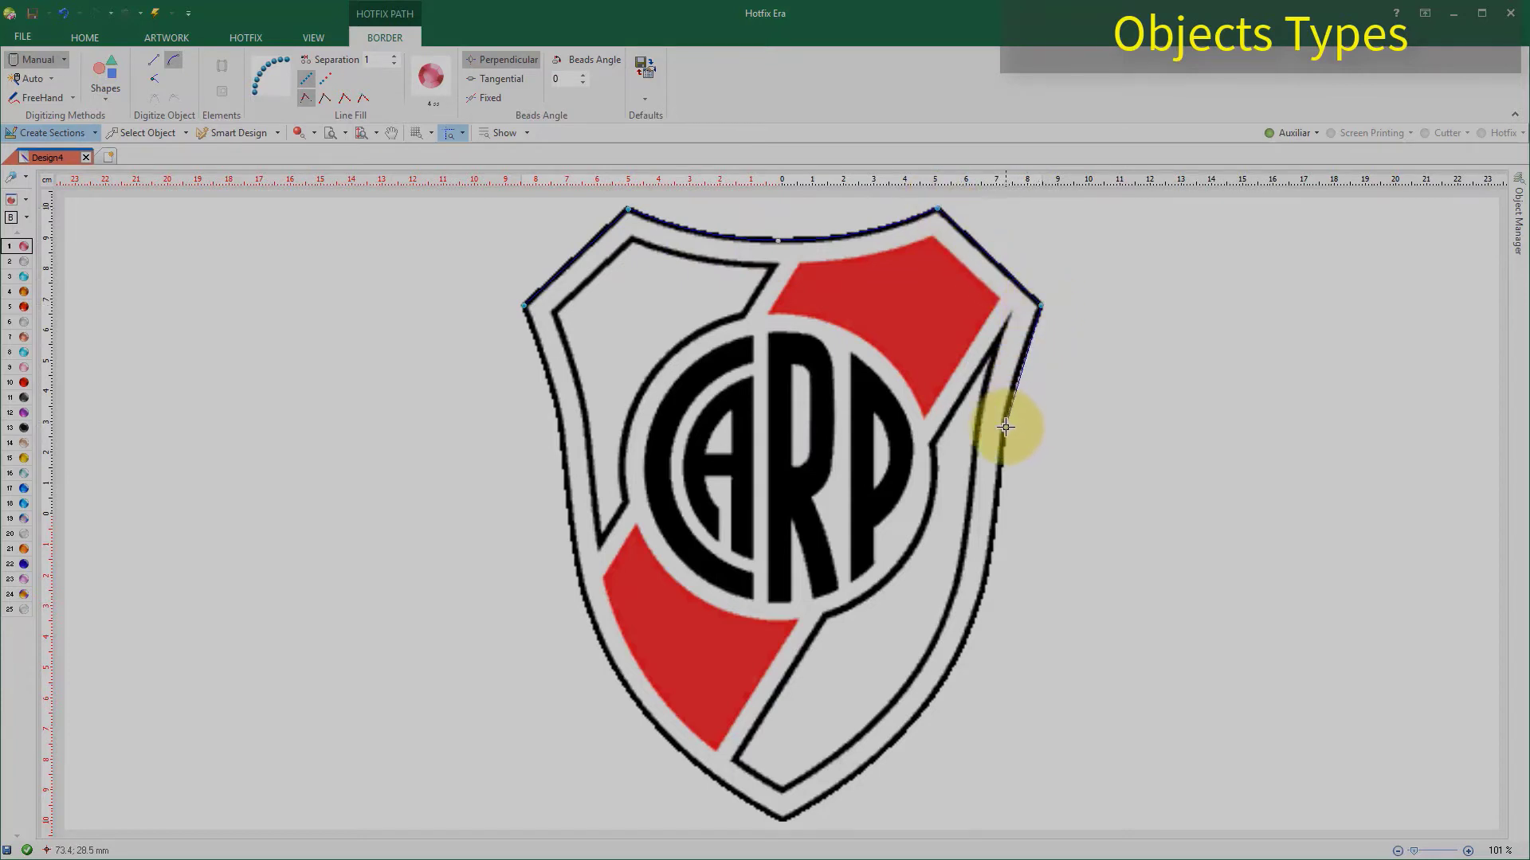
# Digitize an Area with Hotfix - Uniform Fill object over the shield's lower-left red region, starting along its upper-left edge.
pyautogui.click(239, 36)
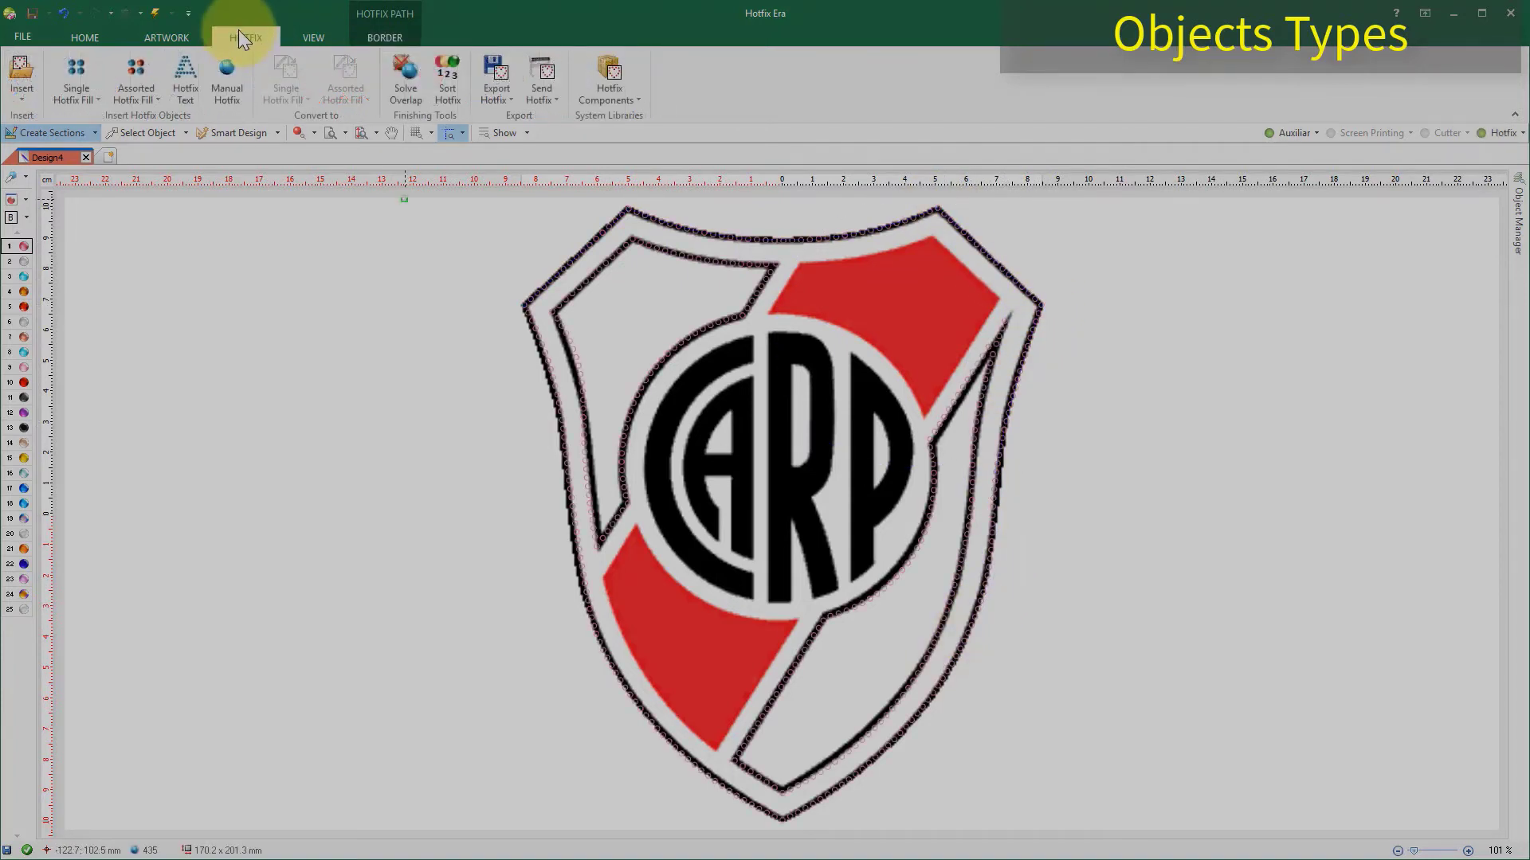
pyautogui.click(79, 71)
pyautogui.click(99, 170)
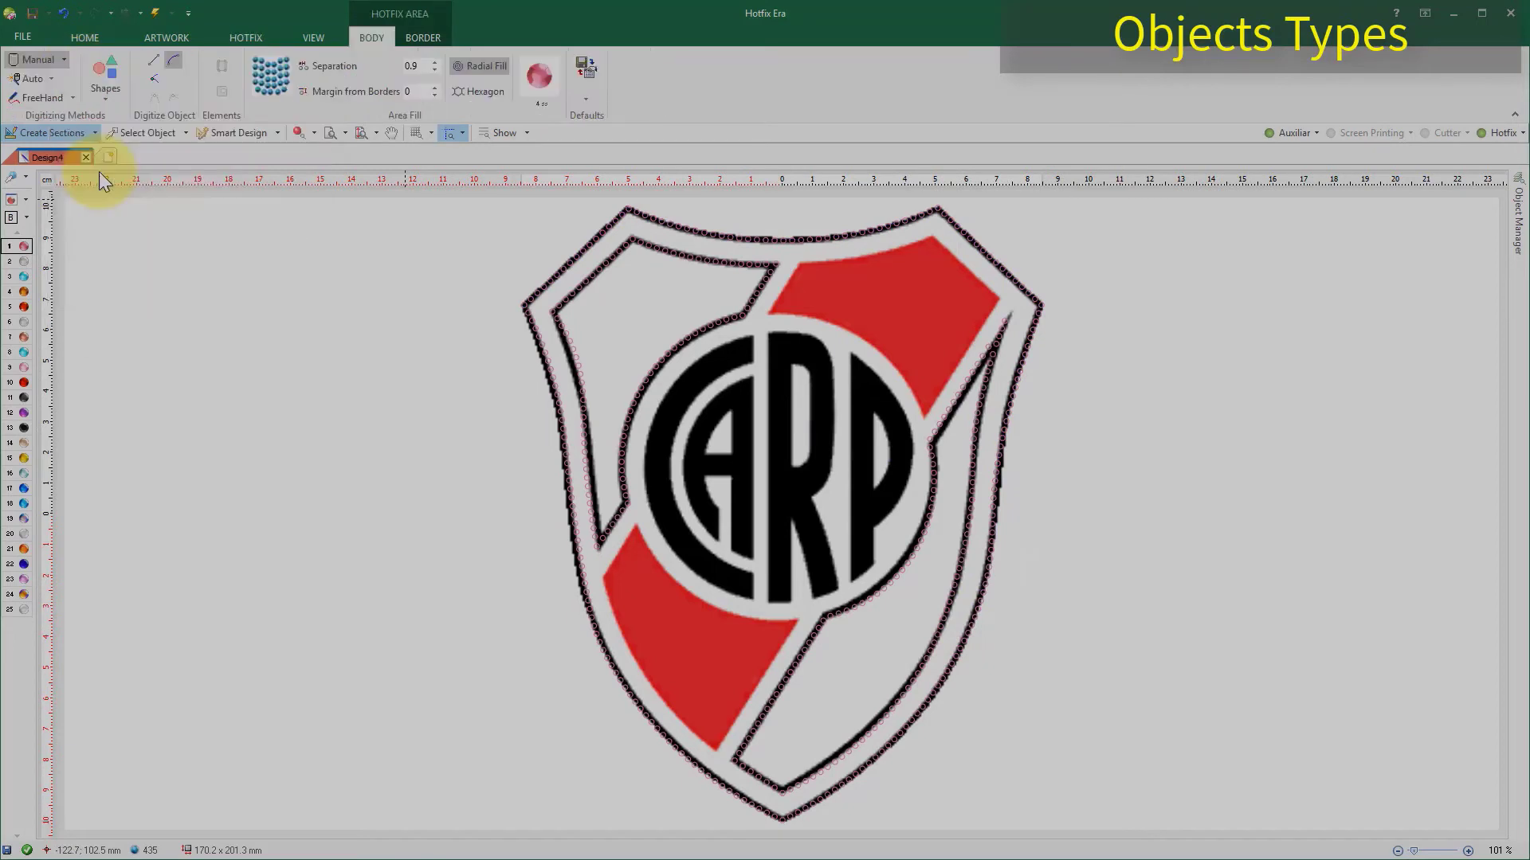
pyautogui.click(603, 582)
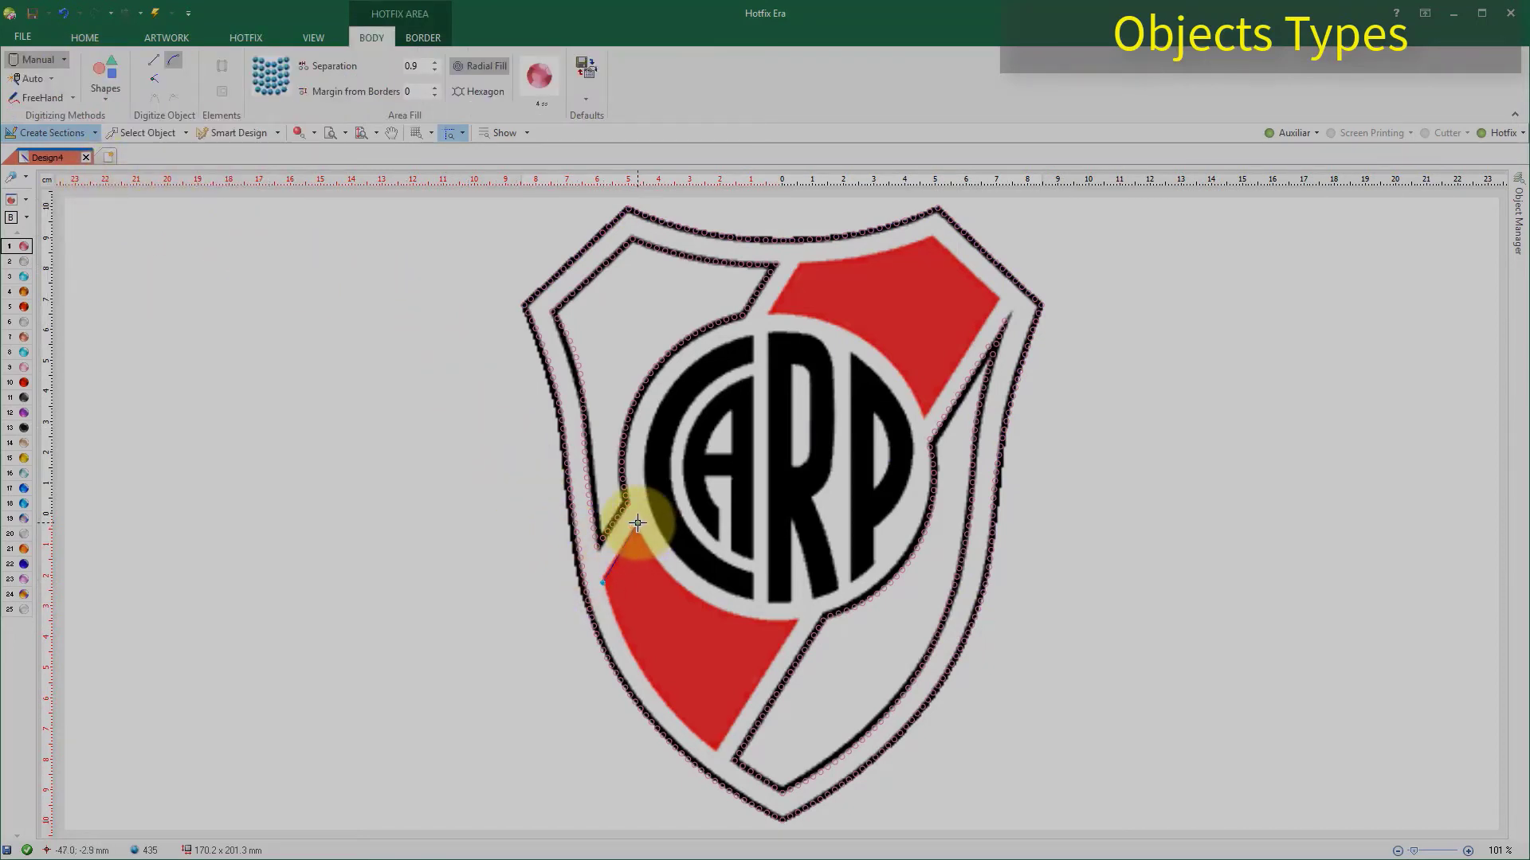
pyautogui.click(637, 523)
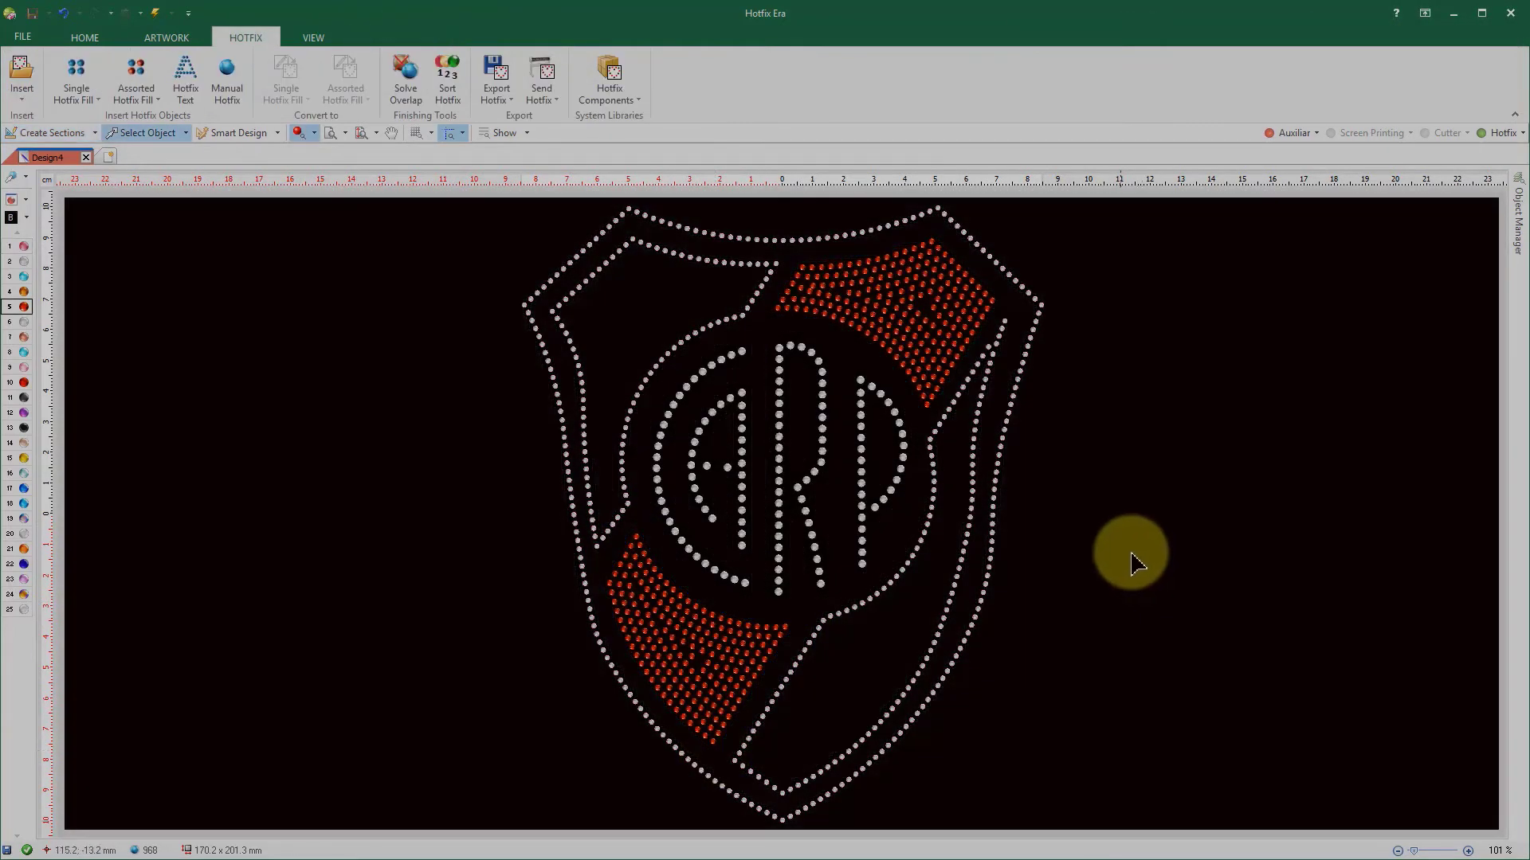
# Zoom in on a rectangular region around the upper part of the shield's lettering.
pyautogui.click(322, 133)
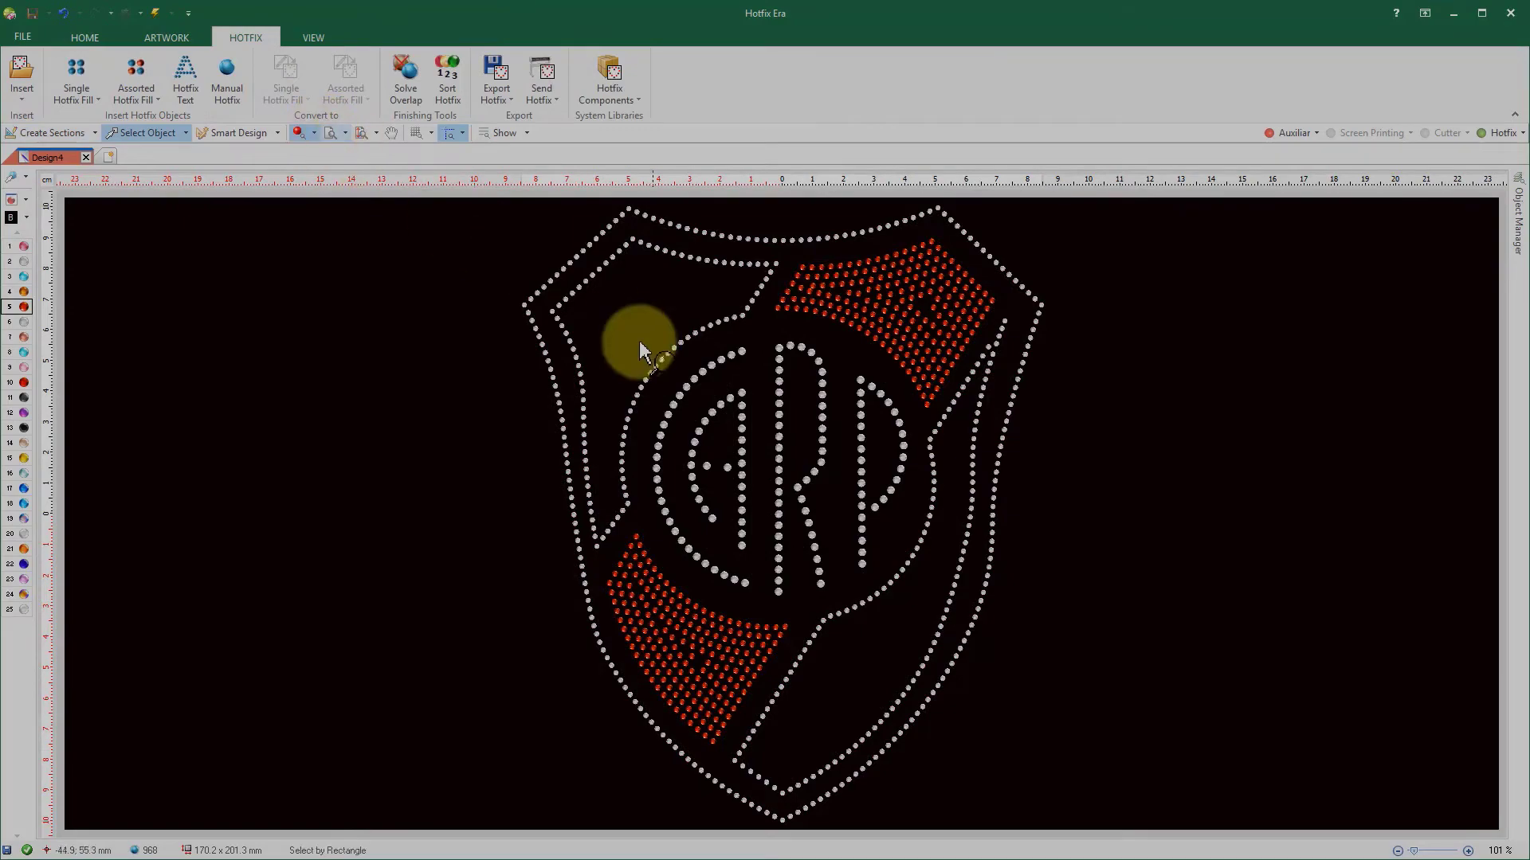
pyautogui.moveTo(681, 296); pyautogui.dragTo(837, 398)
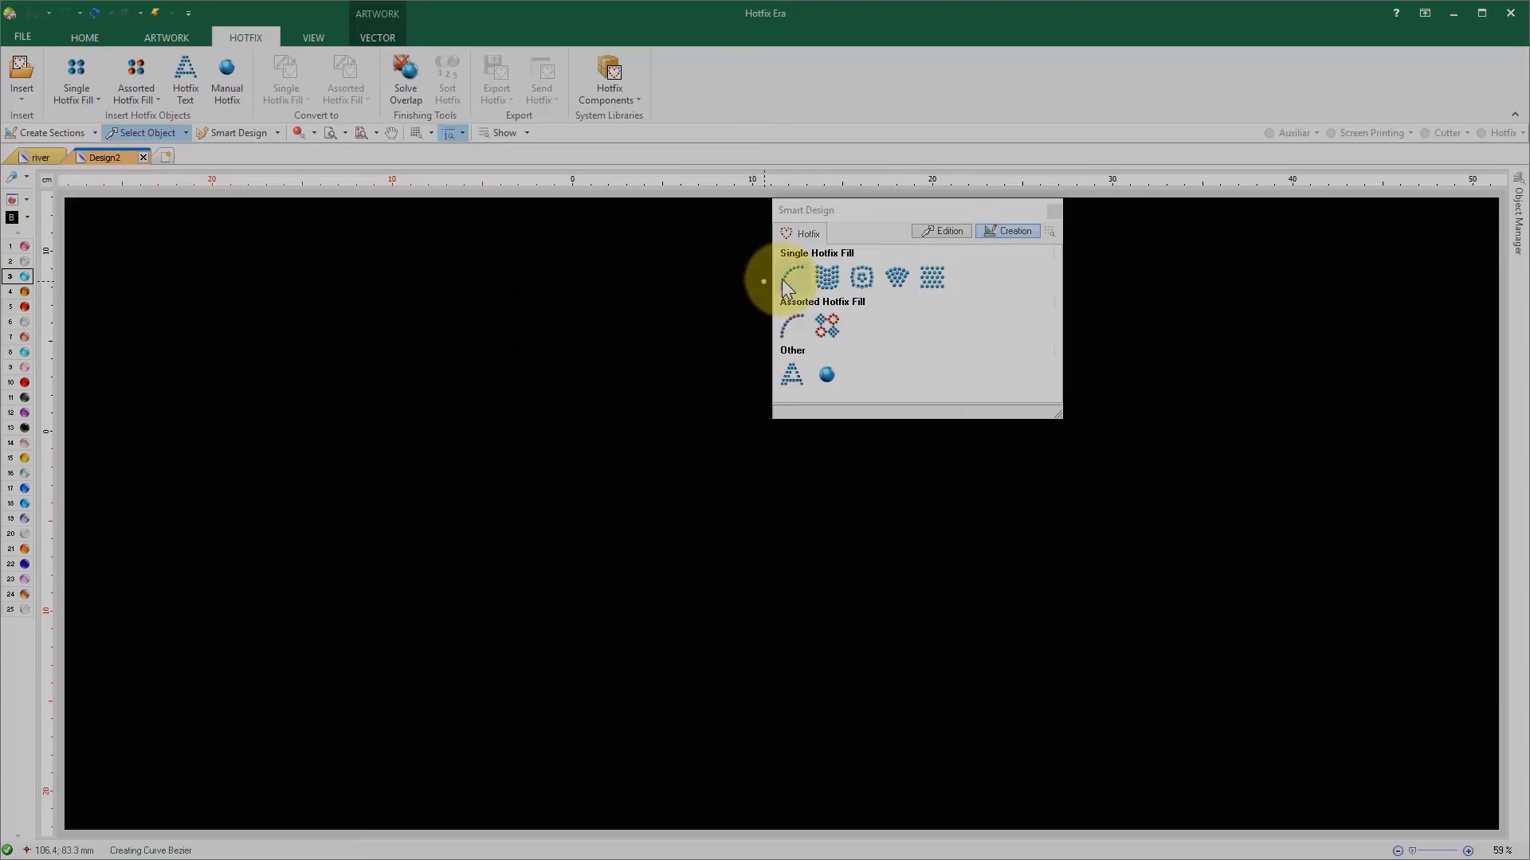
# Draw an explosion shape about 134 × 86 mm as a single hotfix path in the upper-left part of Design2.
pyautogui.click(786, 280)
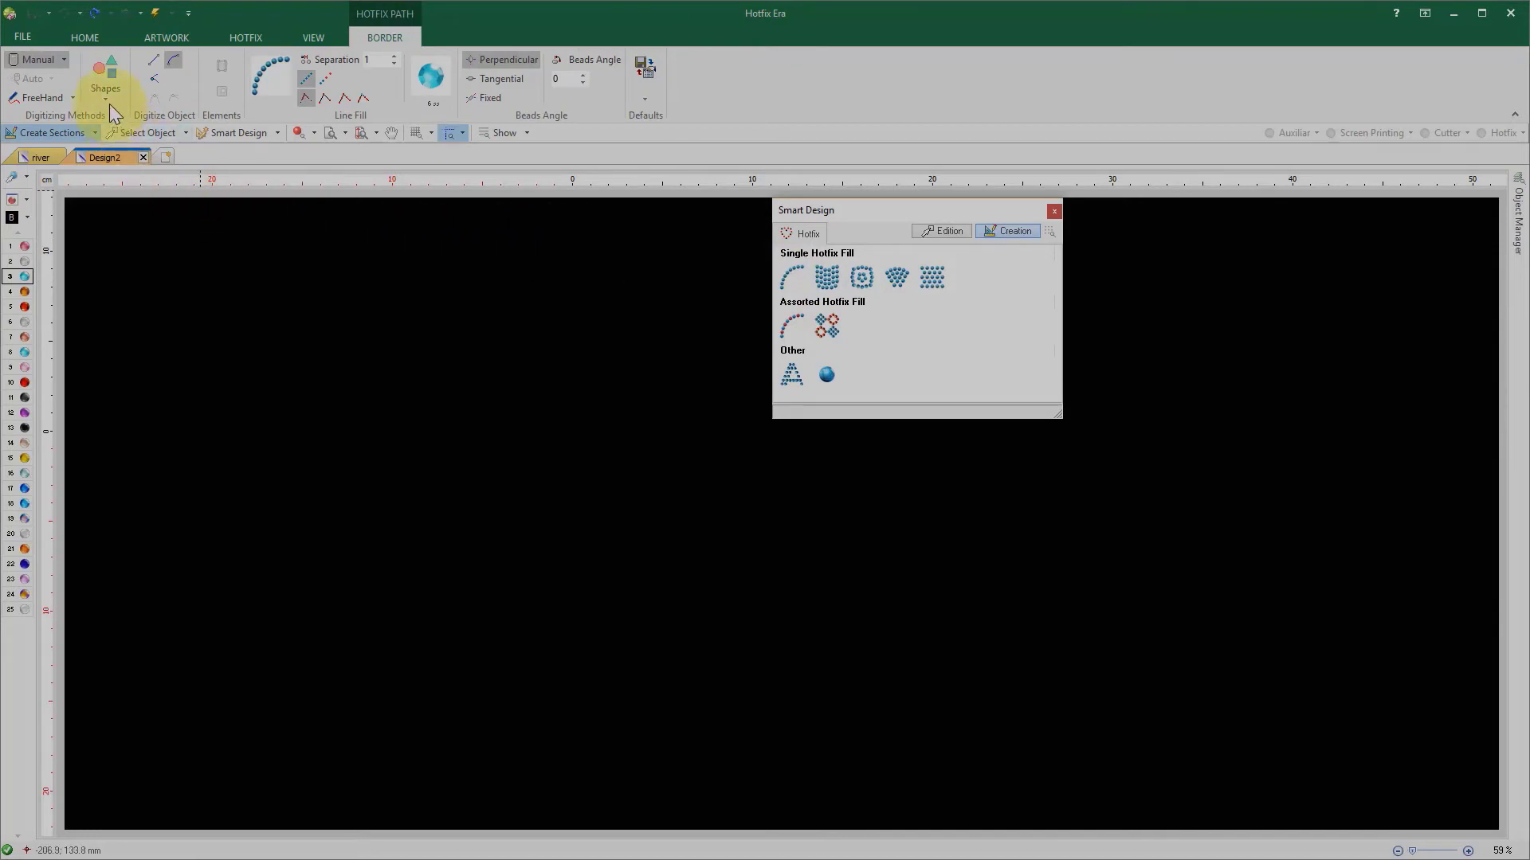
pyautogui.click(109, 103)
pyautogui.click(137, 195)
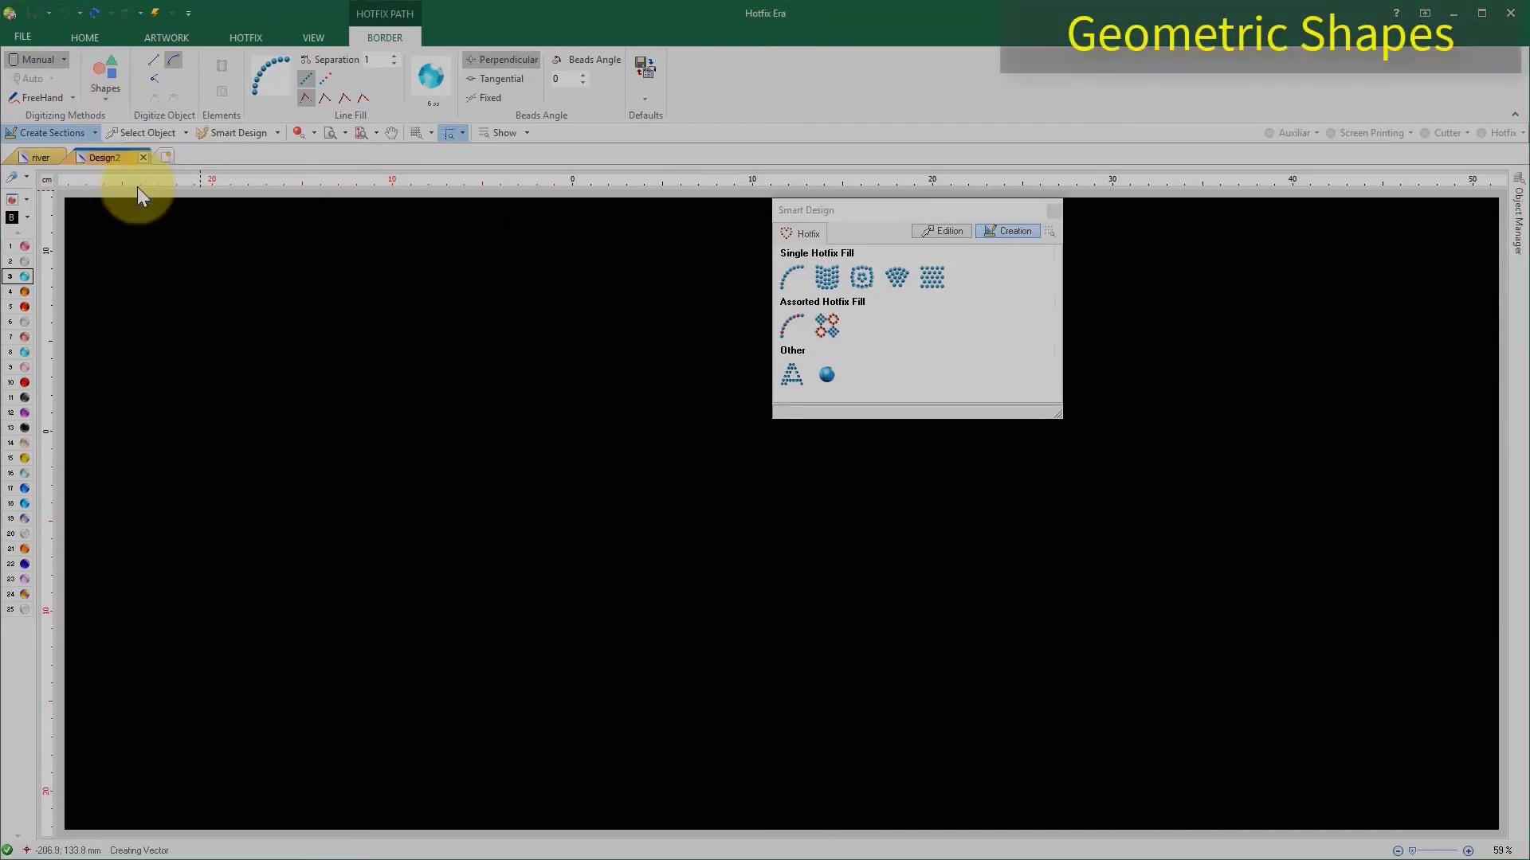
pyautogui.moveTo(165, 230); pyautogui.dragTo(410, 386)
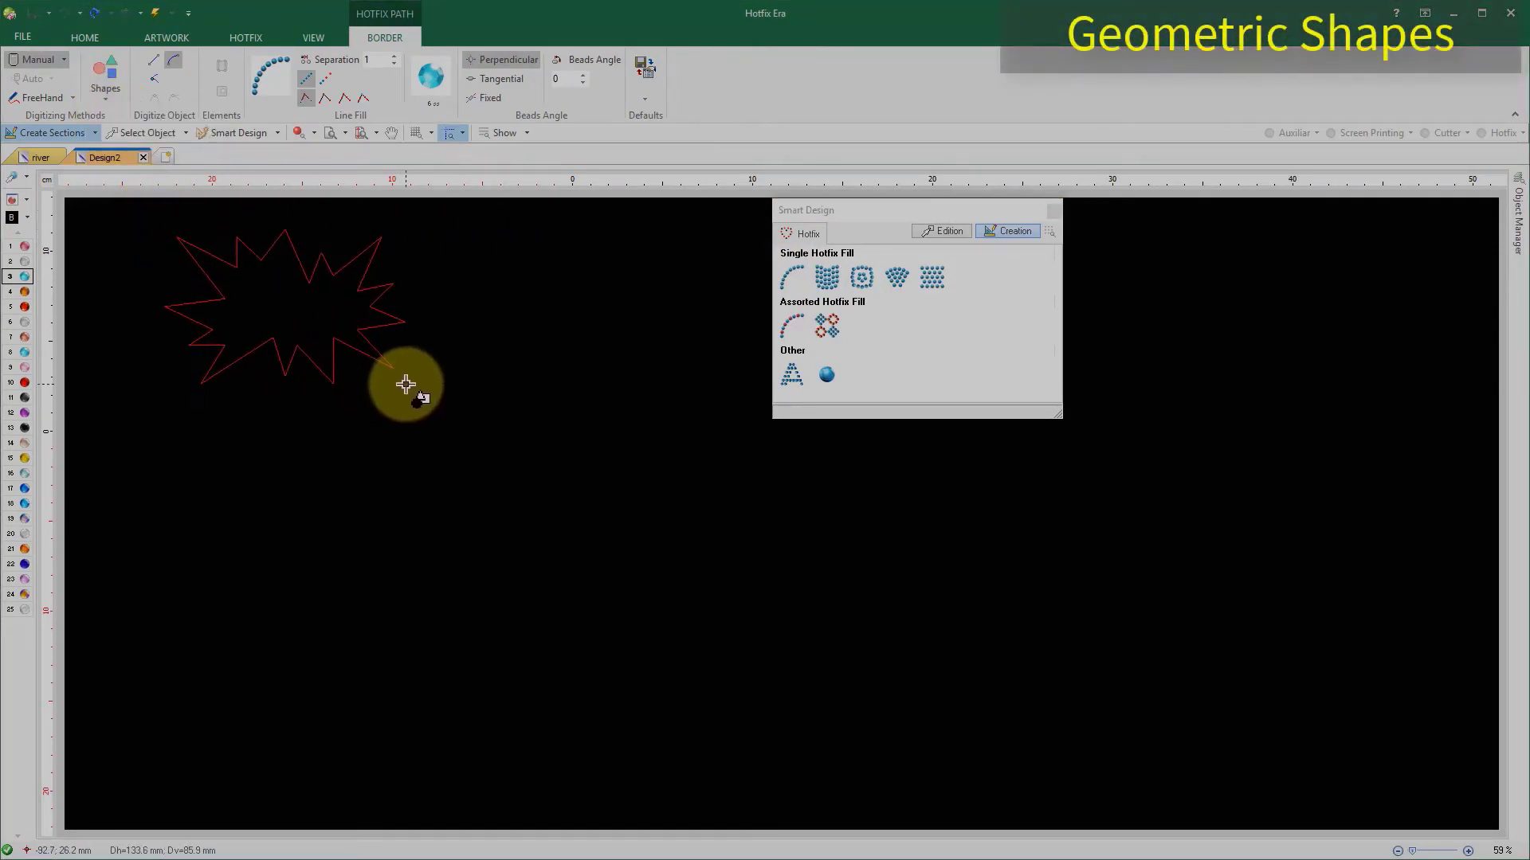
# Draw an advanced shape as a single hotfix area with Radial Fill in bead colour 4, below the explosion shape in Design2.
pyautogui.click(24, 292)
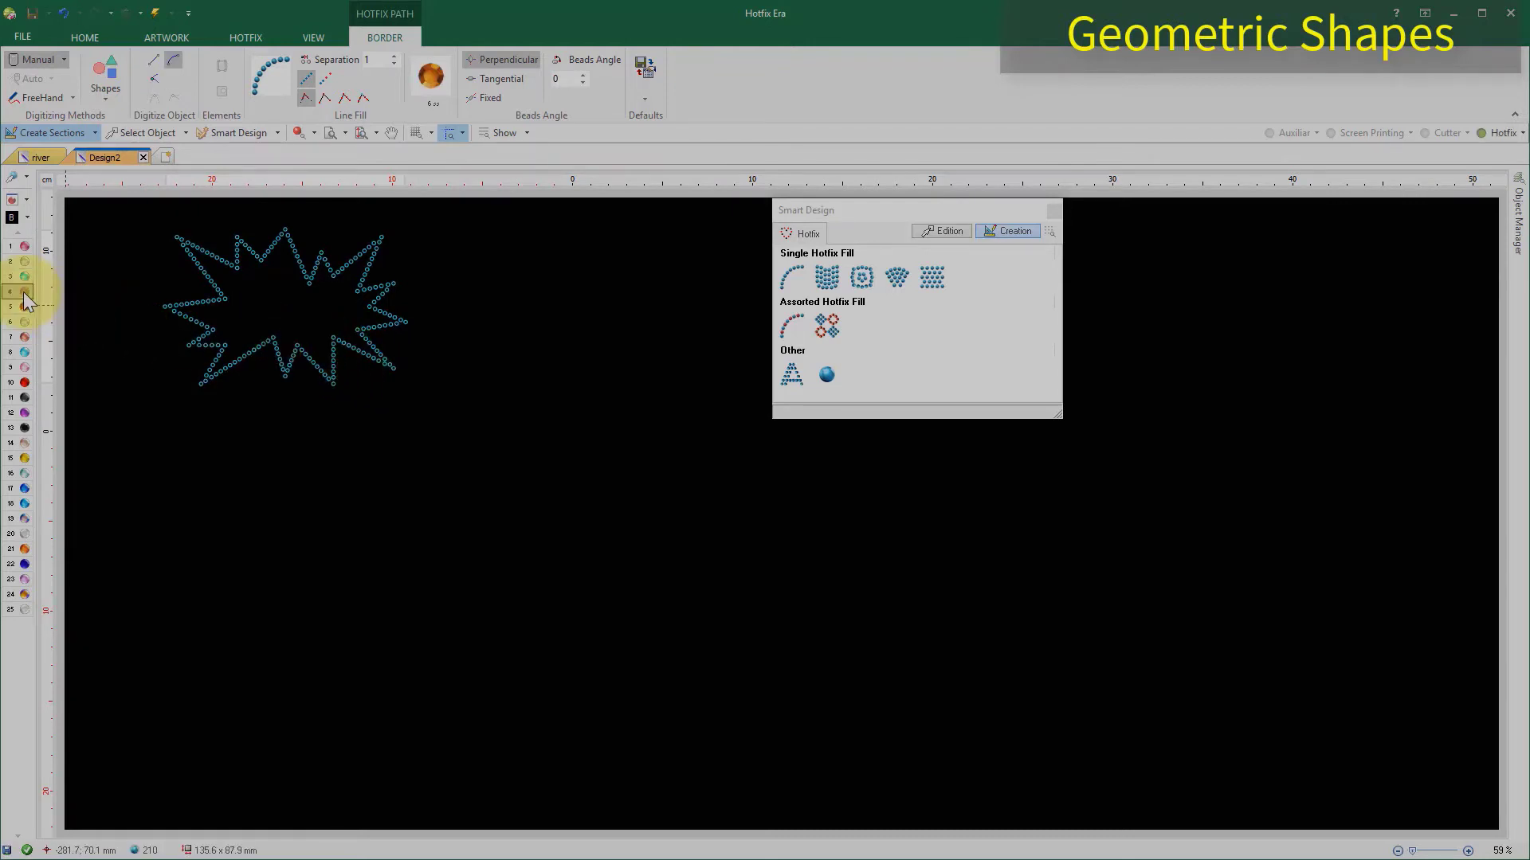
pyautogui.click(840, 279)
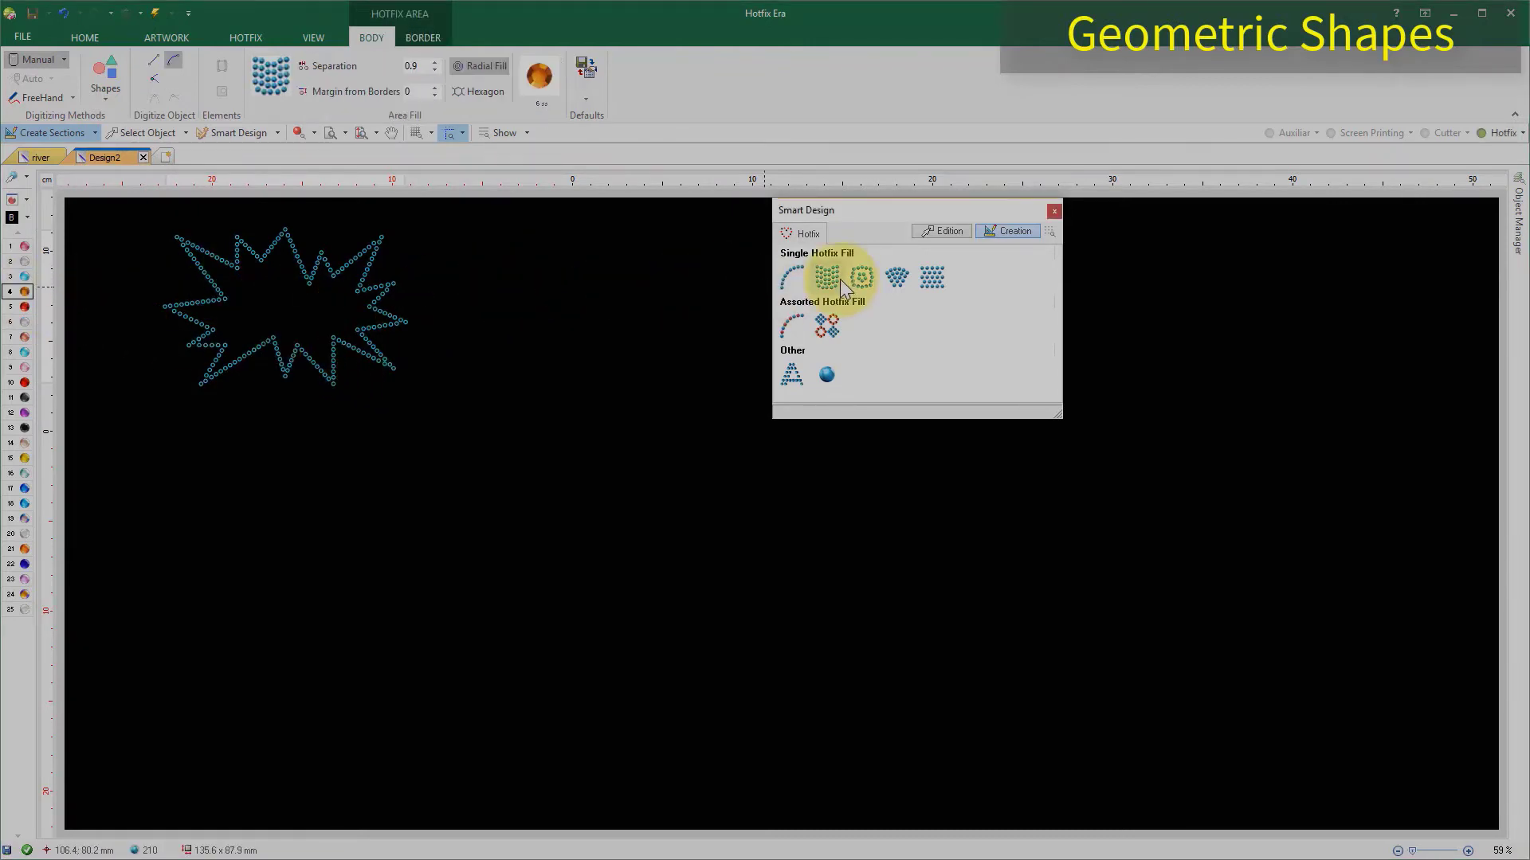
pyautogui.click(107, 92)
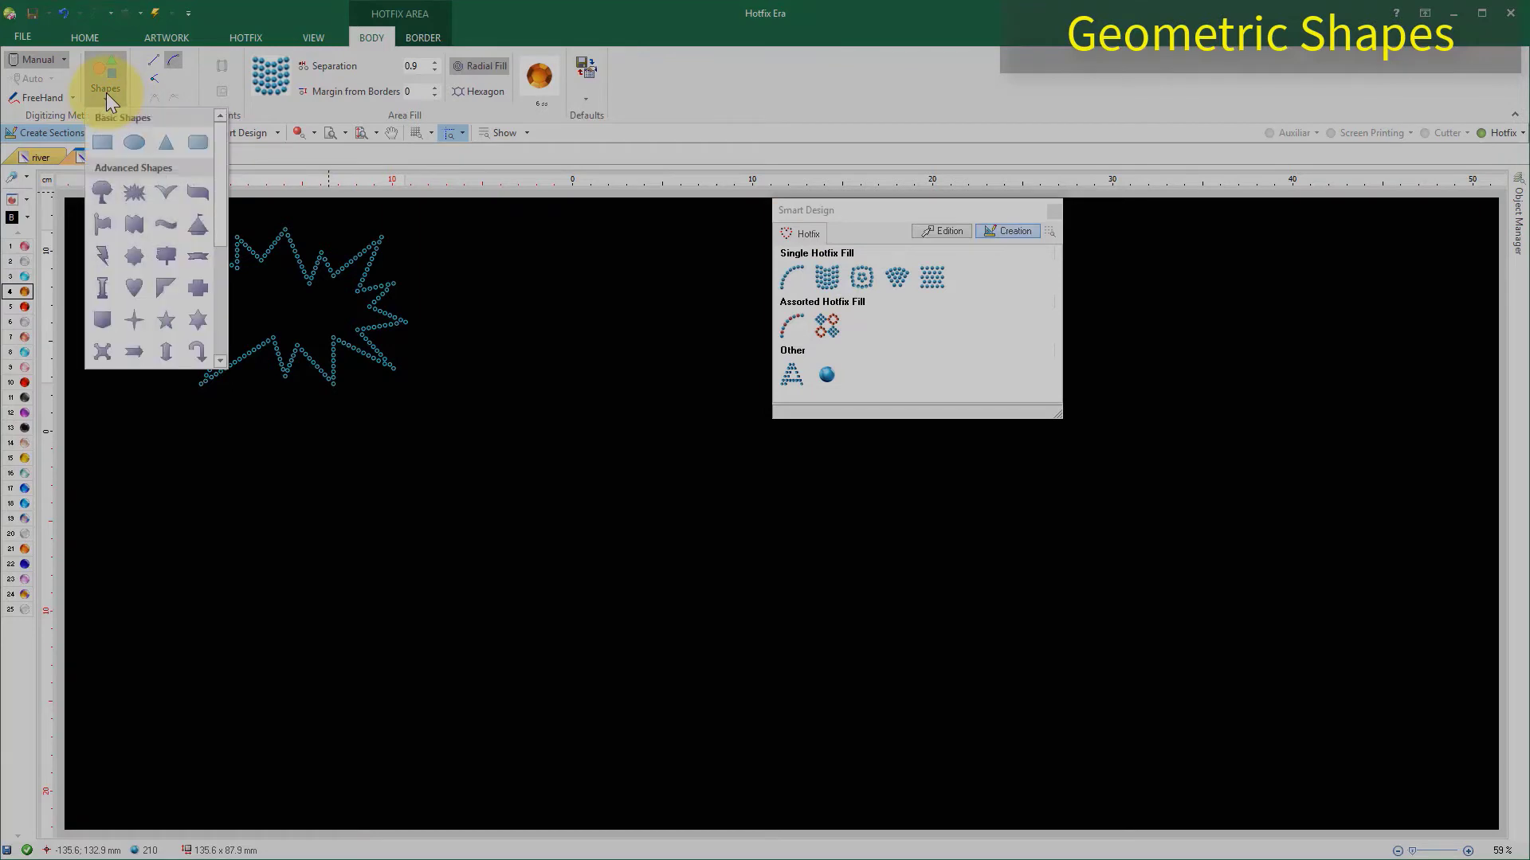
pyautogui.scroll(-5, 195, 239)
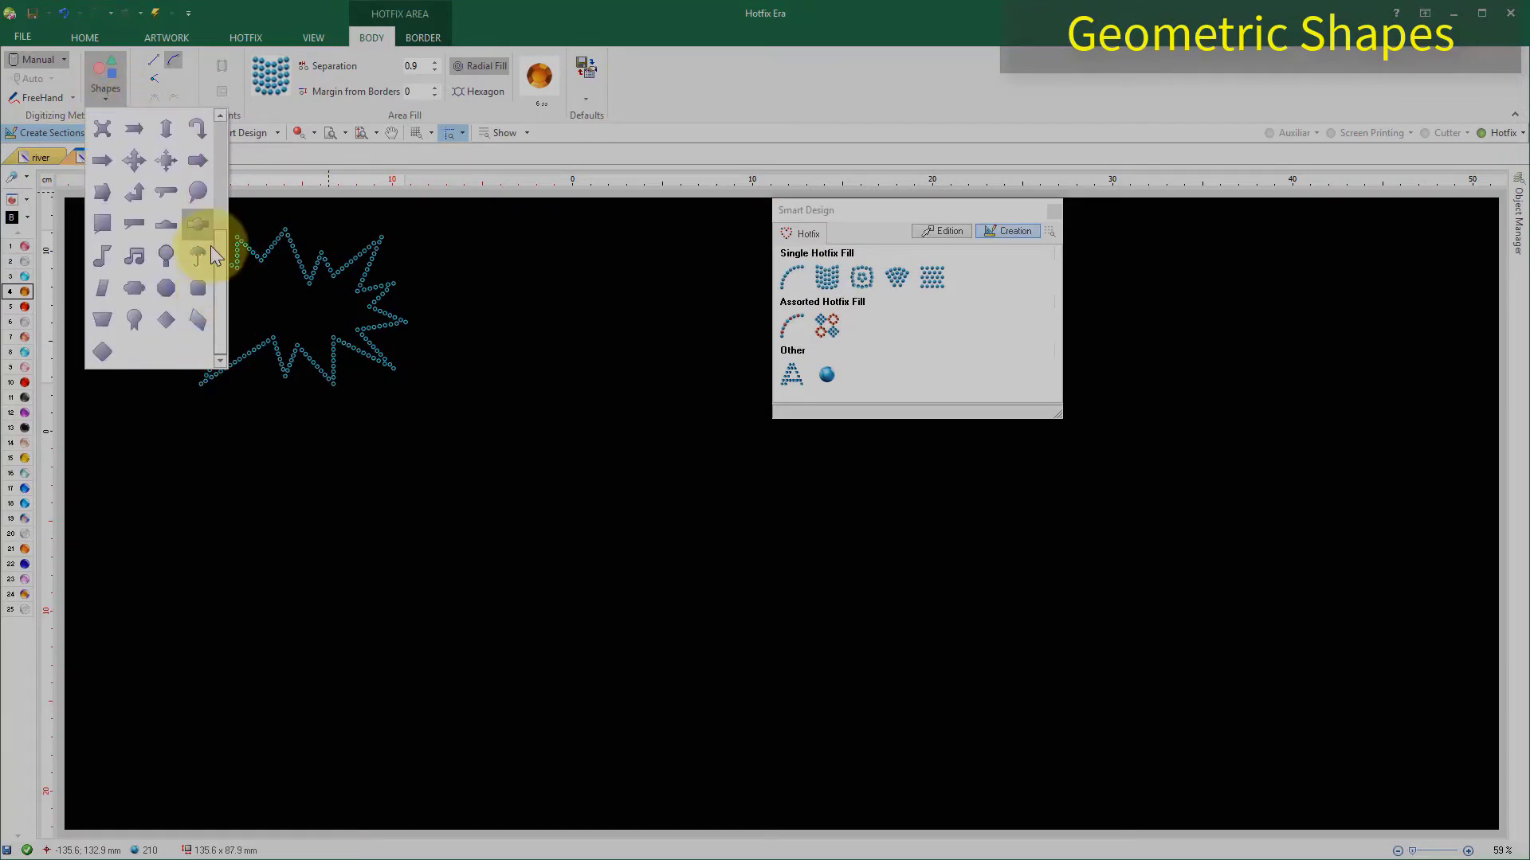
pyautogui.click(172, 223)
pyautogui.moveTo(201, 438); pyautogui.dragTo(537, 610)
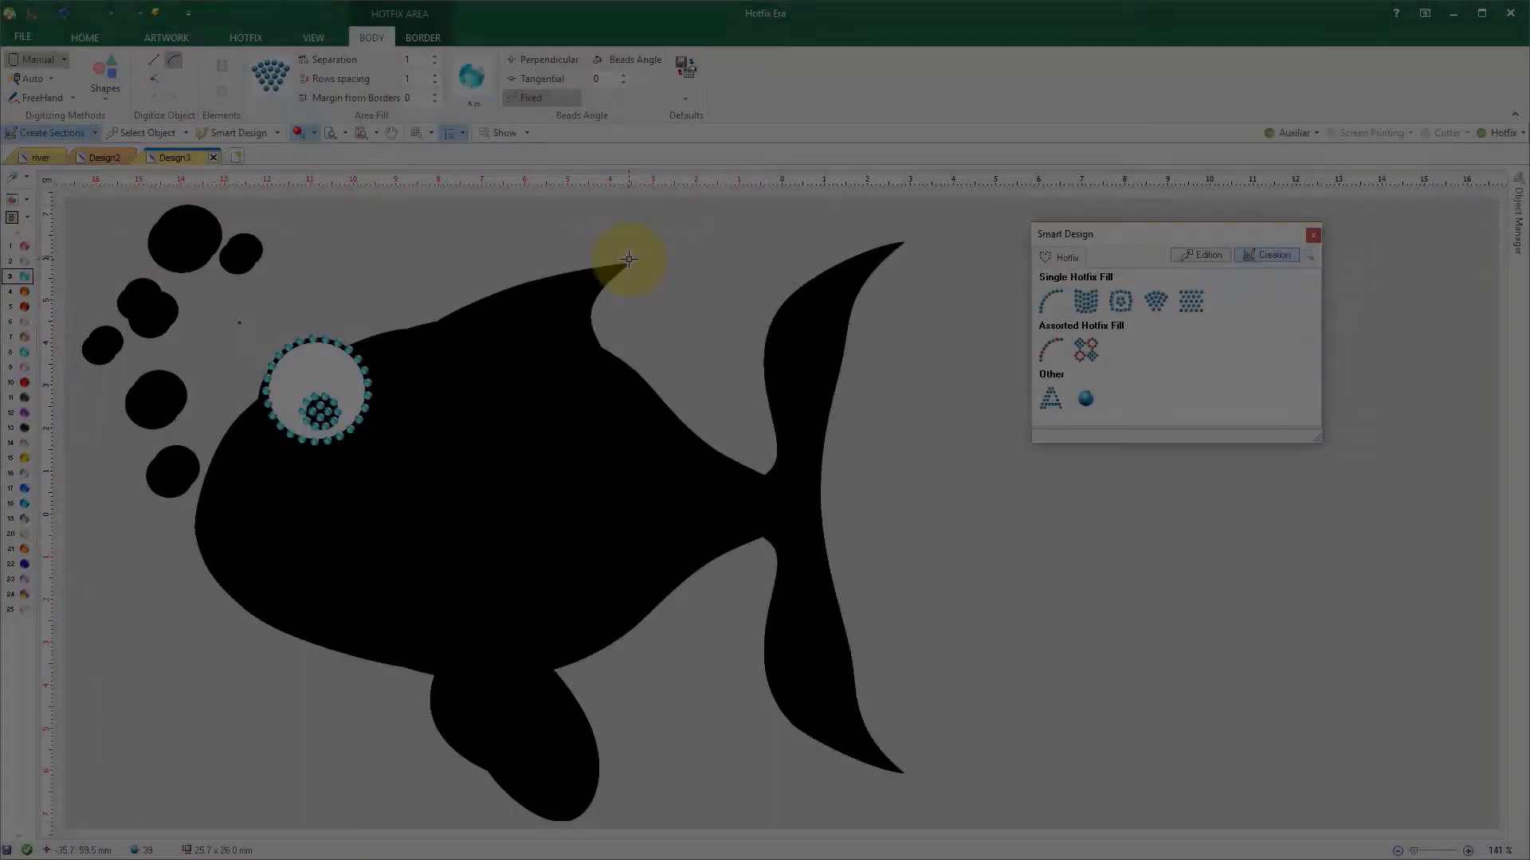
# Digitize the fish's body as a hotfix area, tracing the full outline from the dorsal fin tip around the tail and back.
pyautogui.click(629, 261)
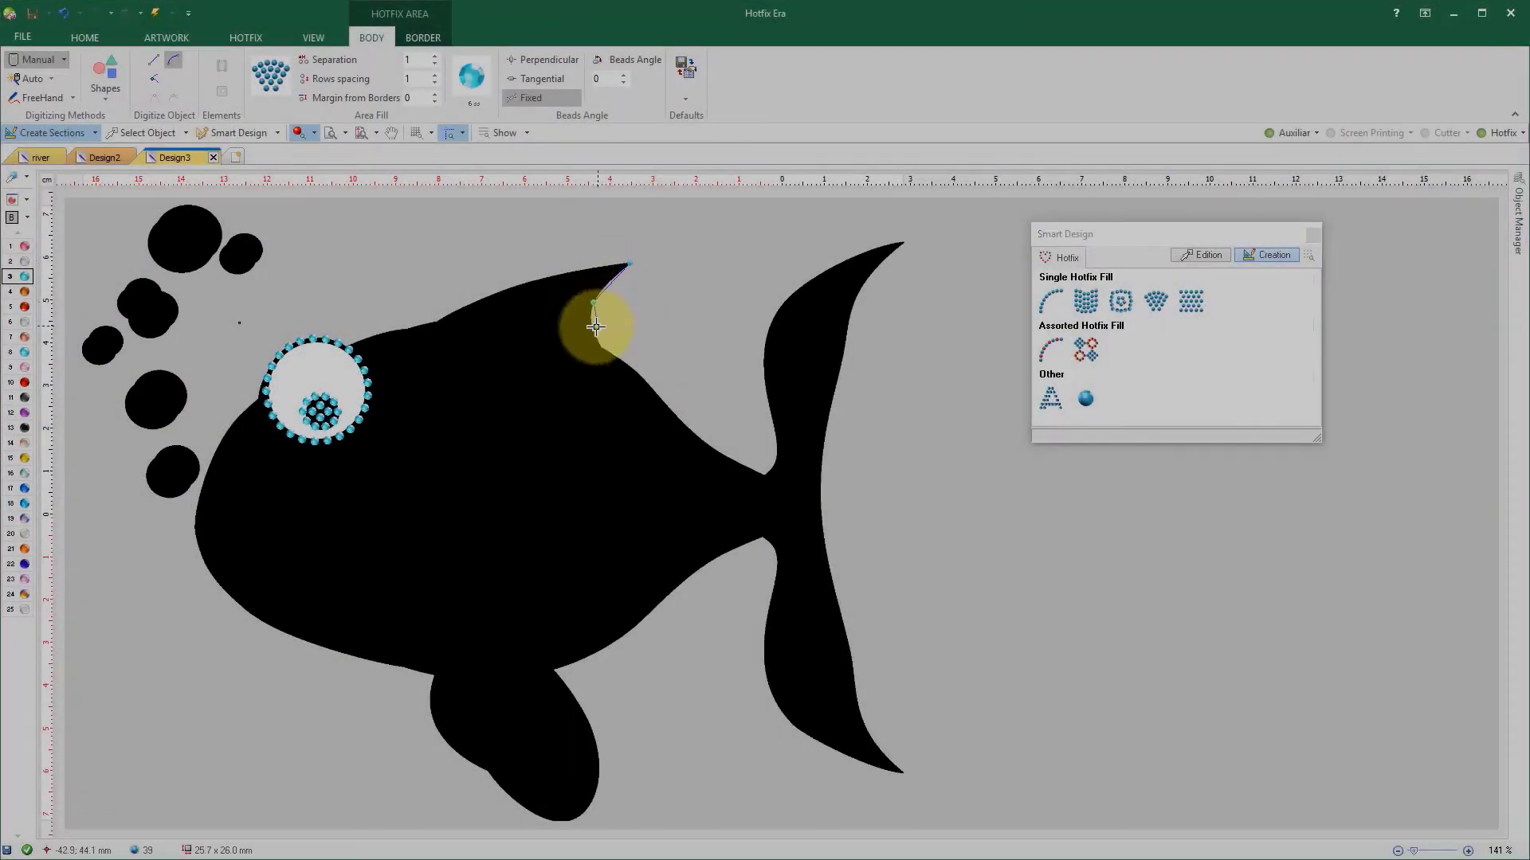
pyautogui.click(593, 328)
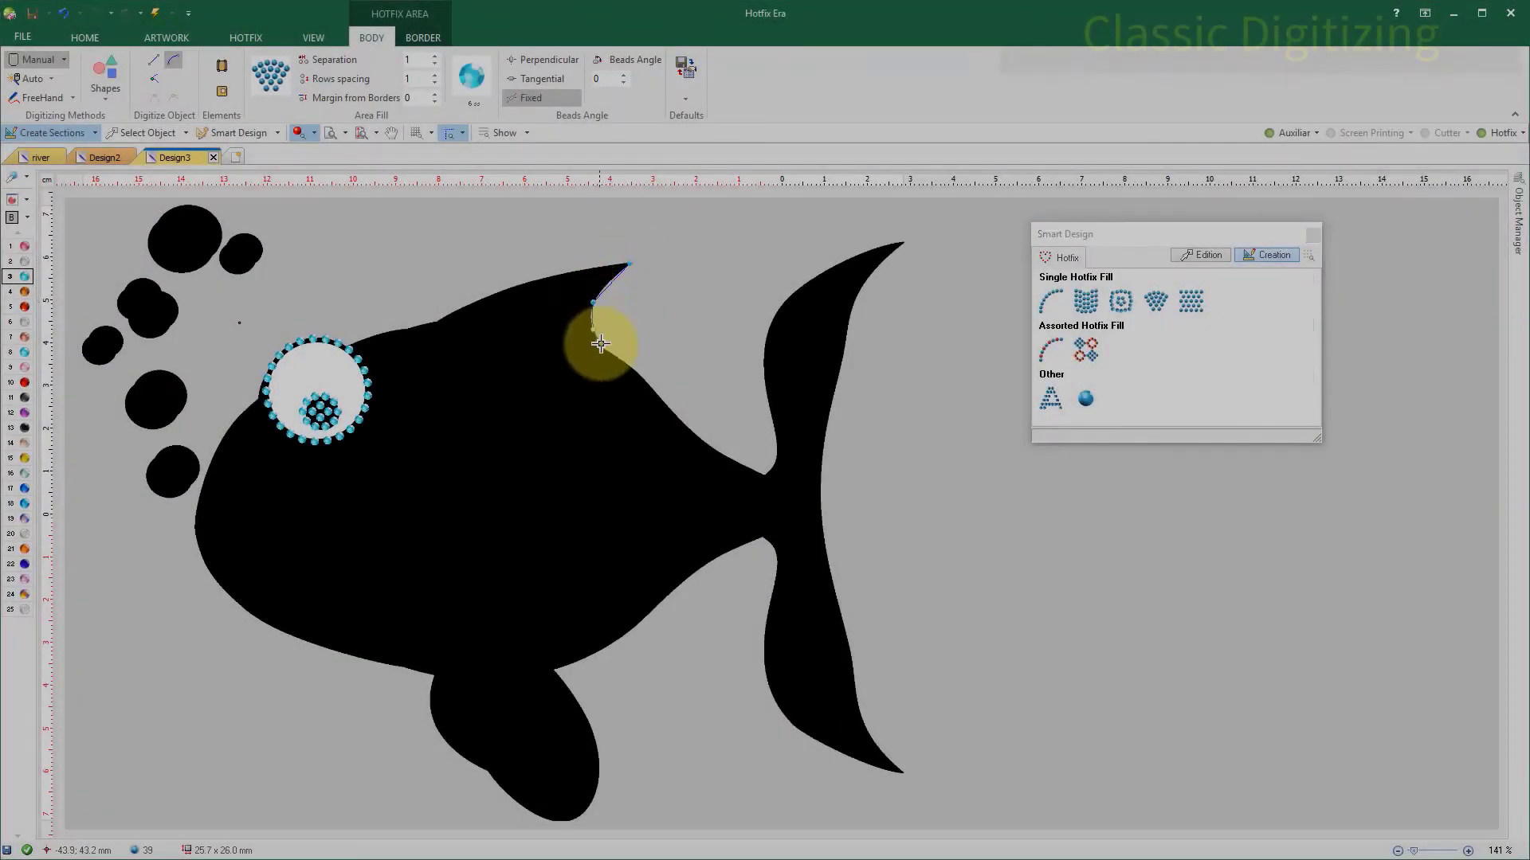
pyautogui.click(604, 349)
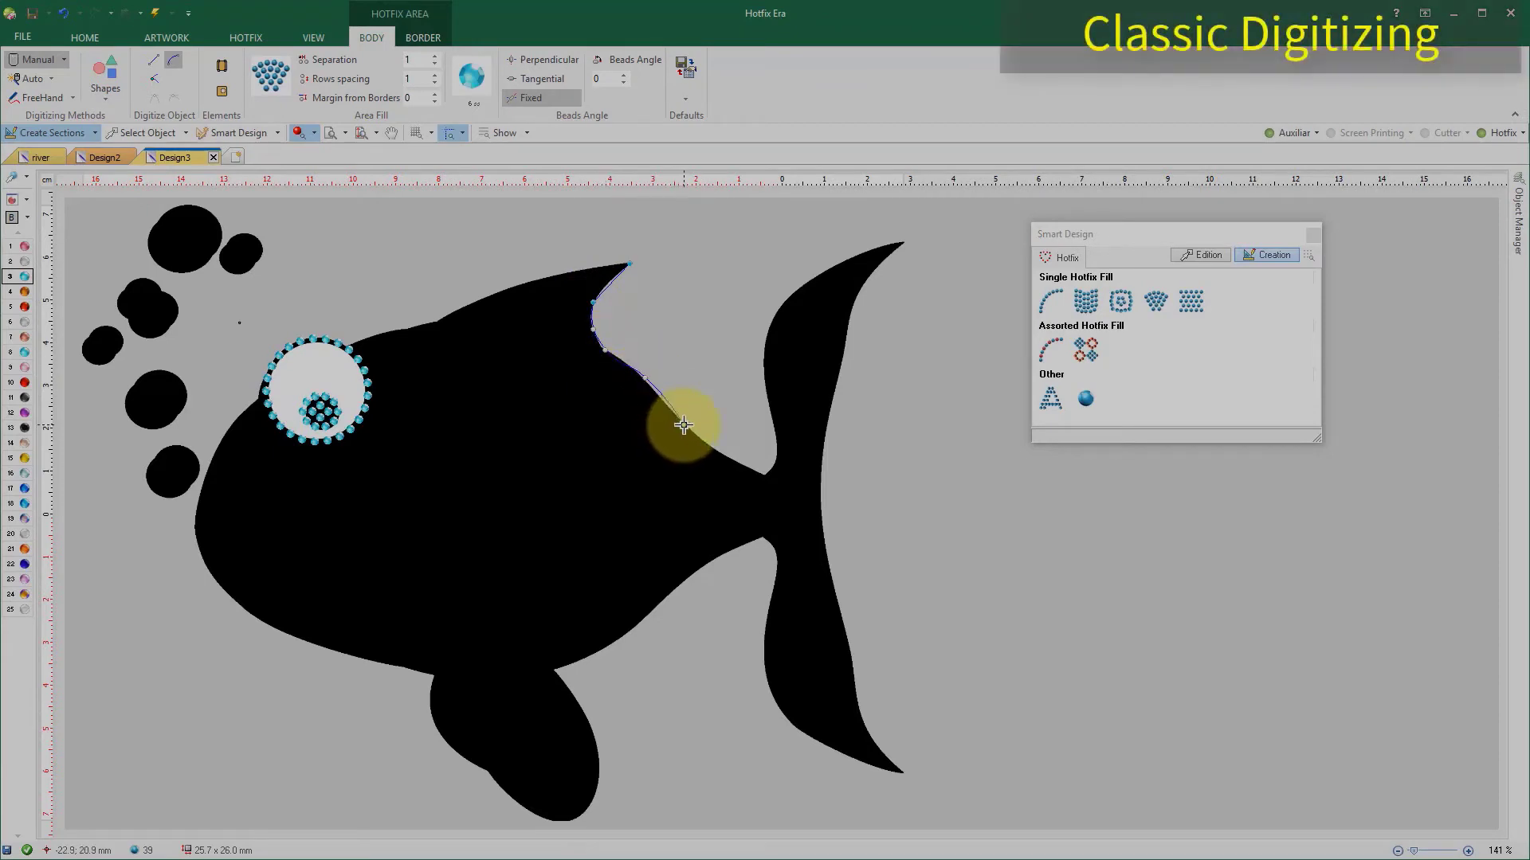
pyautogui.click(776, 463)
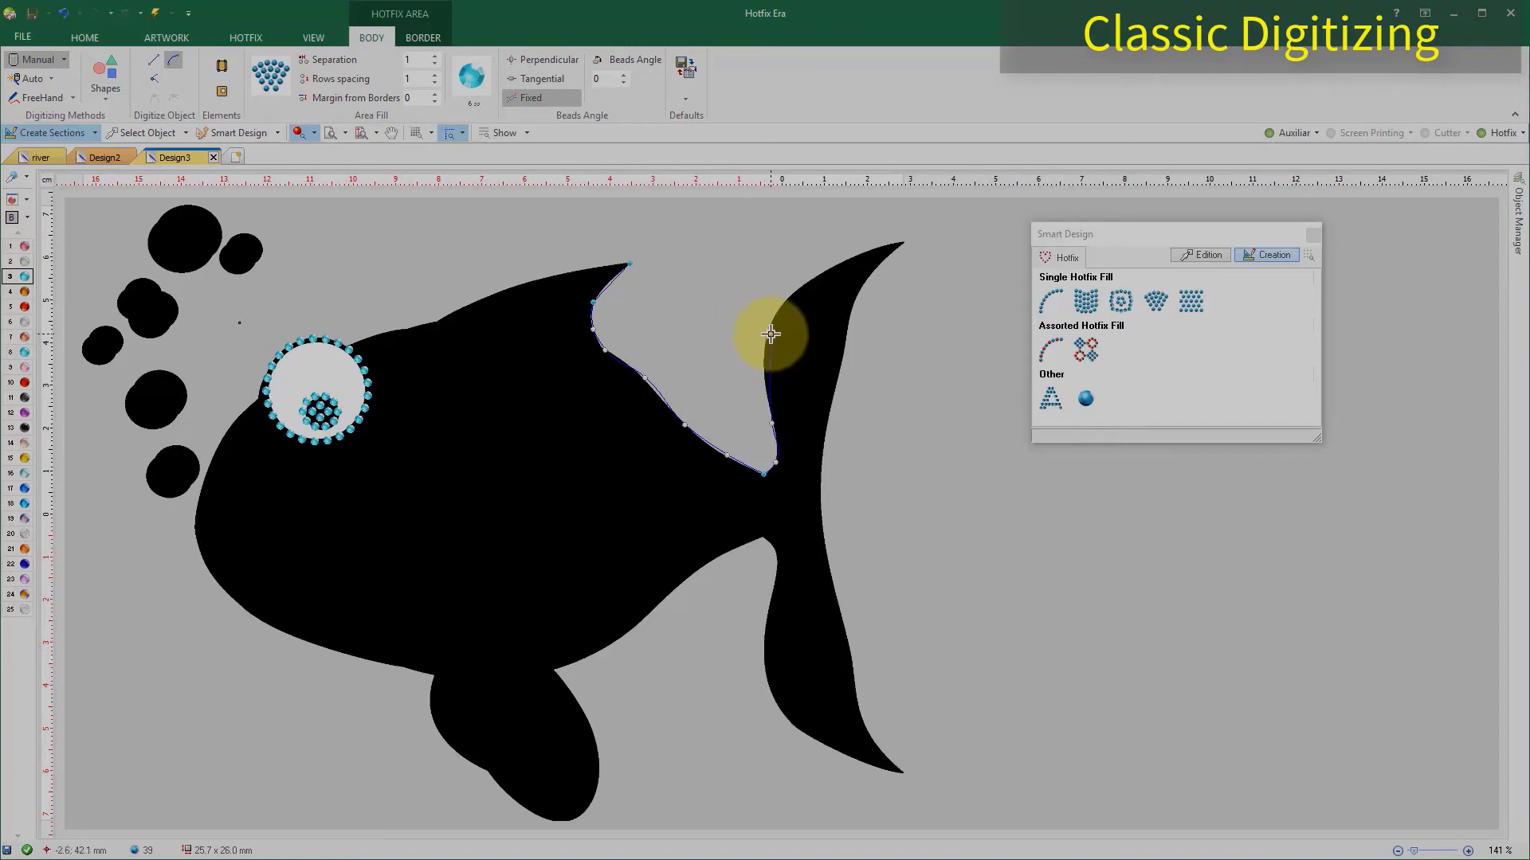
pyautogui.click(903, 243)
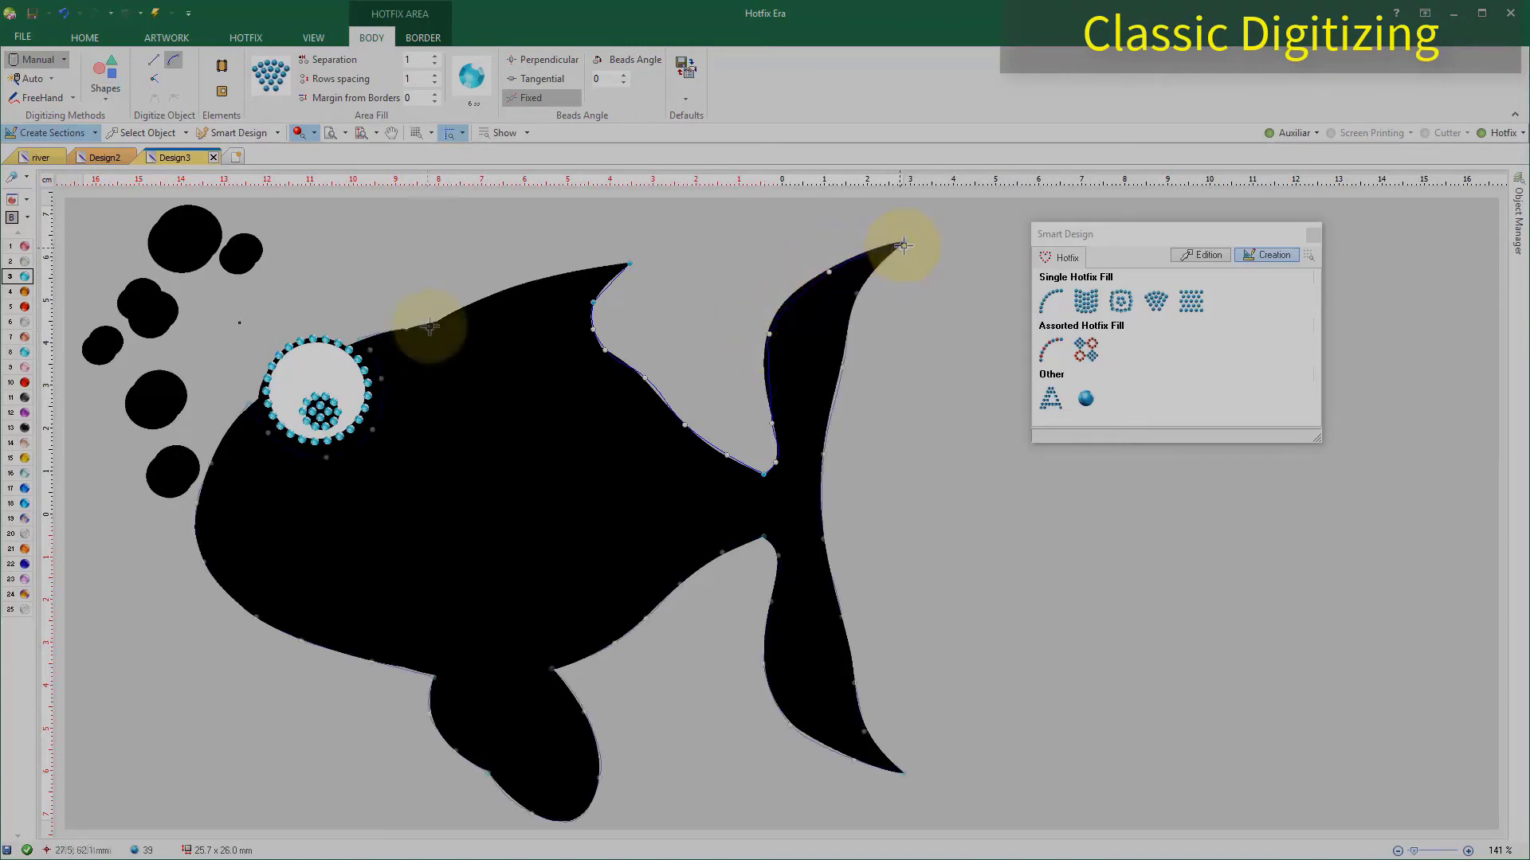
pyautogui.click(491, 294)
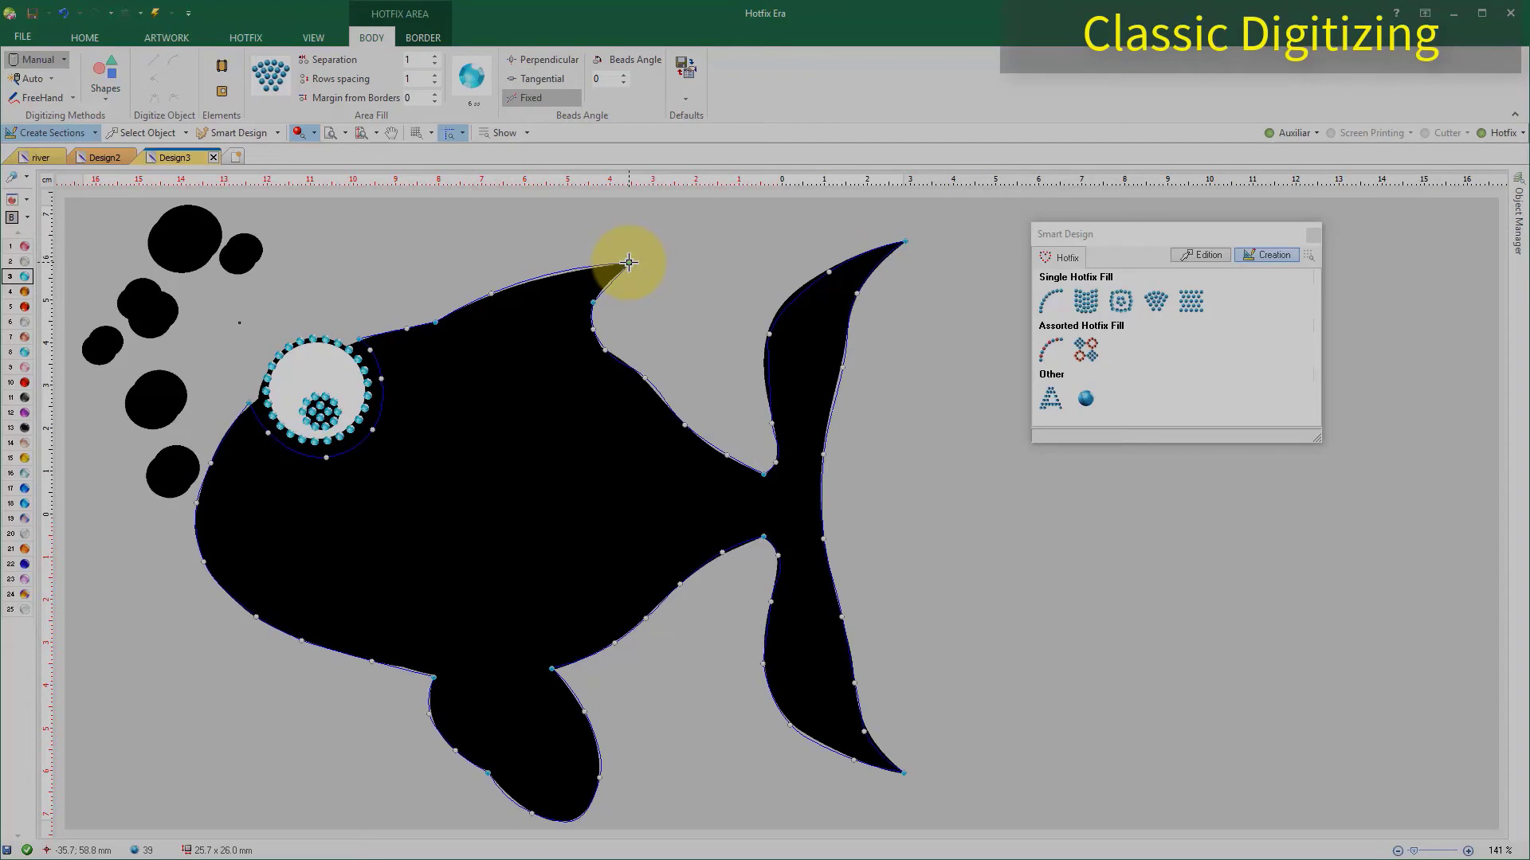
pyautogui.click(629, 262)
# Define a curved fill direction for the fish's body, running in a wave from near the mouth towards the tail.
pyautogui.click(270, 529)
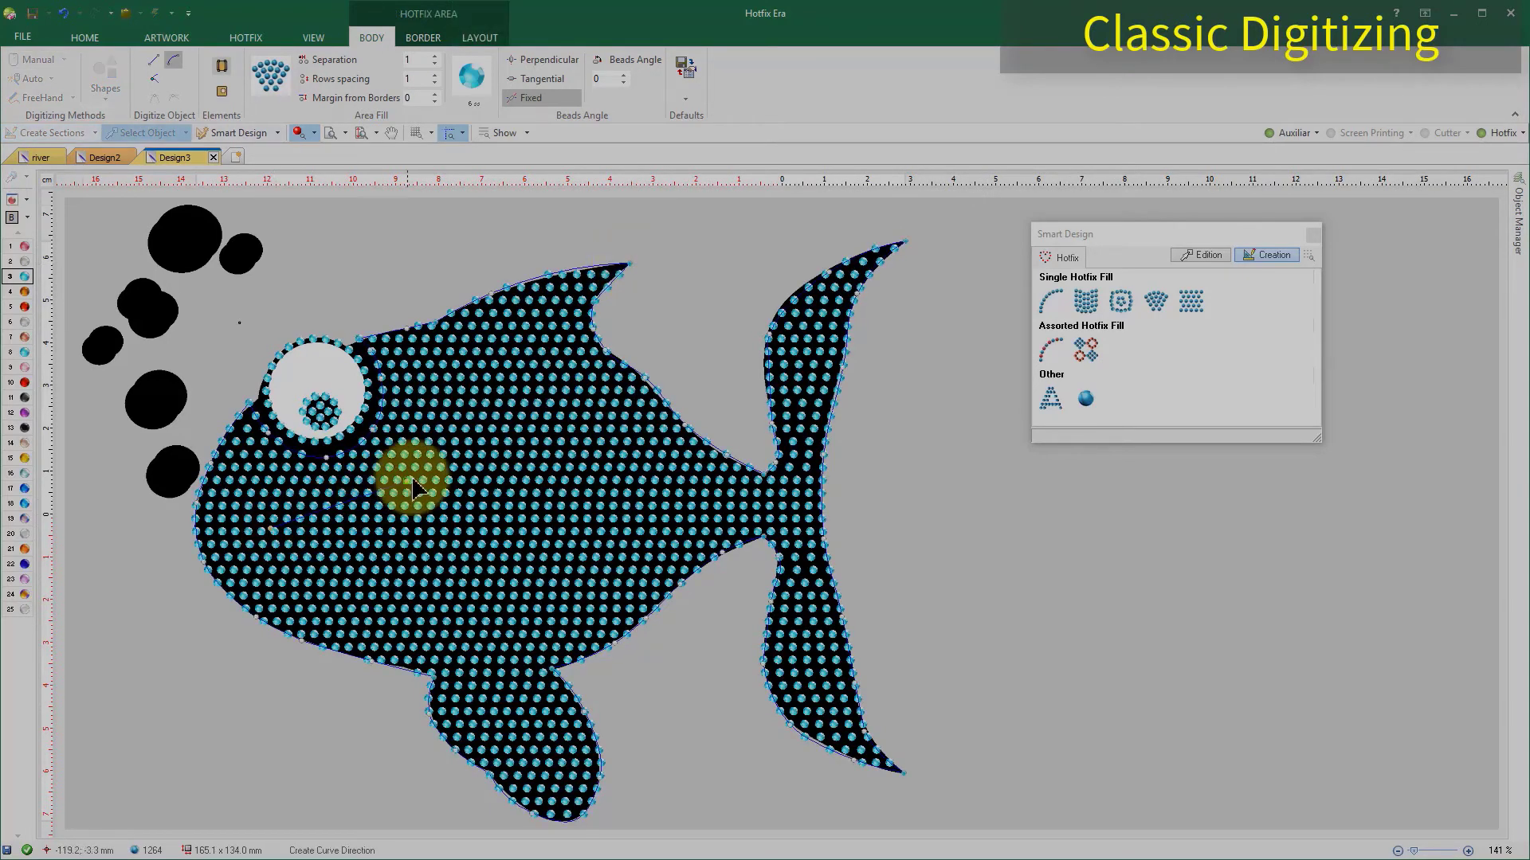
pyautogui.click(437, 476)
pyautogui.click(661, 526)
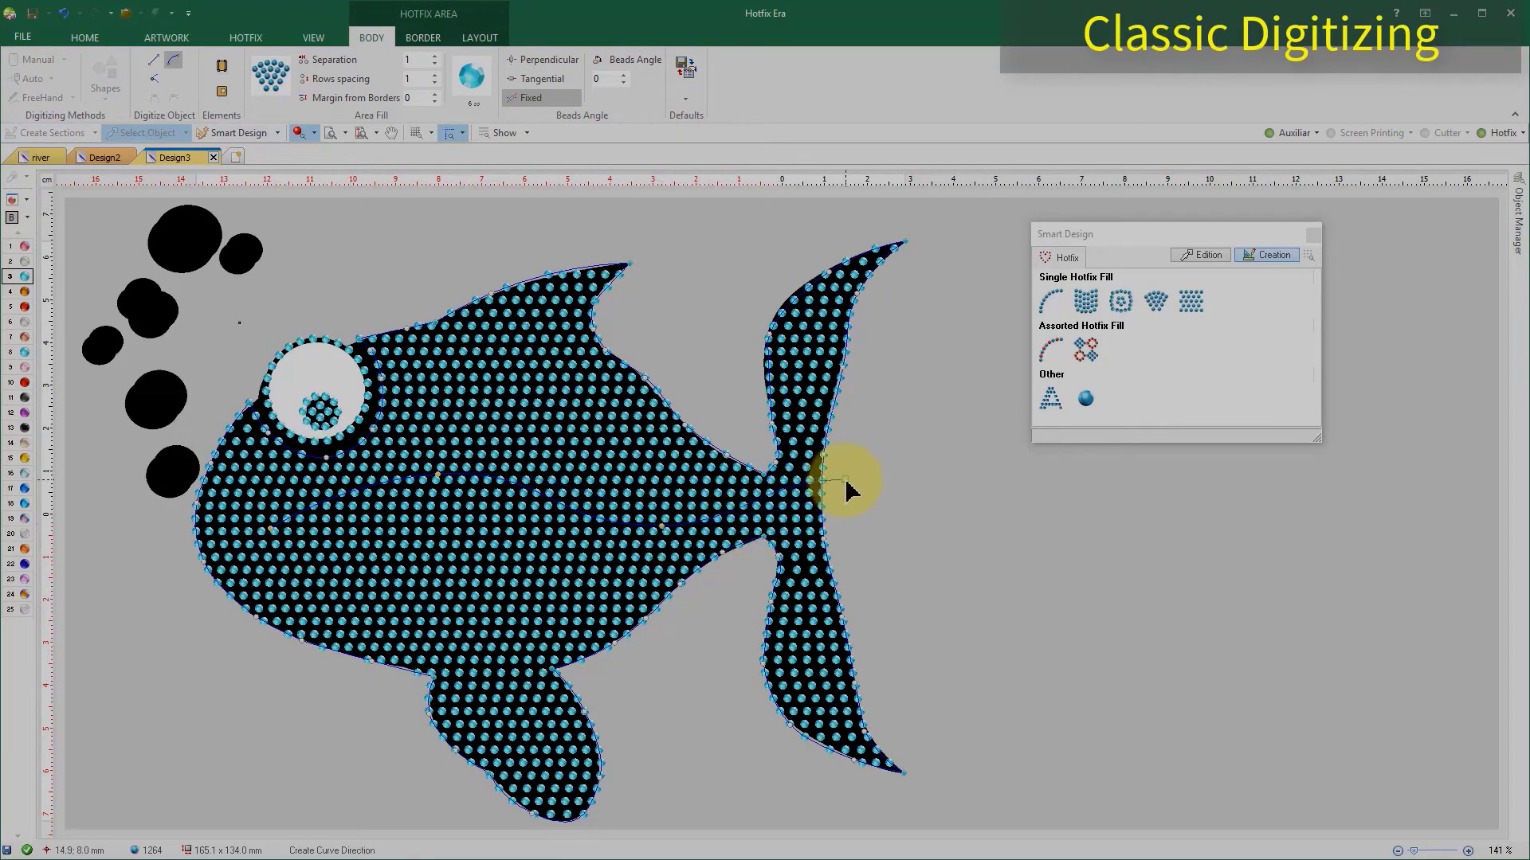
pyautogui.press('Return')
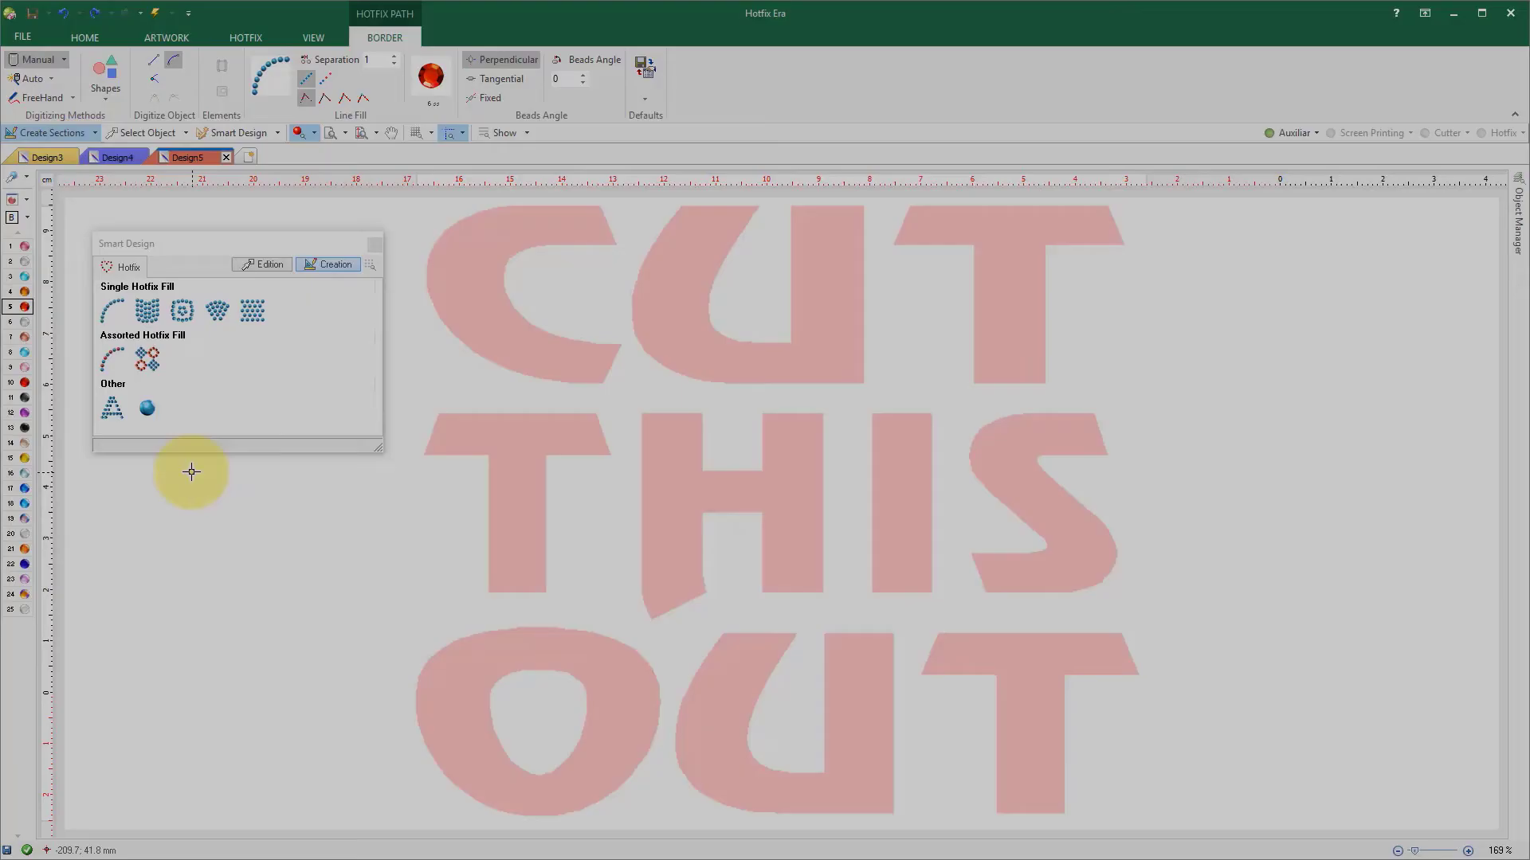
# Autotrace each letter of the words CUT and THIS as a single hotfix path in bead colour 5.
pyautogui.click(40, 77)
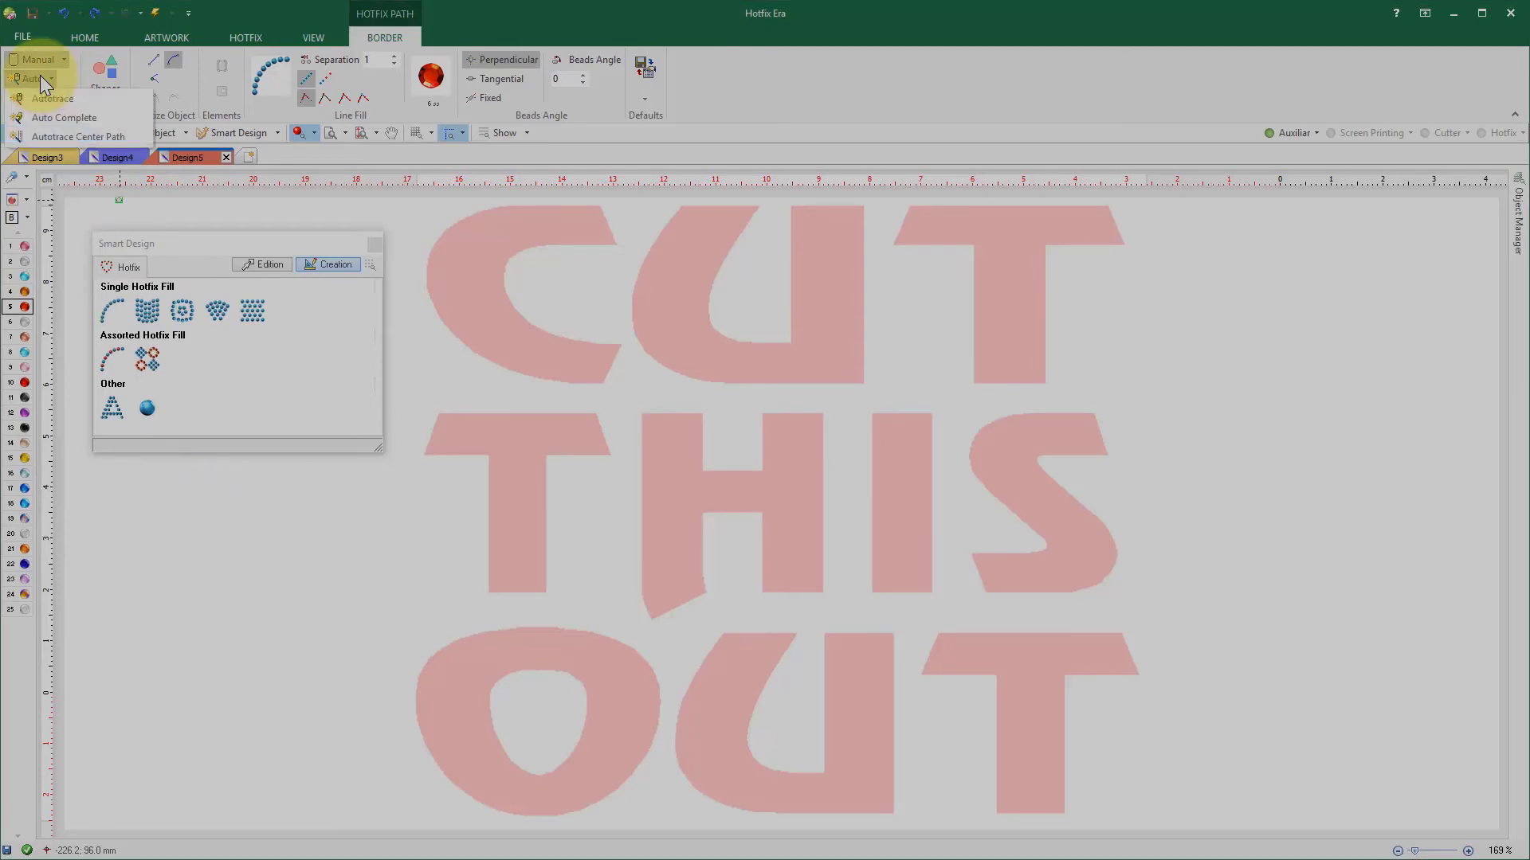
pyautogui.click(57, 114)
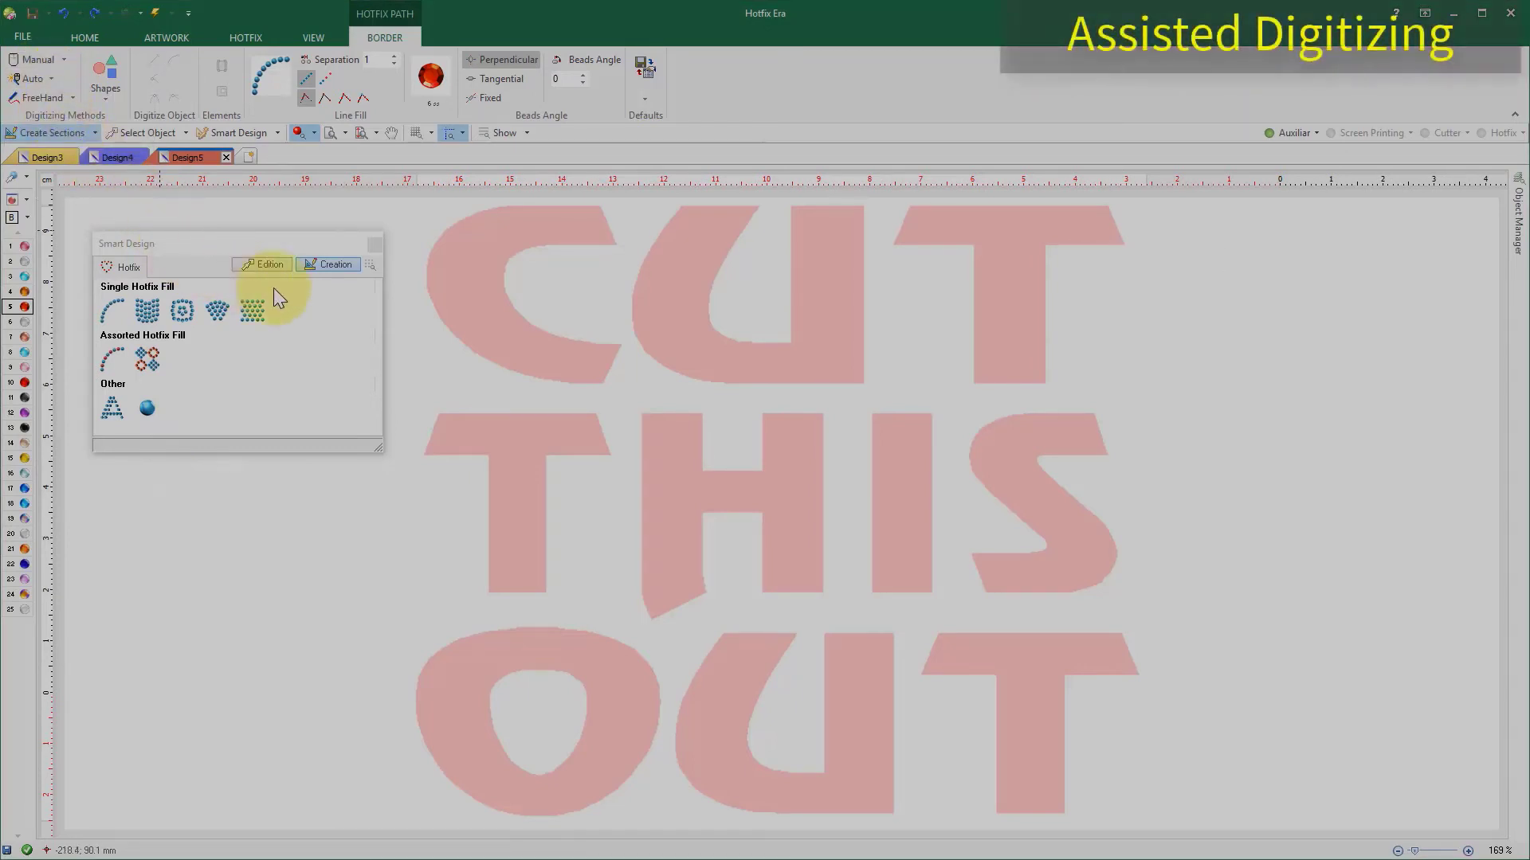
pyautogui.click(476, 314)
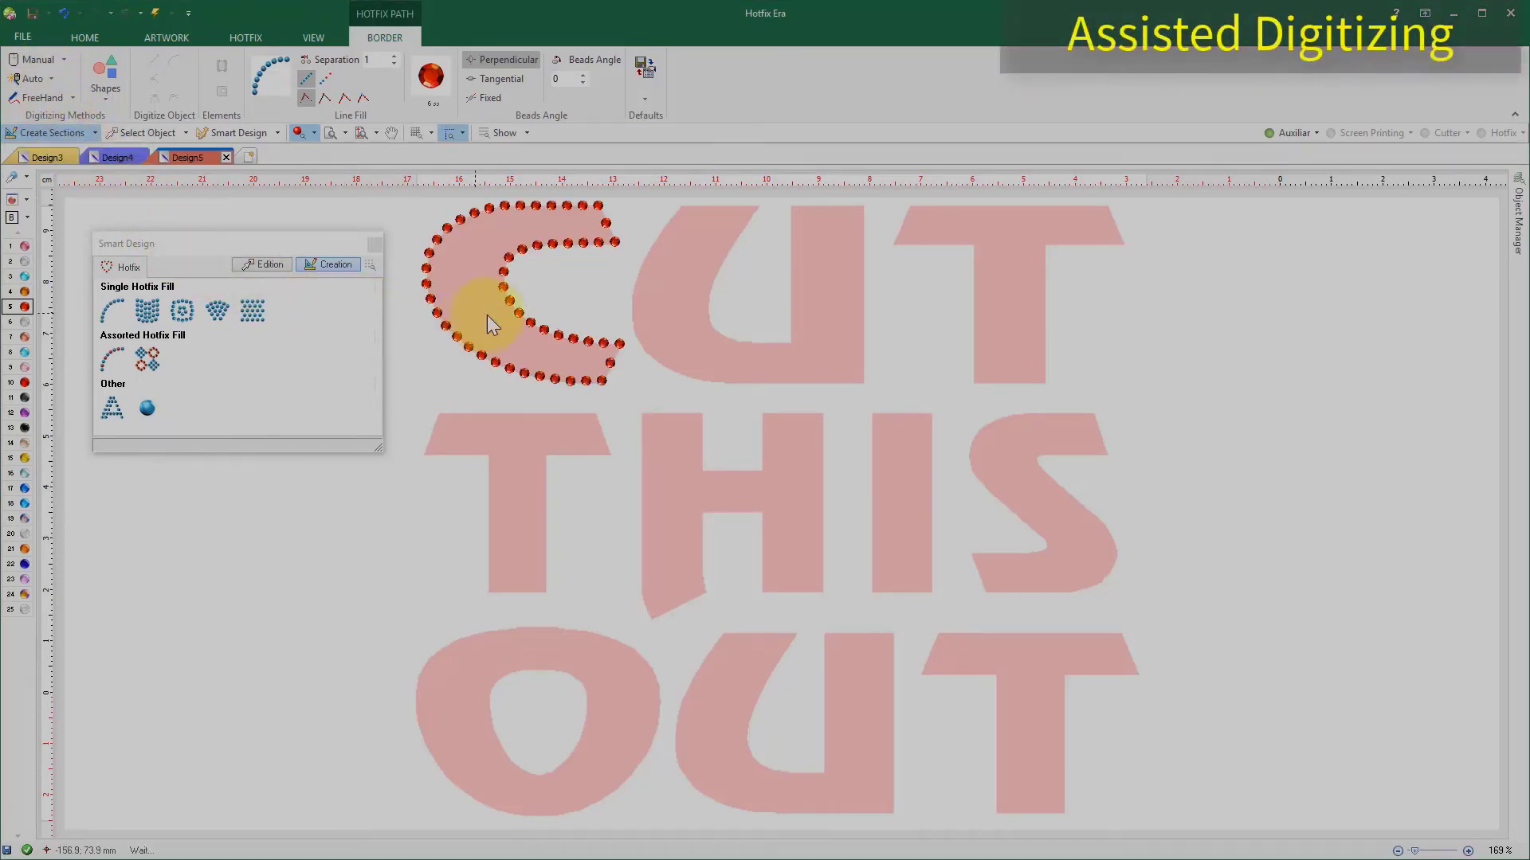
pyautogui.click(677, 327)
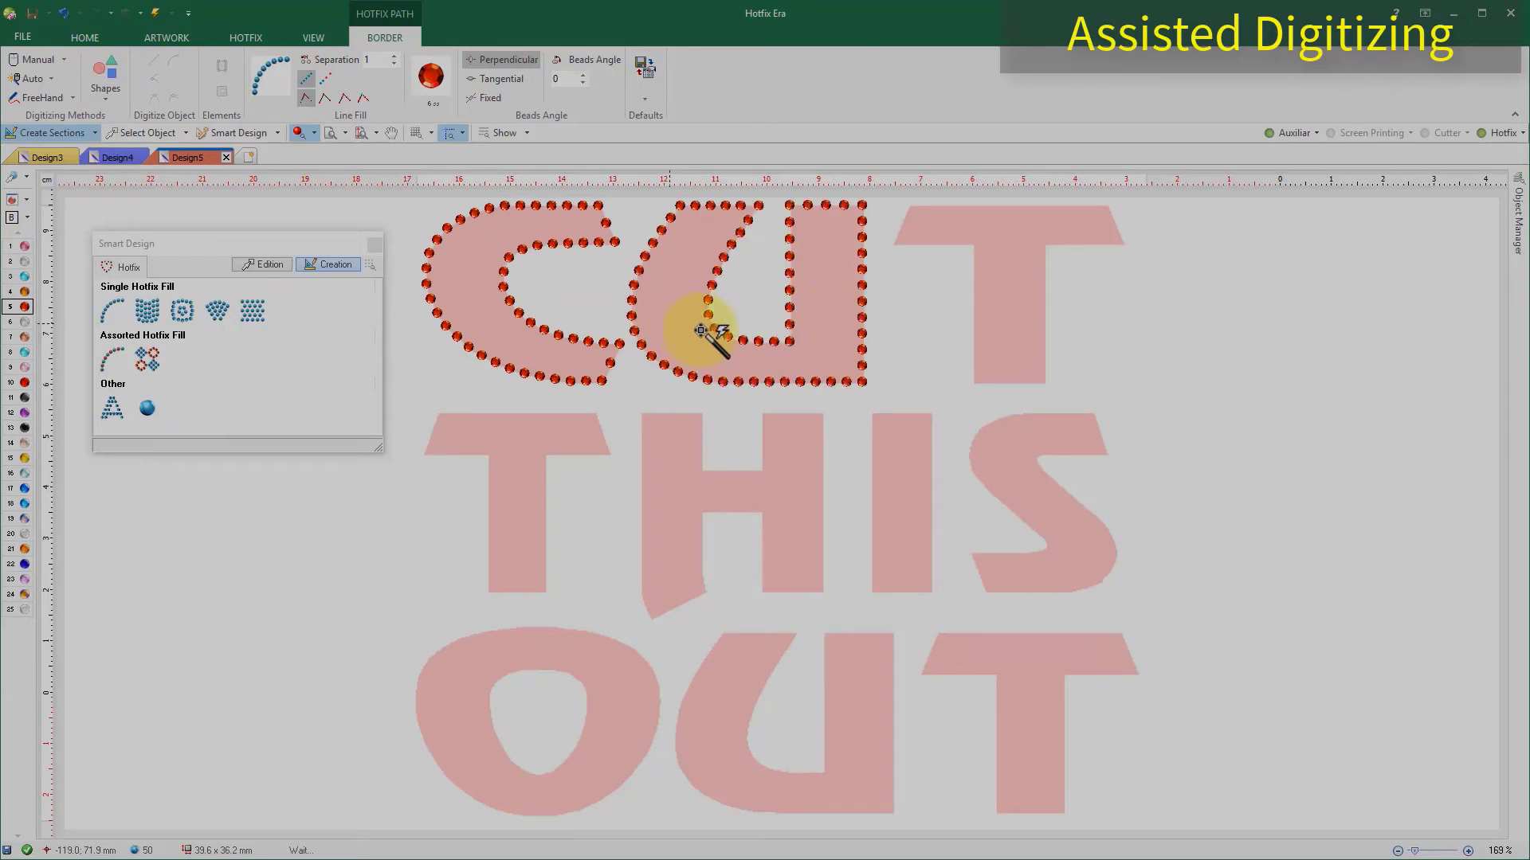
pyautogui.click(1022, 327)
pyautogui.click(579, 475)
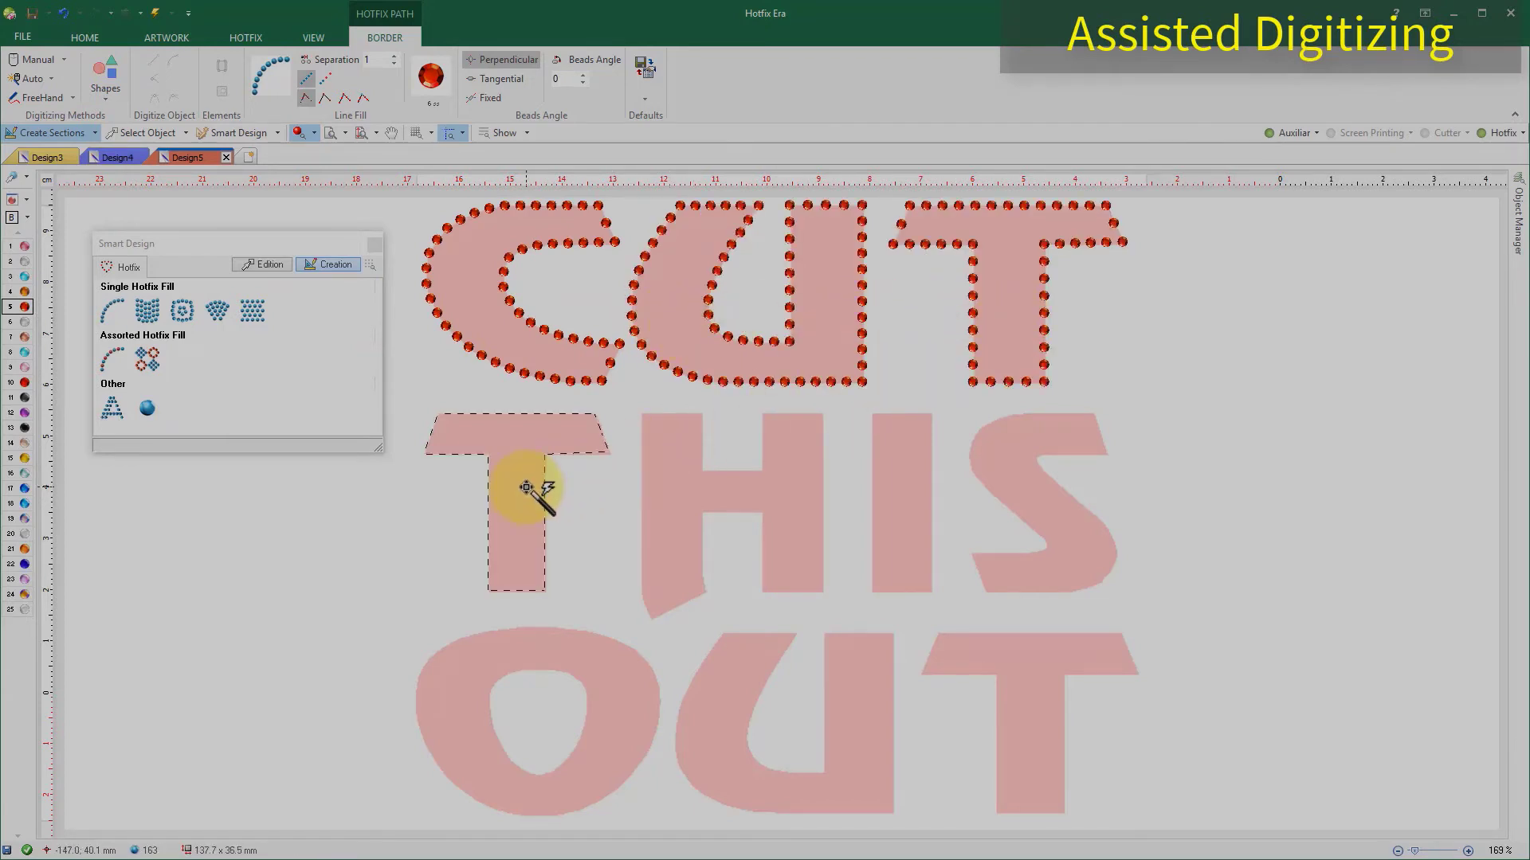
pyautogui.click(732, 494)
pyautogui.click(904, 495)
pyautogui.click(1024, 494)
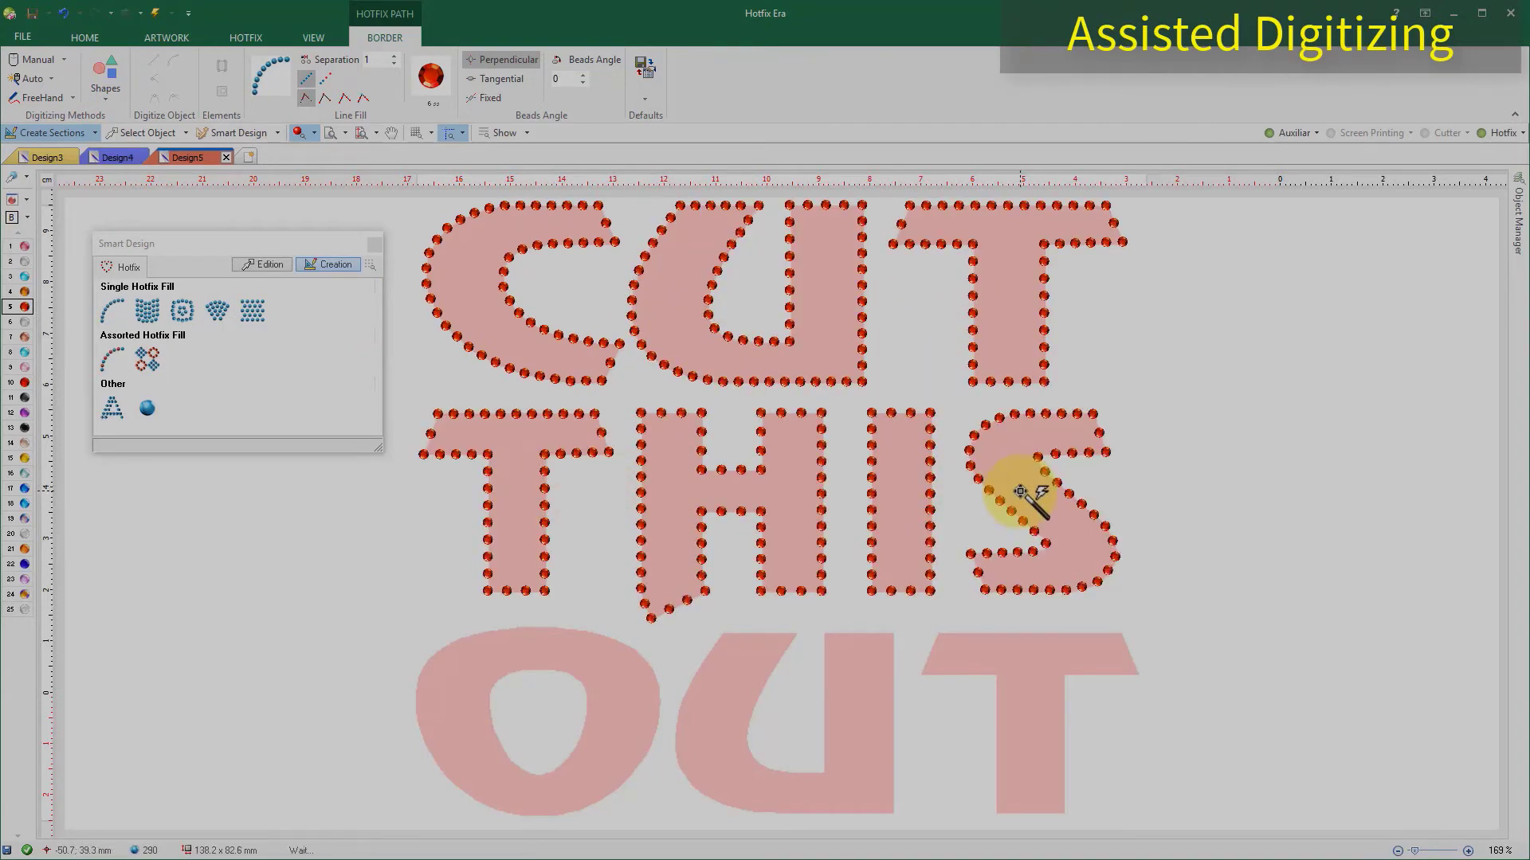
# Autotrace the letters of the word OUT in the last line as single hotfix areas with Radial Fill.
pyautogui.click(145, 310)
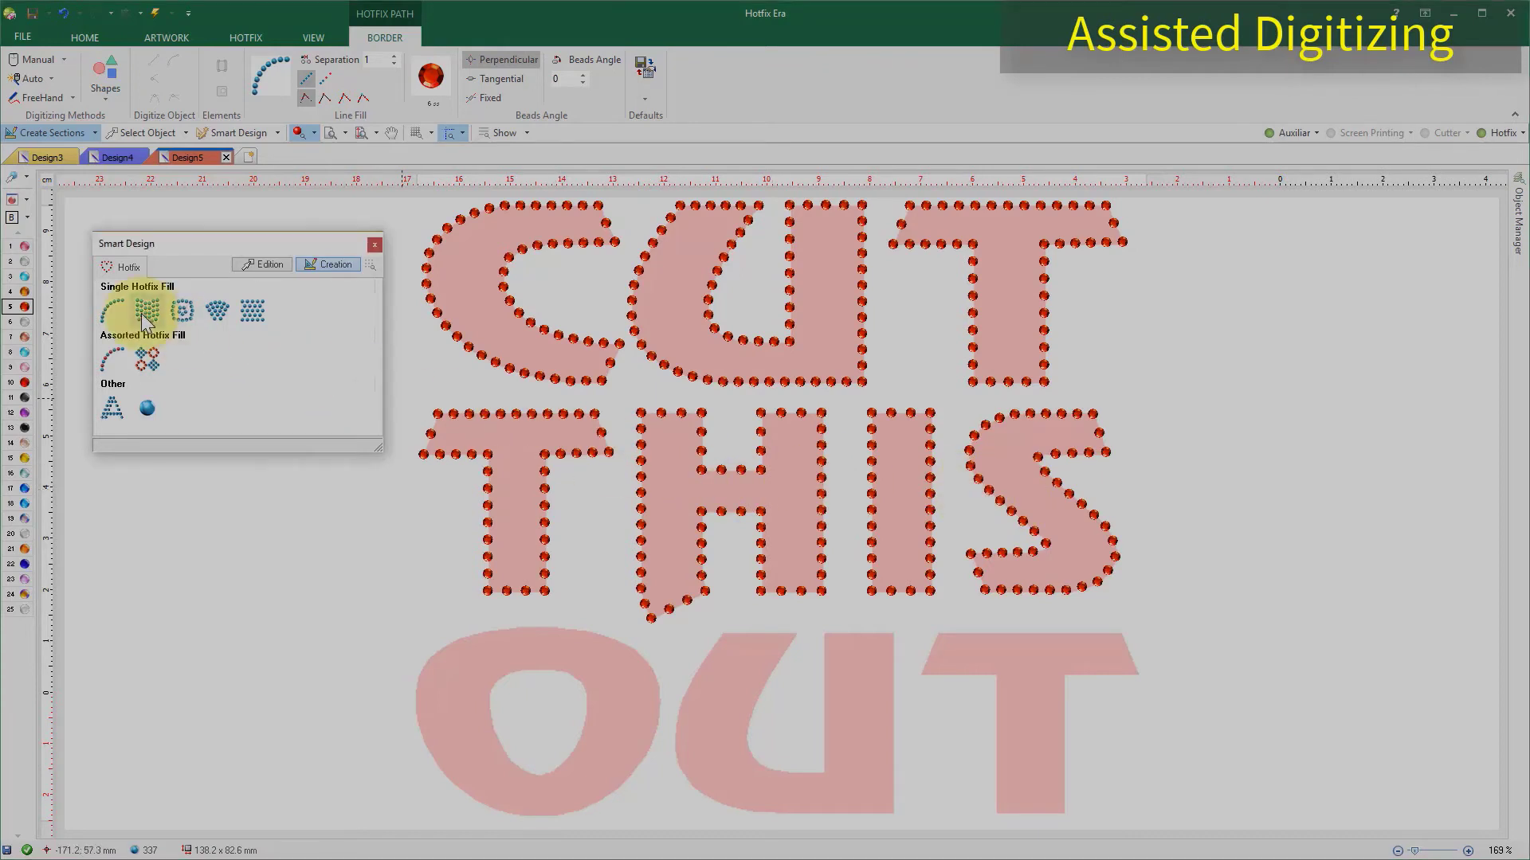
pyautogui.click(474, 647)
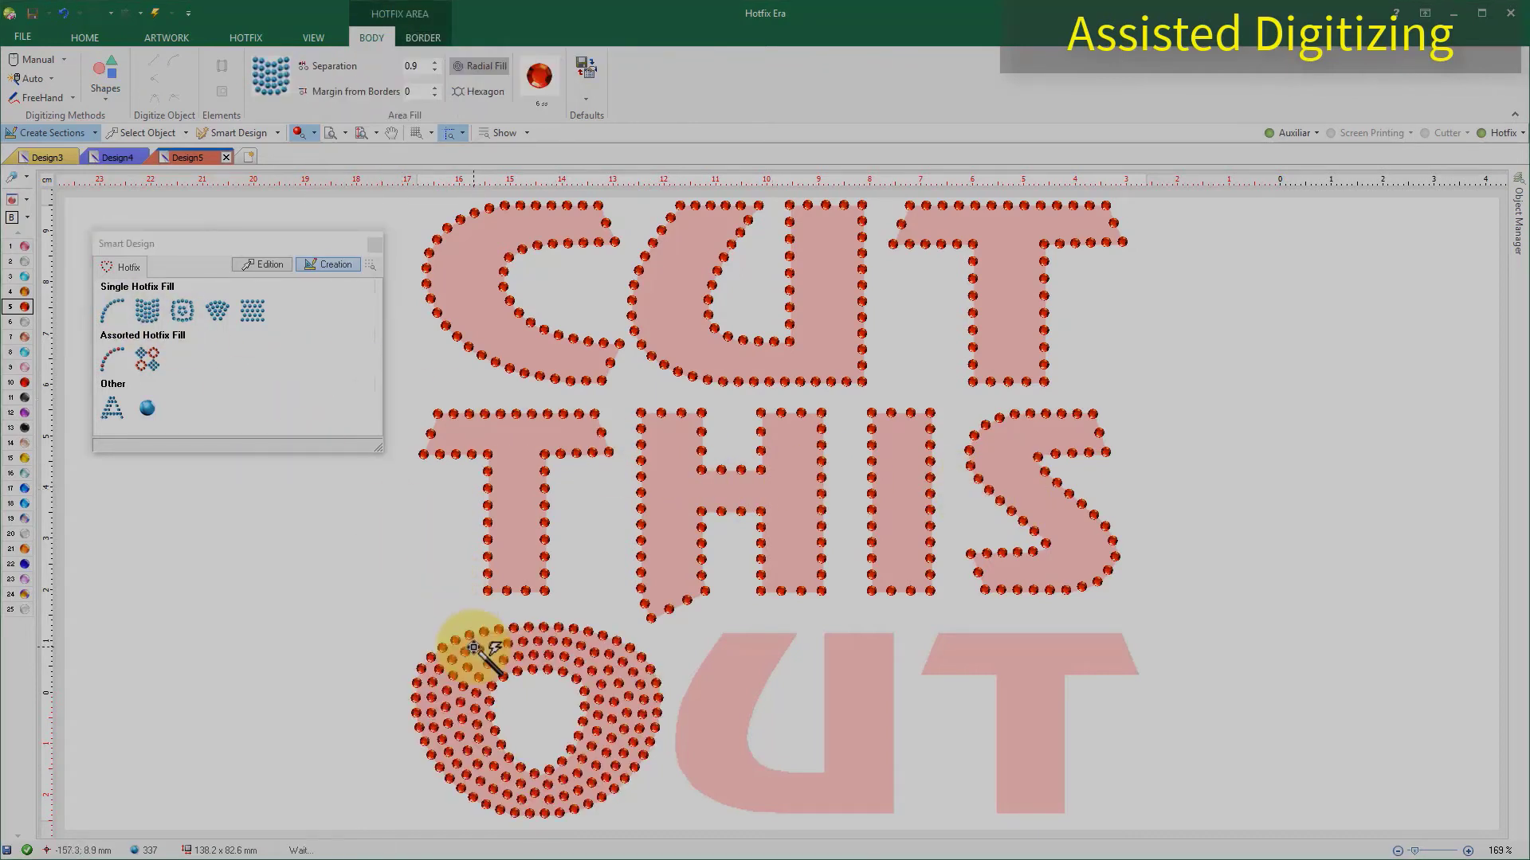
pyautogui.click(733, 653)
pyautogui.click(975, 656)
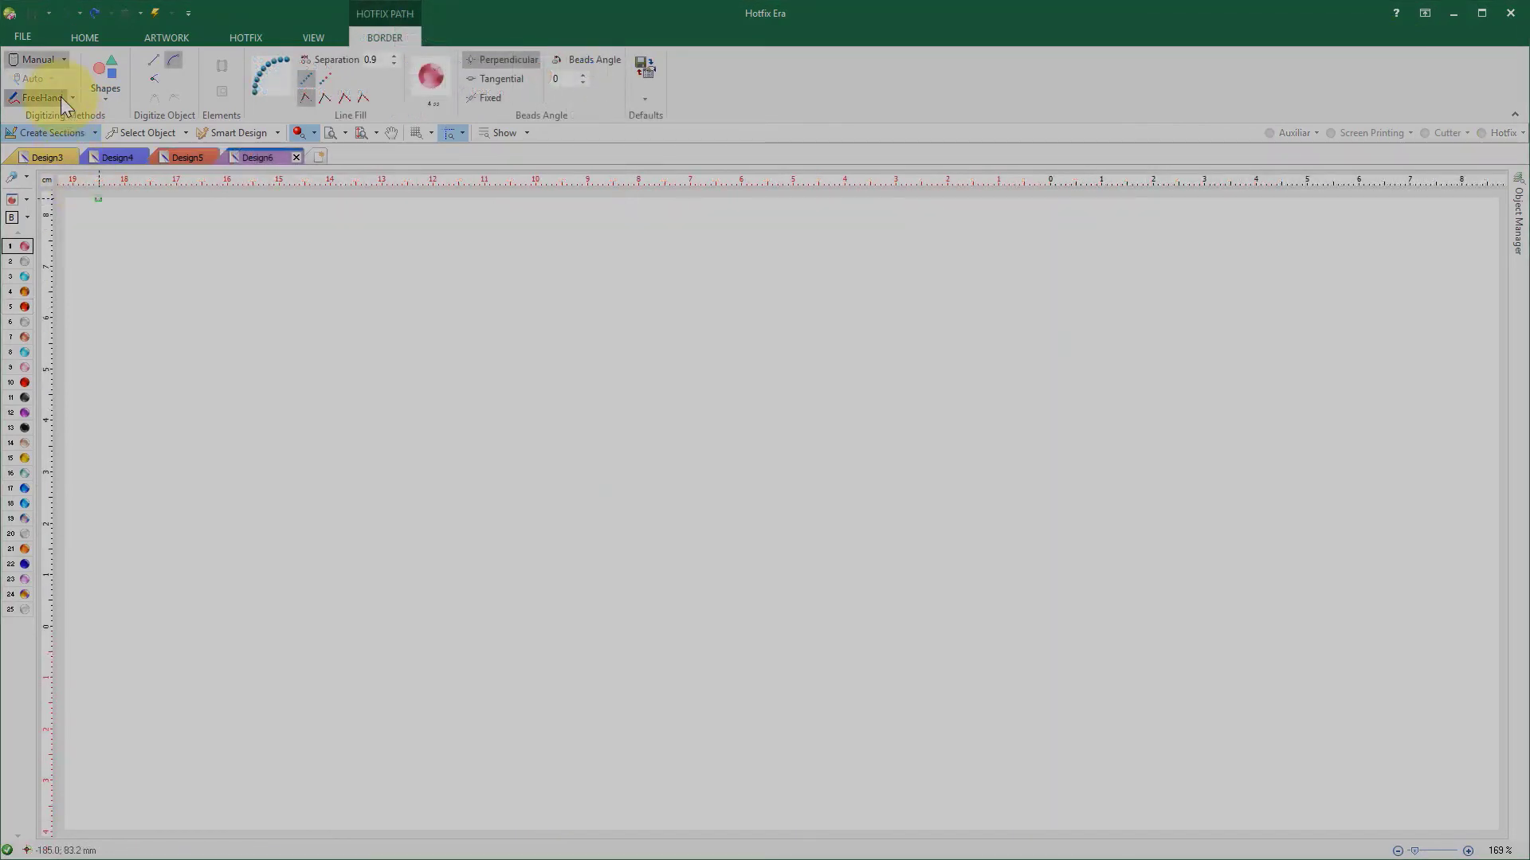
# Draw a FreeHand hotfix path in the empty Design6 and choose bead colour 3.
pyautogui.click(61, 97)
pyautogui.moveTo(234, 284)
pyautogui.mouseDown()
pyautogui.moveTo(328, 273)
pyautogui.moveTo(578, 293)
pyautogui.moveTo(635, 650)
pyautogui.moveTo(337, 655)
pyautogui.moveTo(230, 654)
pyautogui.moveTo(214, 383)
pyautogui.moveTo(231, 292)
pyautogui.moveTo(540, 320)
pyautogui.moveTo(314, 393)
pyautogui.moveTo(536, 448)
pyautogui.moveTo(401, 504)
pyautogui.moveTo(400, 528)
pyautogui.moveTo(465, 544)
pyautogui.moveTo(440, 574)
pyautogui.moveTo(443, 619)
pyautogui.mouseUp()
pyautogui.click(24, 276)
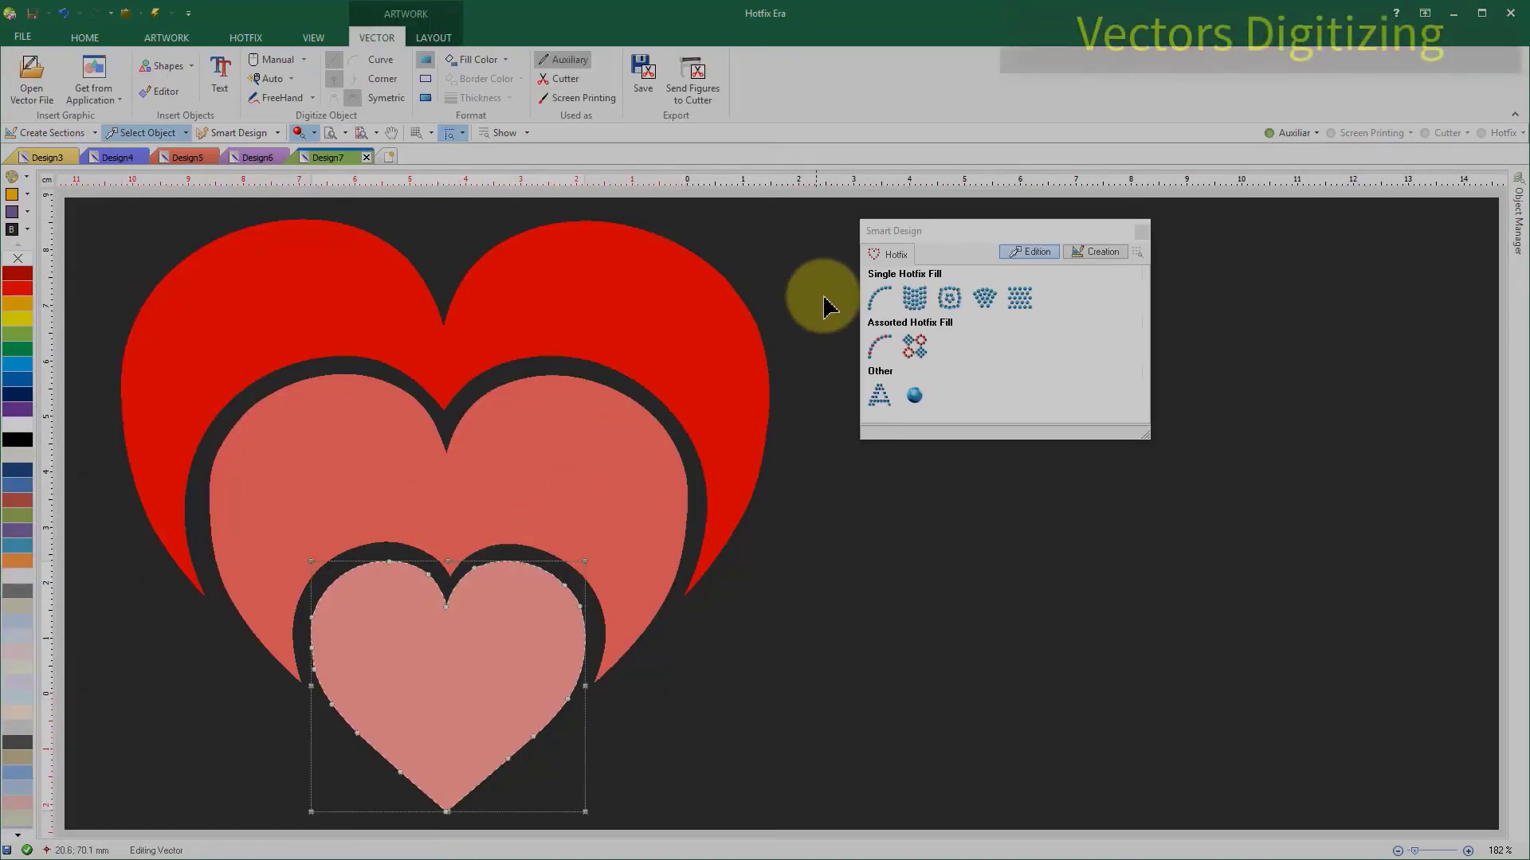
# Convert the smallest and the middle heart vectors into single hotfix paths along their outlines.
pyautogui.click(881, 299)
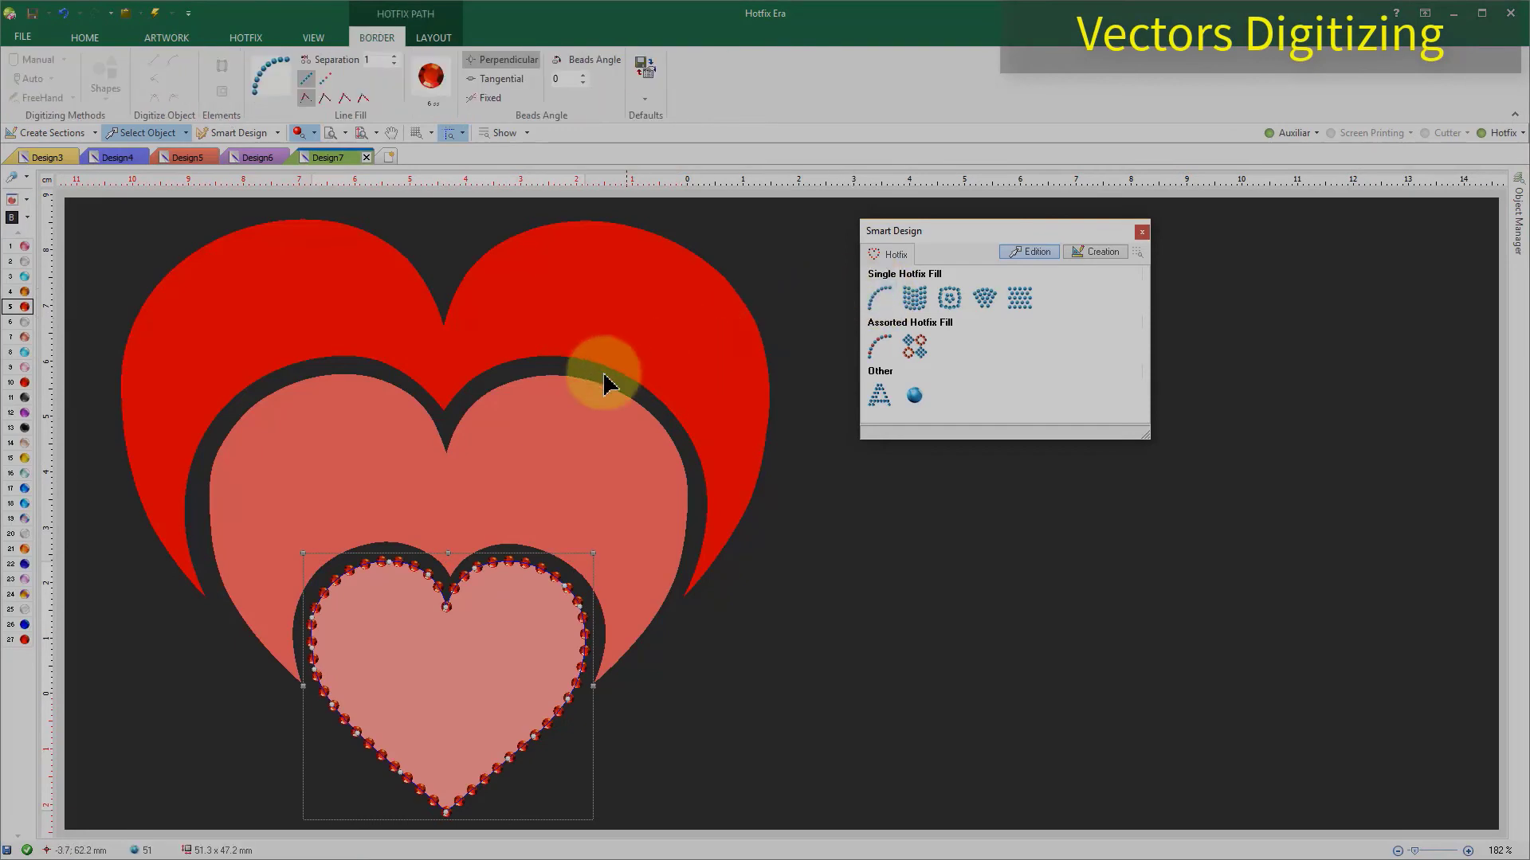
pyautogui.click(468, 502)
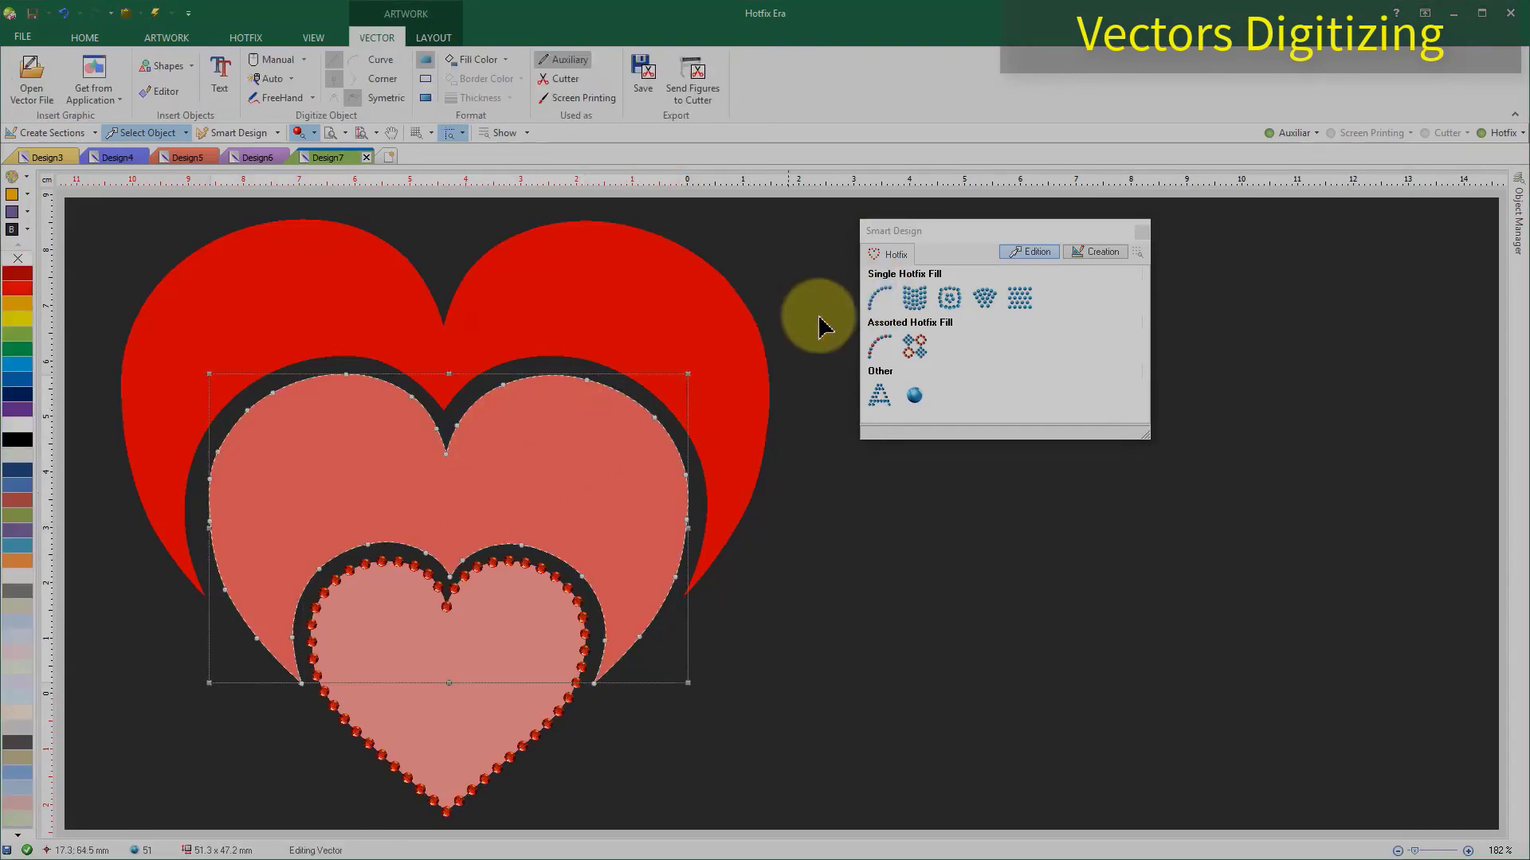
pyautogui.click(880, 299)
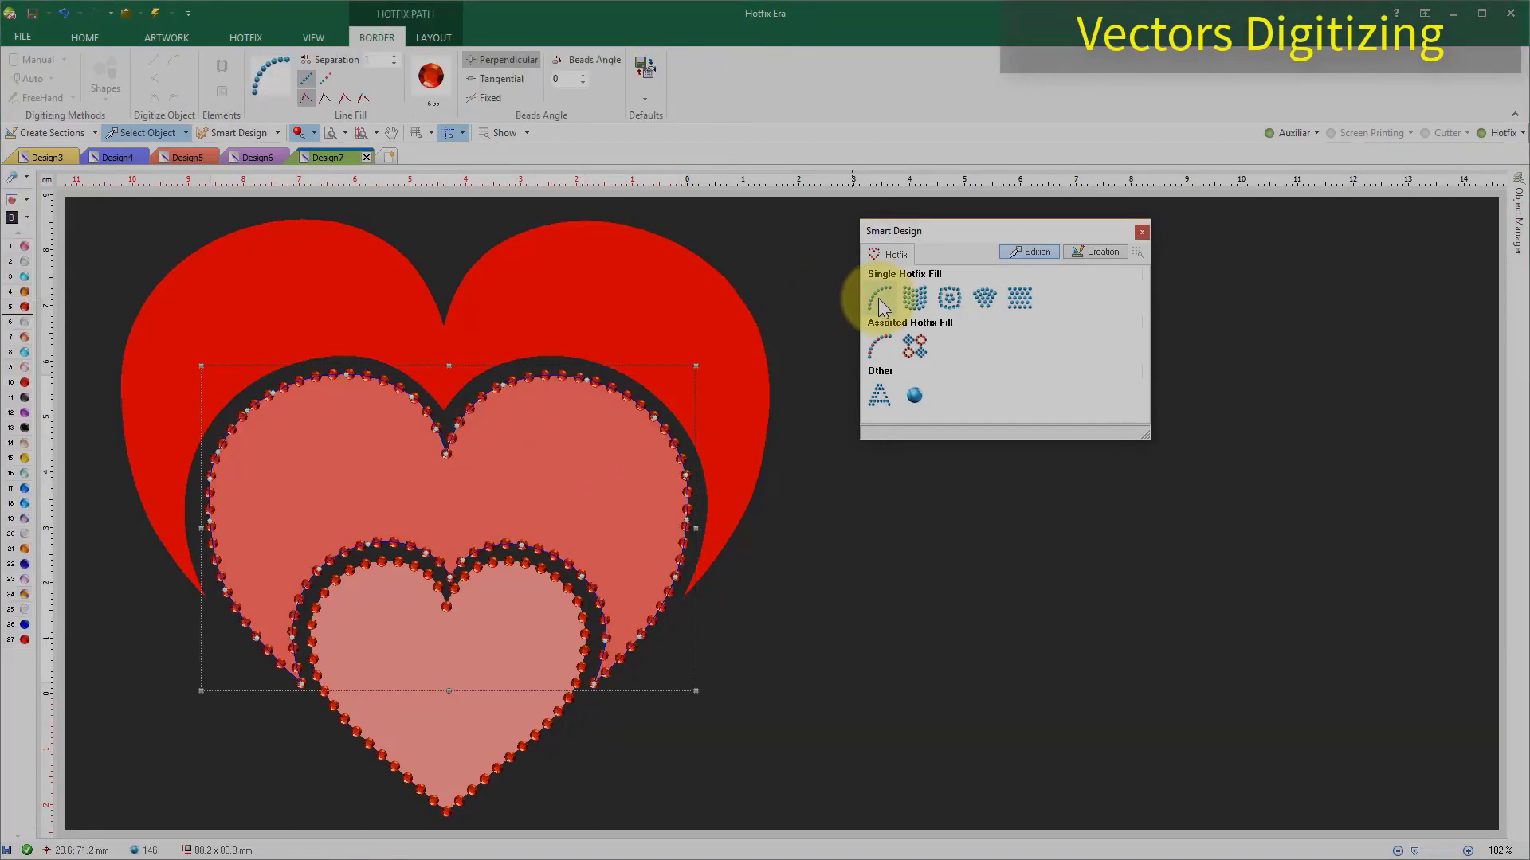
# Convert the largest heart vector into a hotfix area with Radial Fill, and apply the adjacent single hotfix fill style.
pyautogui.click(504, 321)
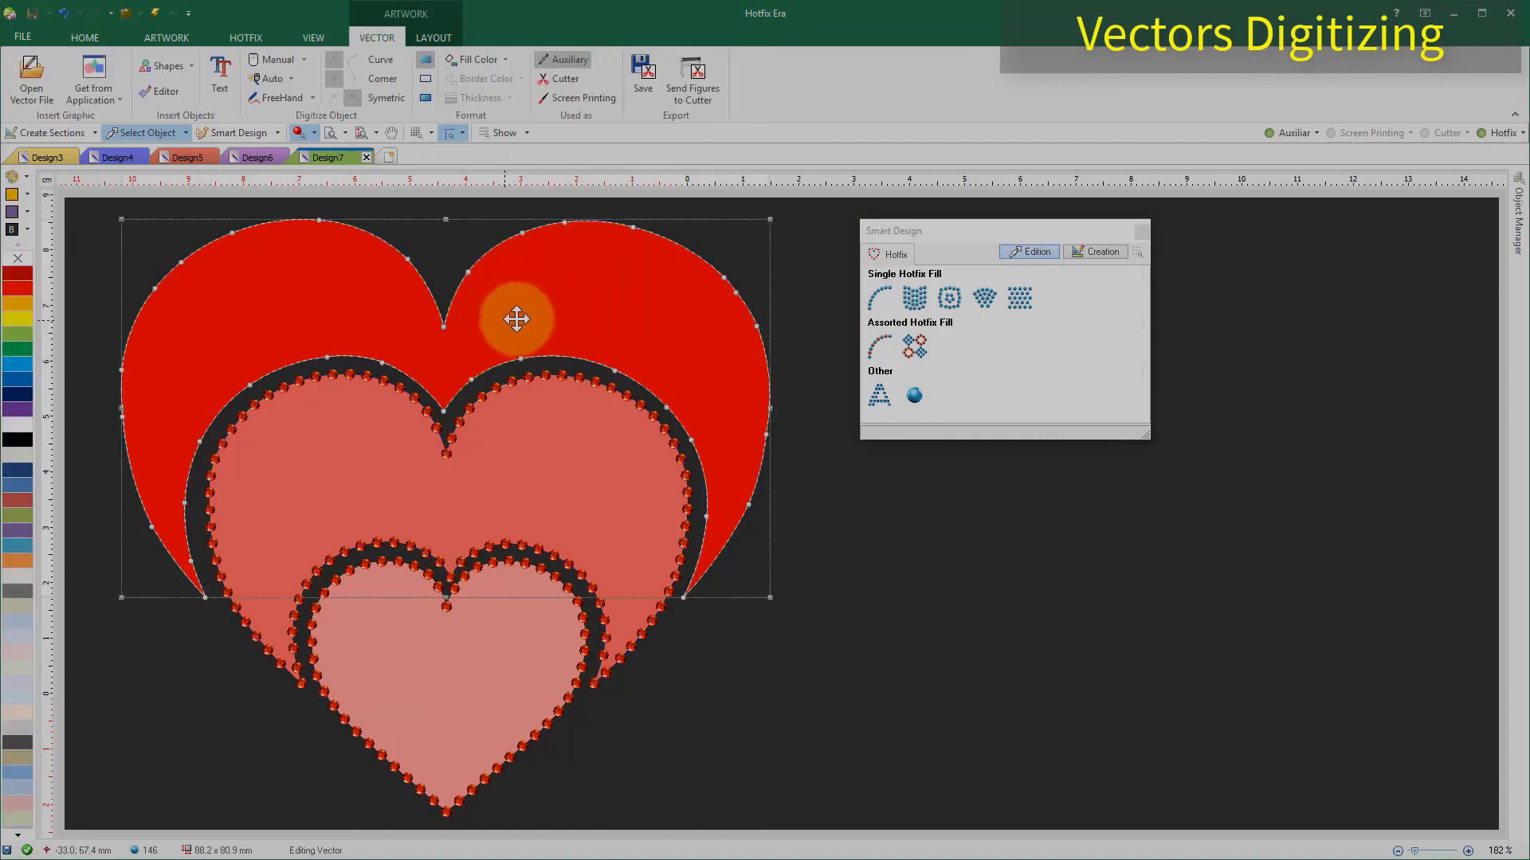
pyautogui.click(915, 298)
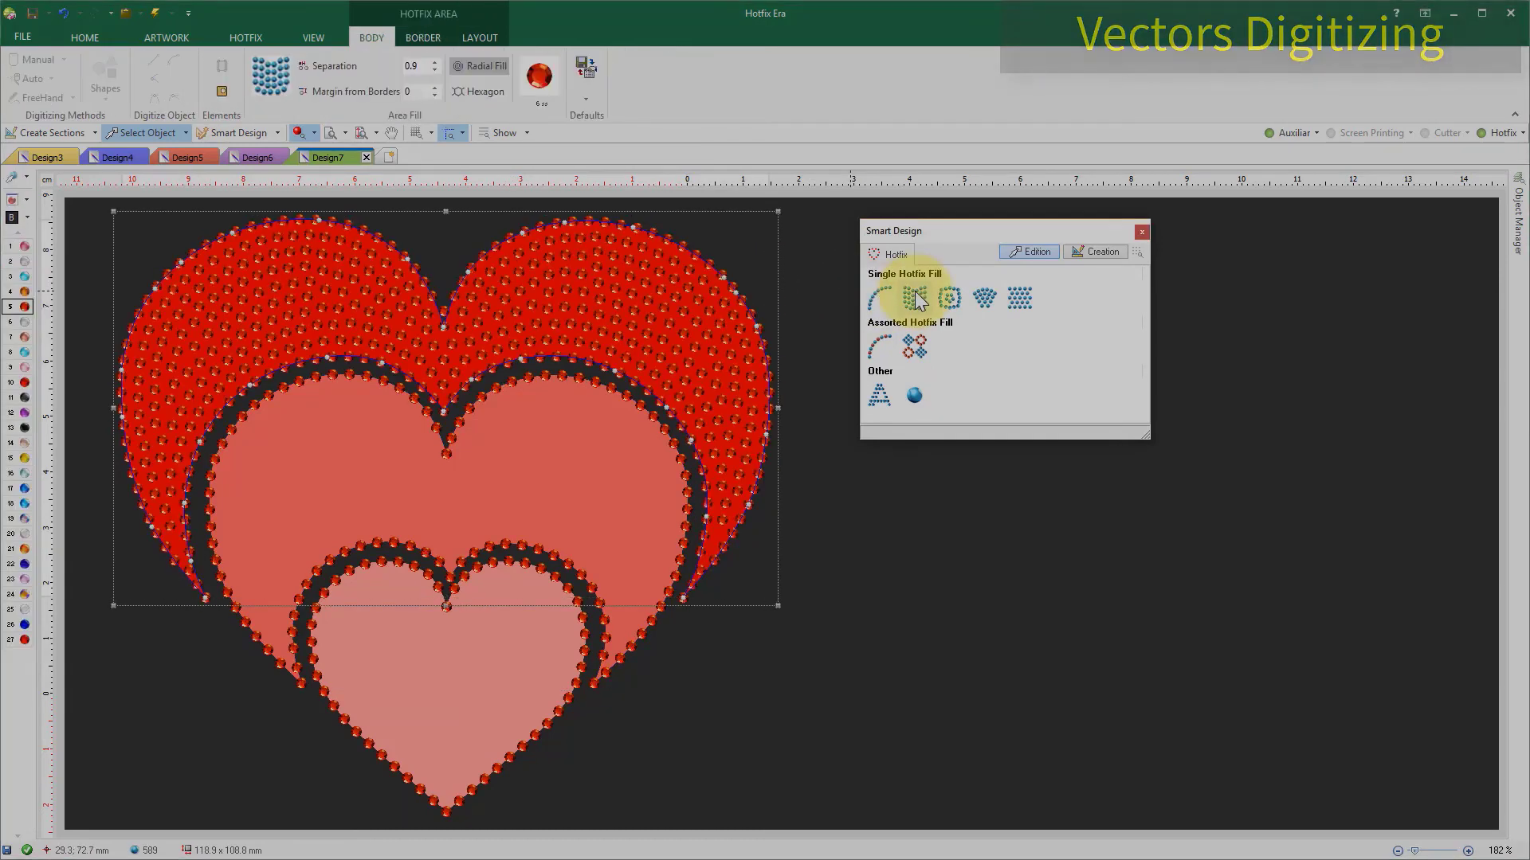
pyautogui.click(950, 298)
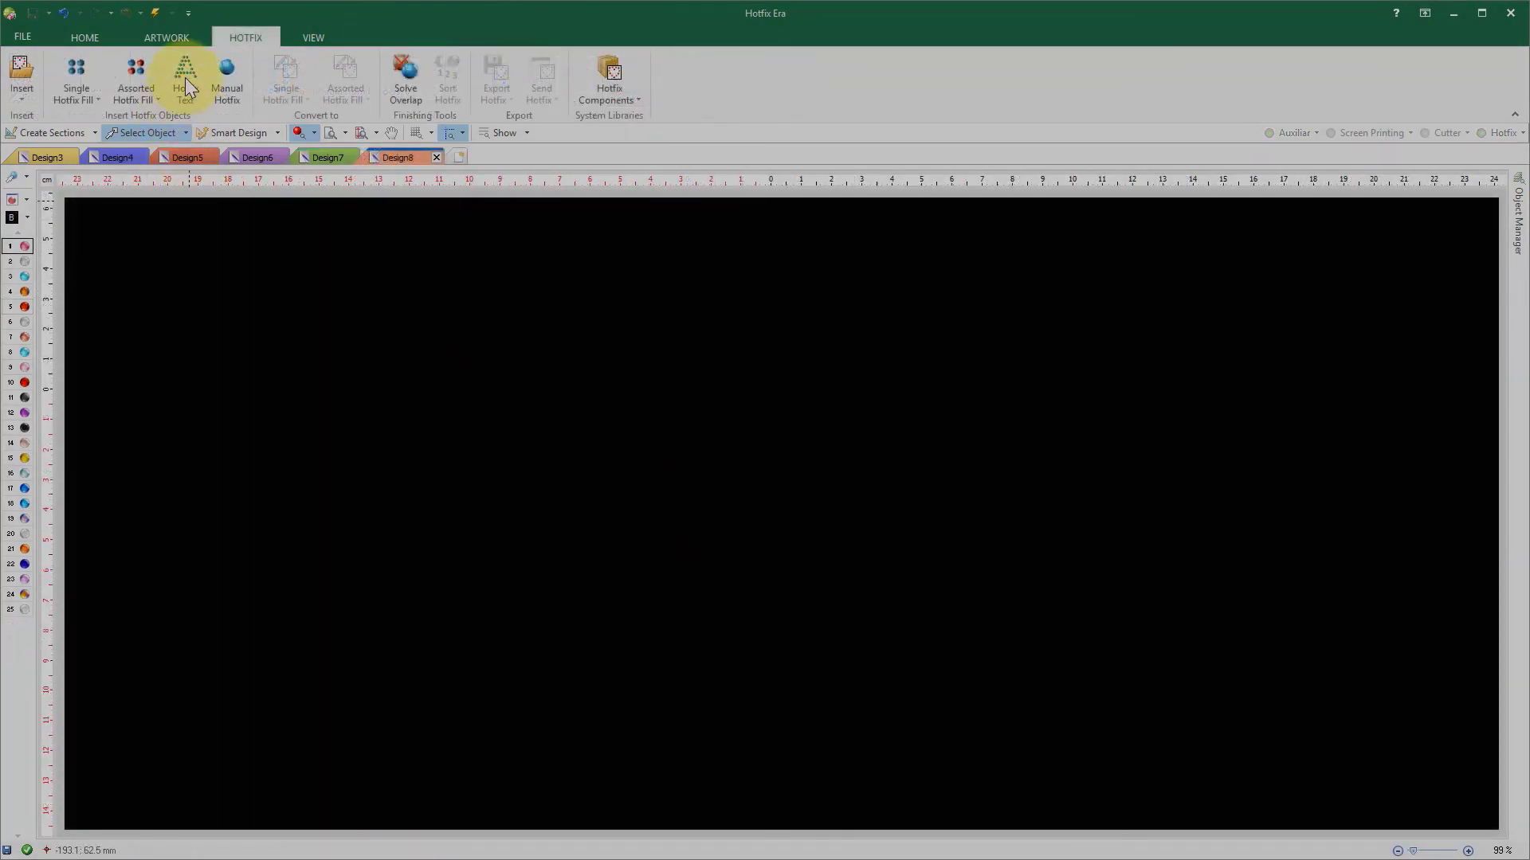
# Create the hotfix text "My name is" in Design8 using the digitized Curlz font.
pyautogui.click(184, 78)
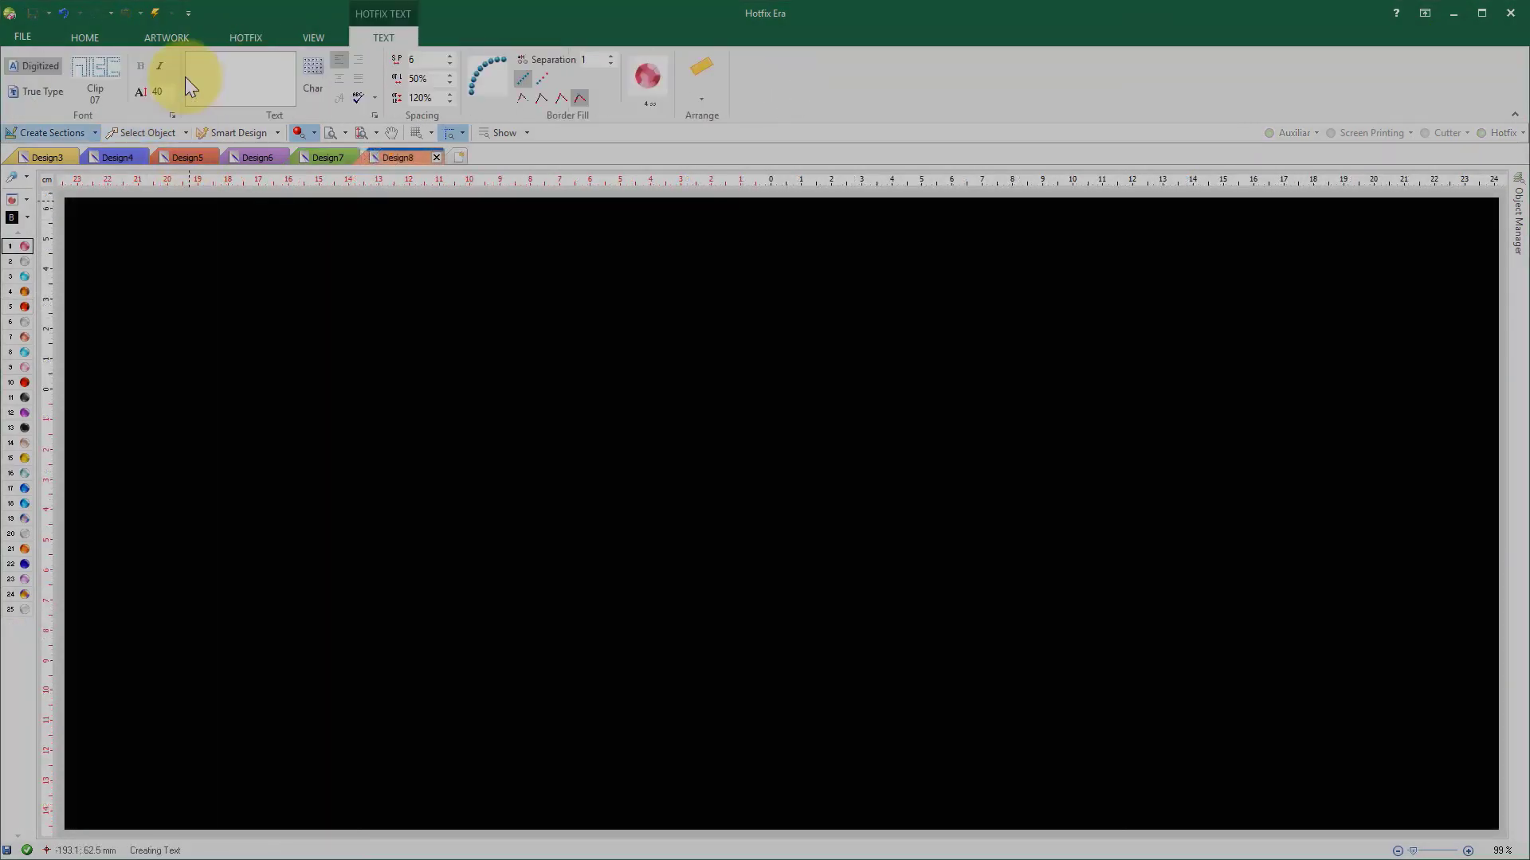
pyautogui.click(97, 72)
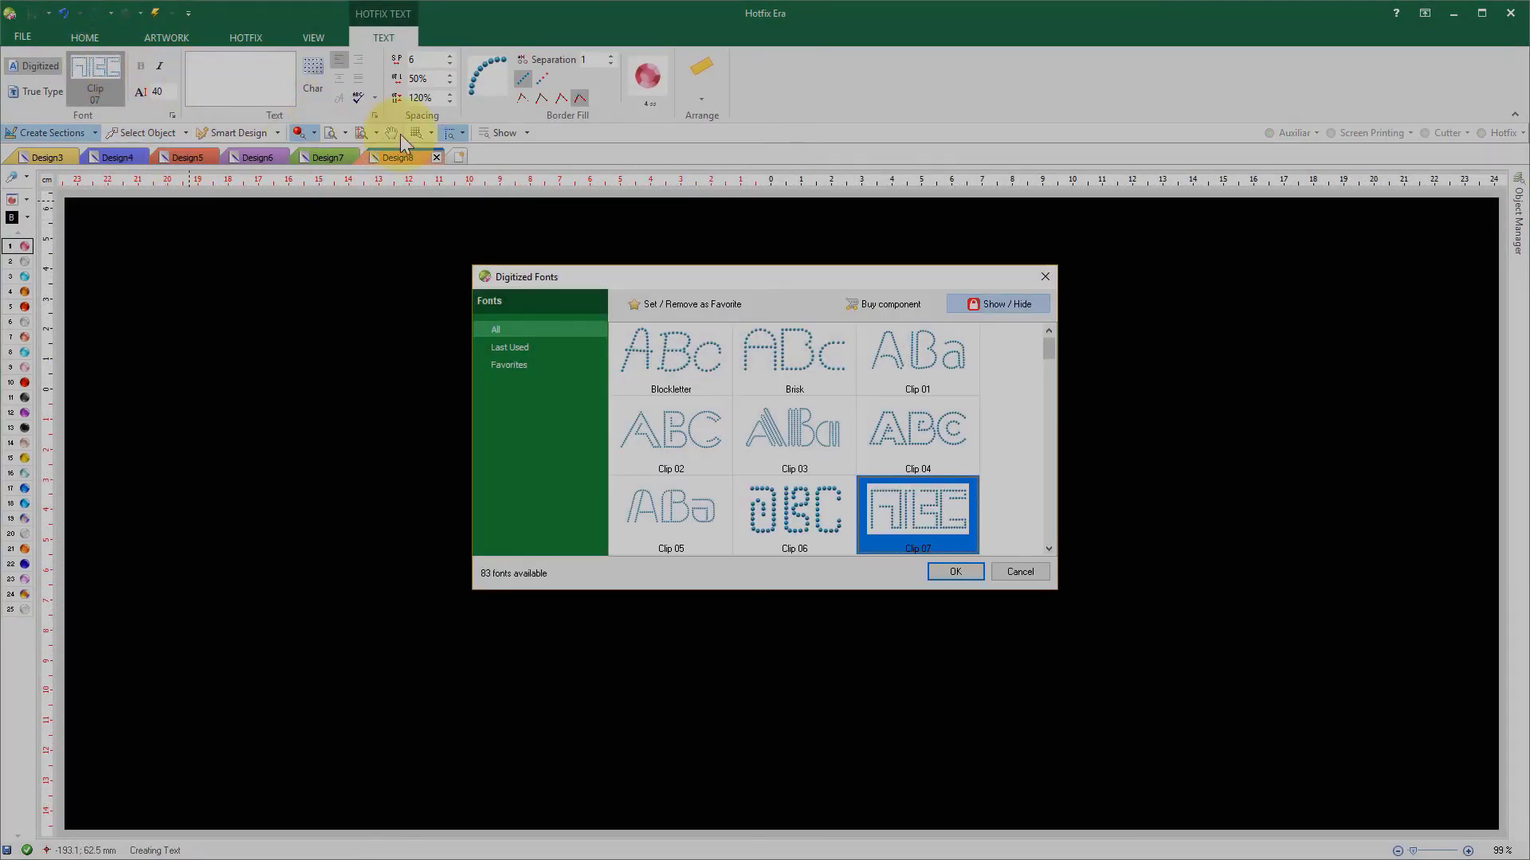
pyautogui.scroll(-3, 1047, 464)
pyautogui.click(937, 384)
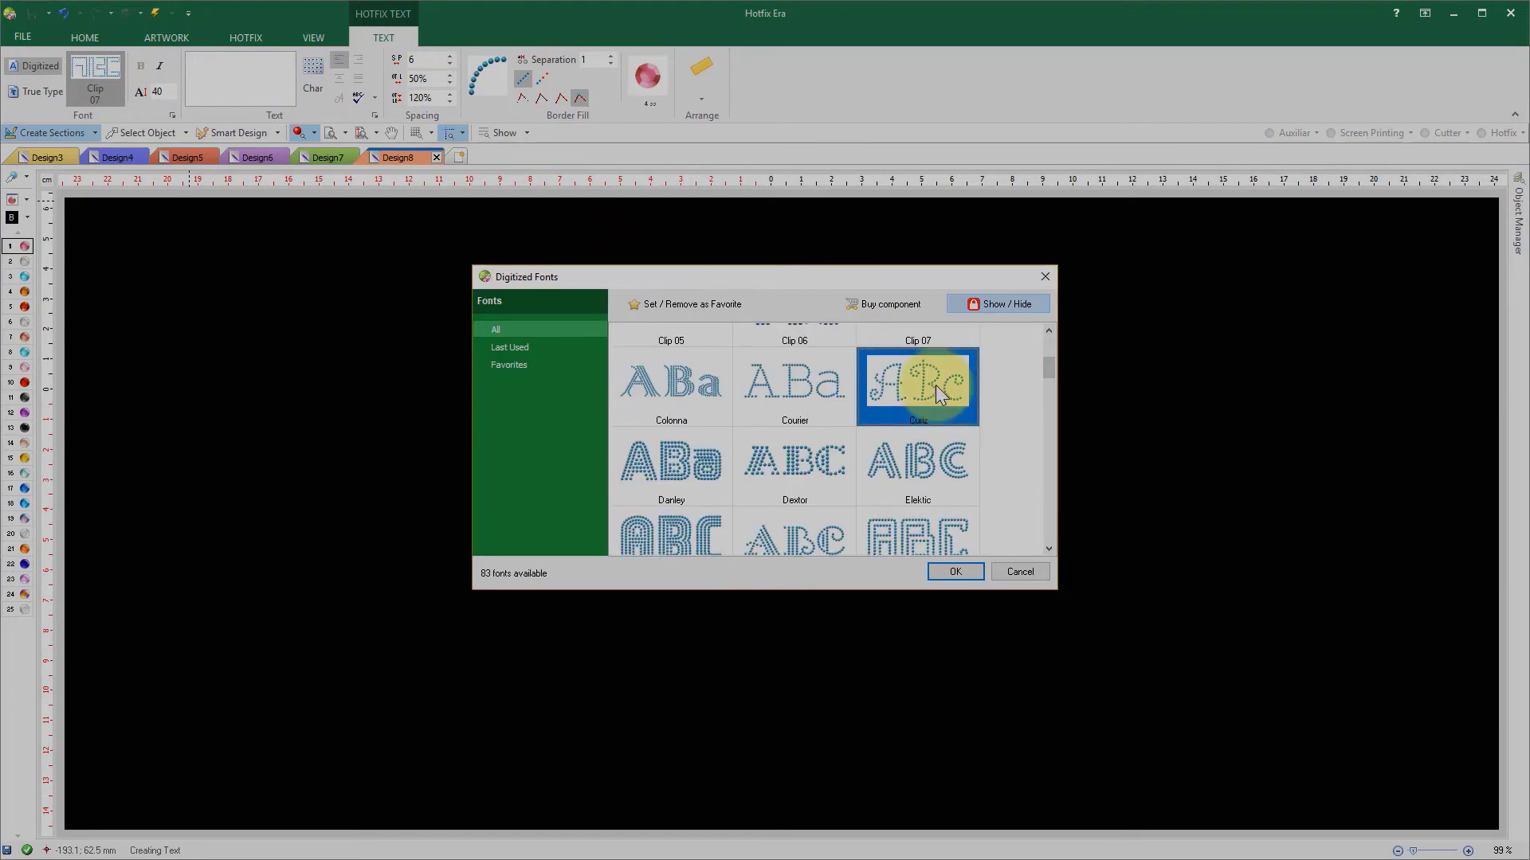
pyautogui.click(956, 570)
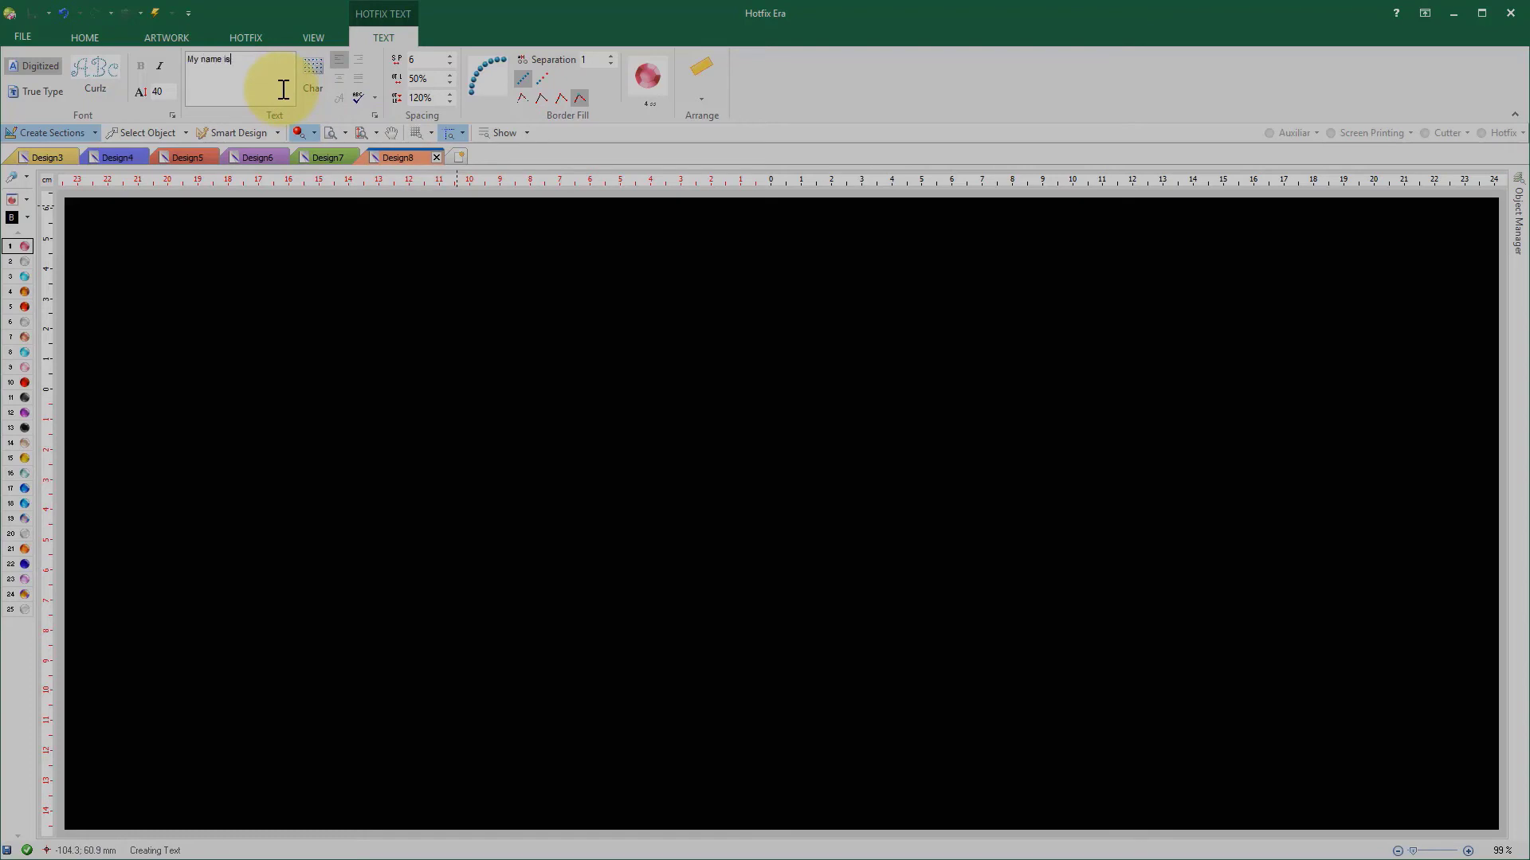
pyautogui.press('Return')
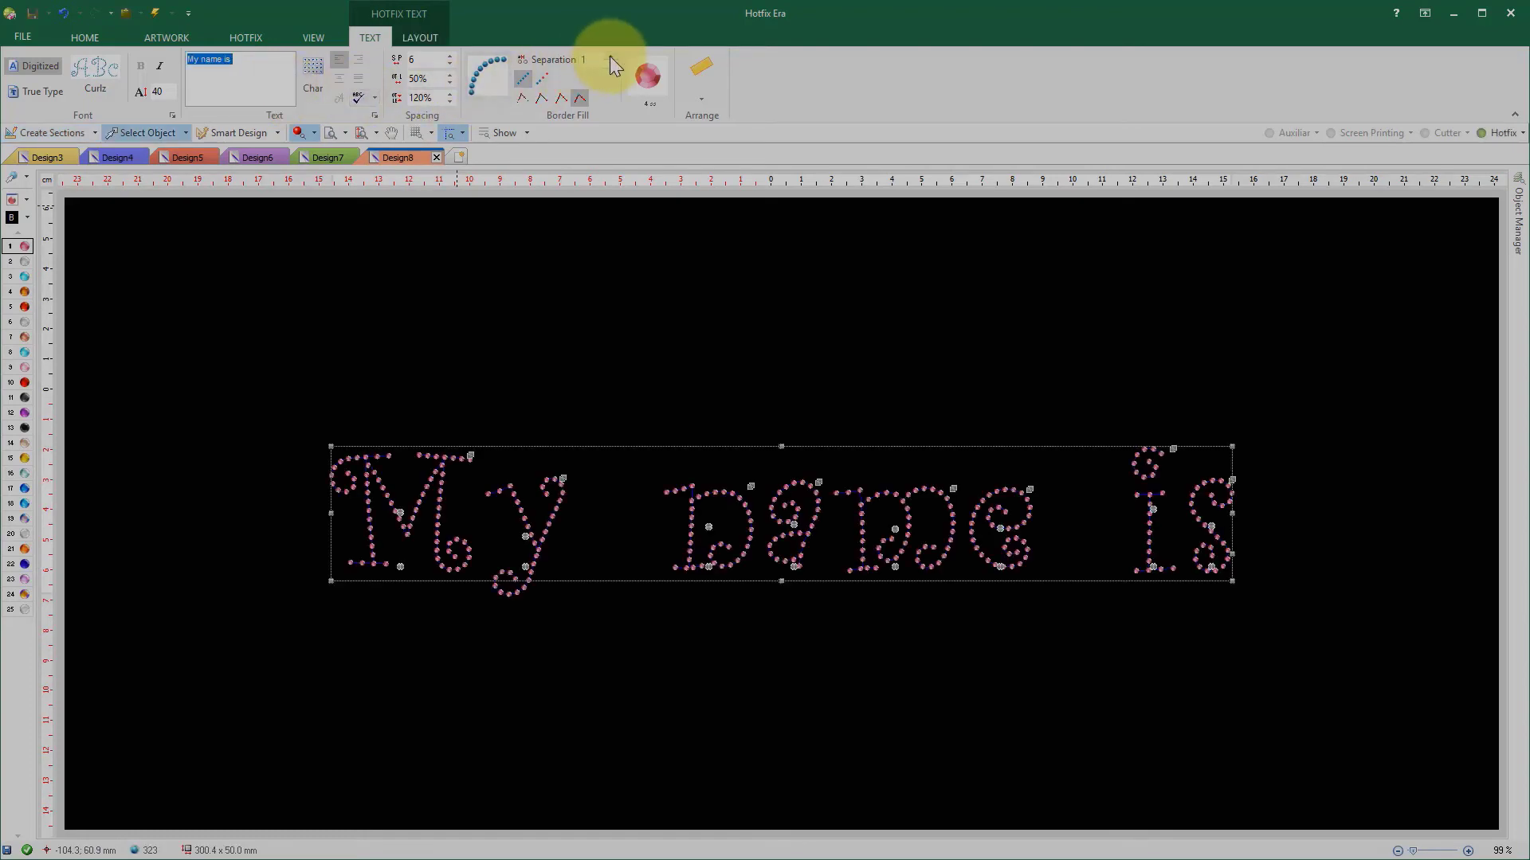
# Set the border separation of the "My name is" text to 0.6 and move the text to the upper part of the design.
pyautogui.click(611, 64)
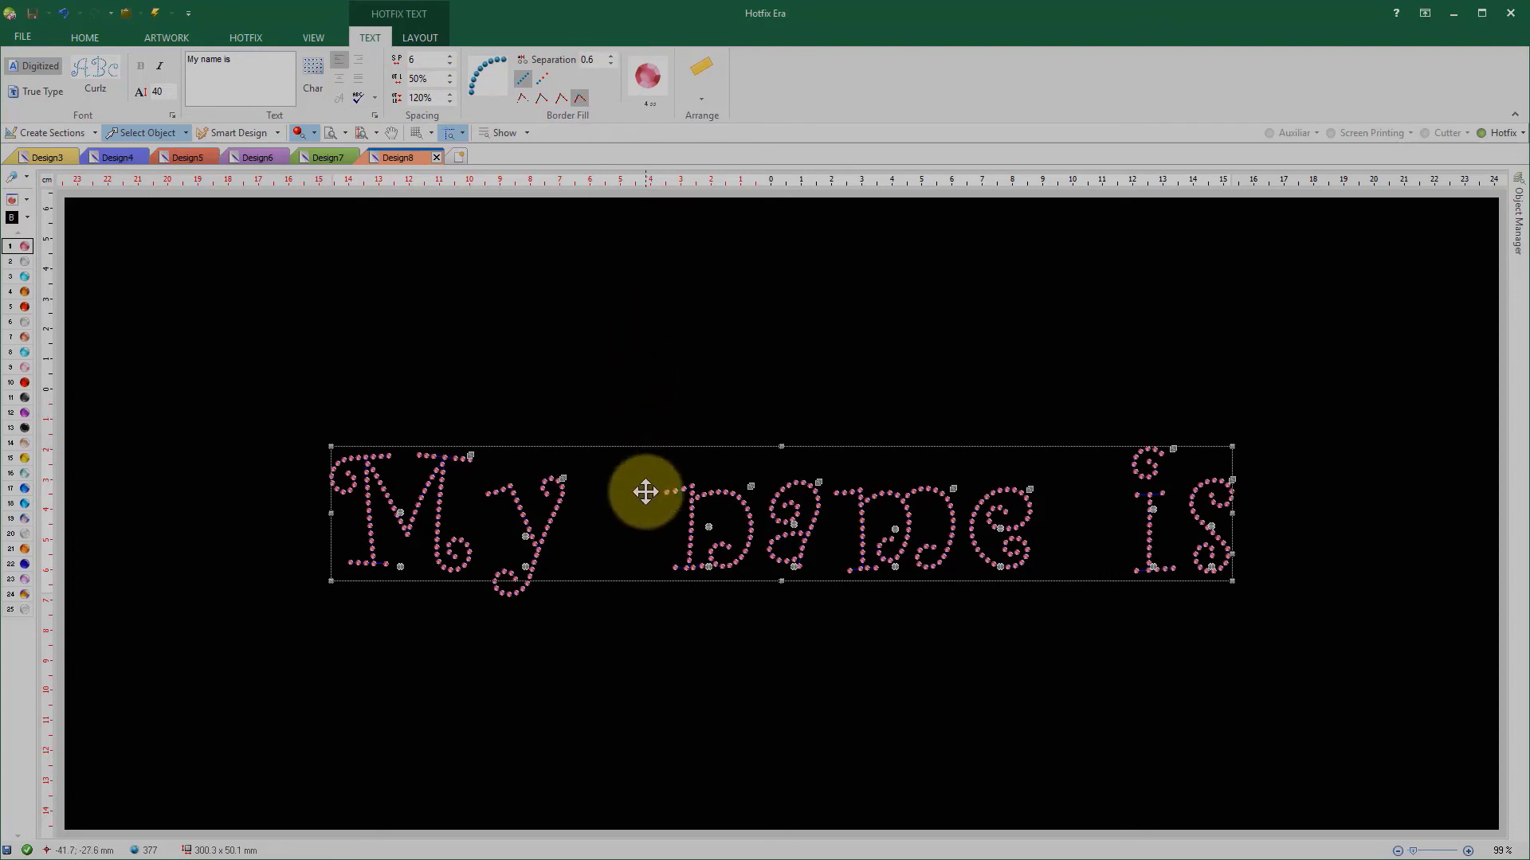
pyautogui.moveTo(646, 492); pyautogui.dragTo(637, 319)
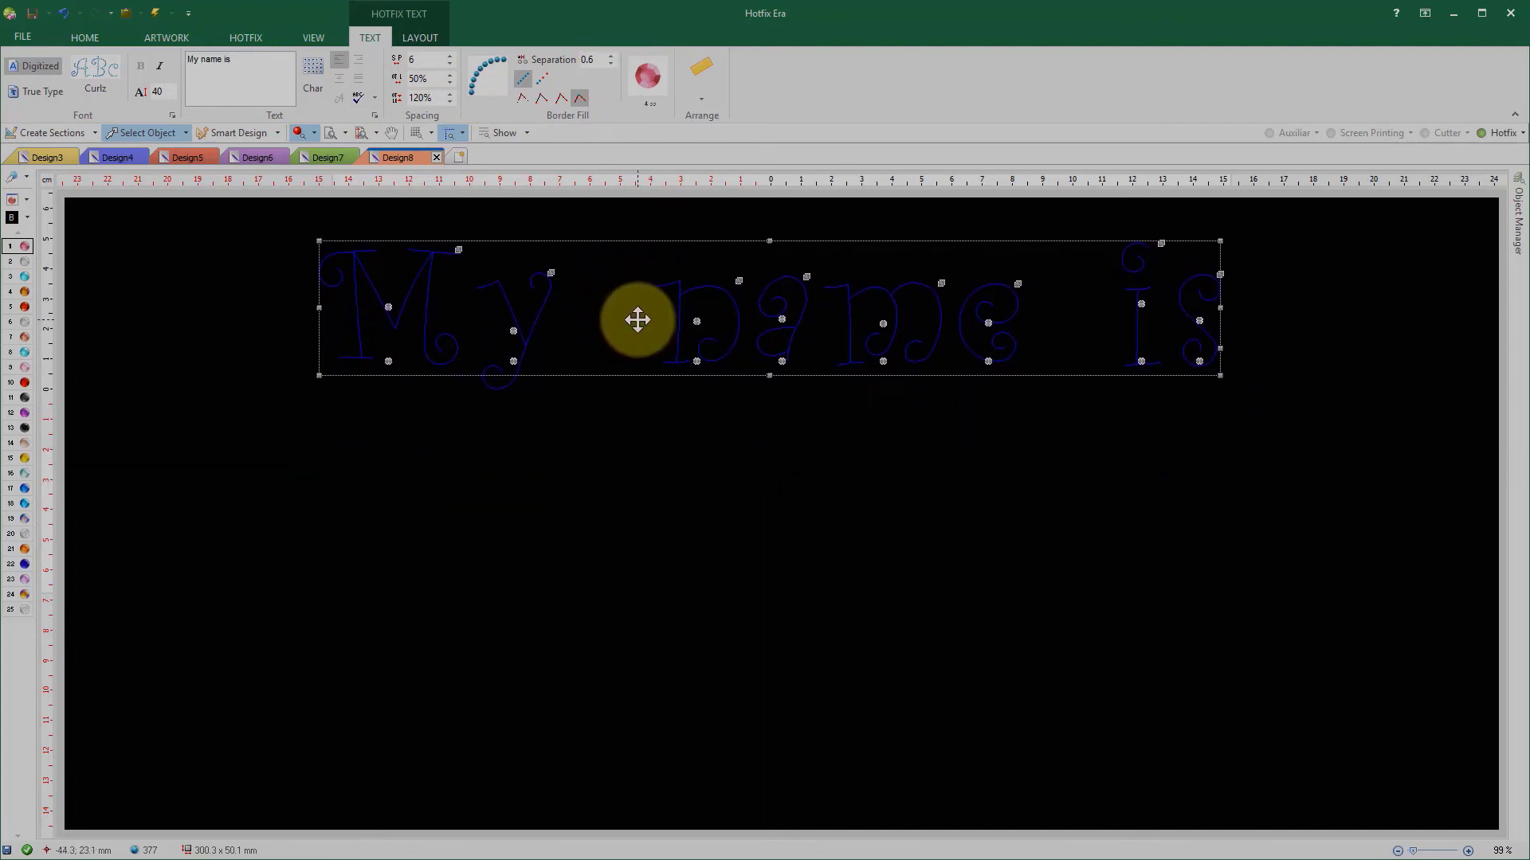
# Create the hotfix text "HOTFIX ERA" below "My name is" using the digitized Dextor font and bead colour 3.
pyautogui.click(188, 74)
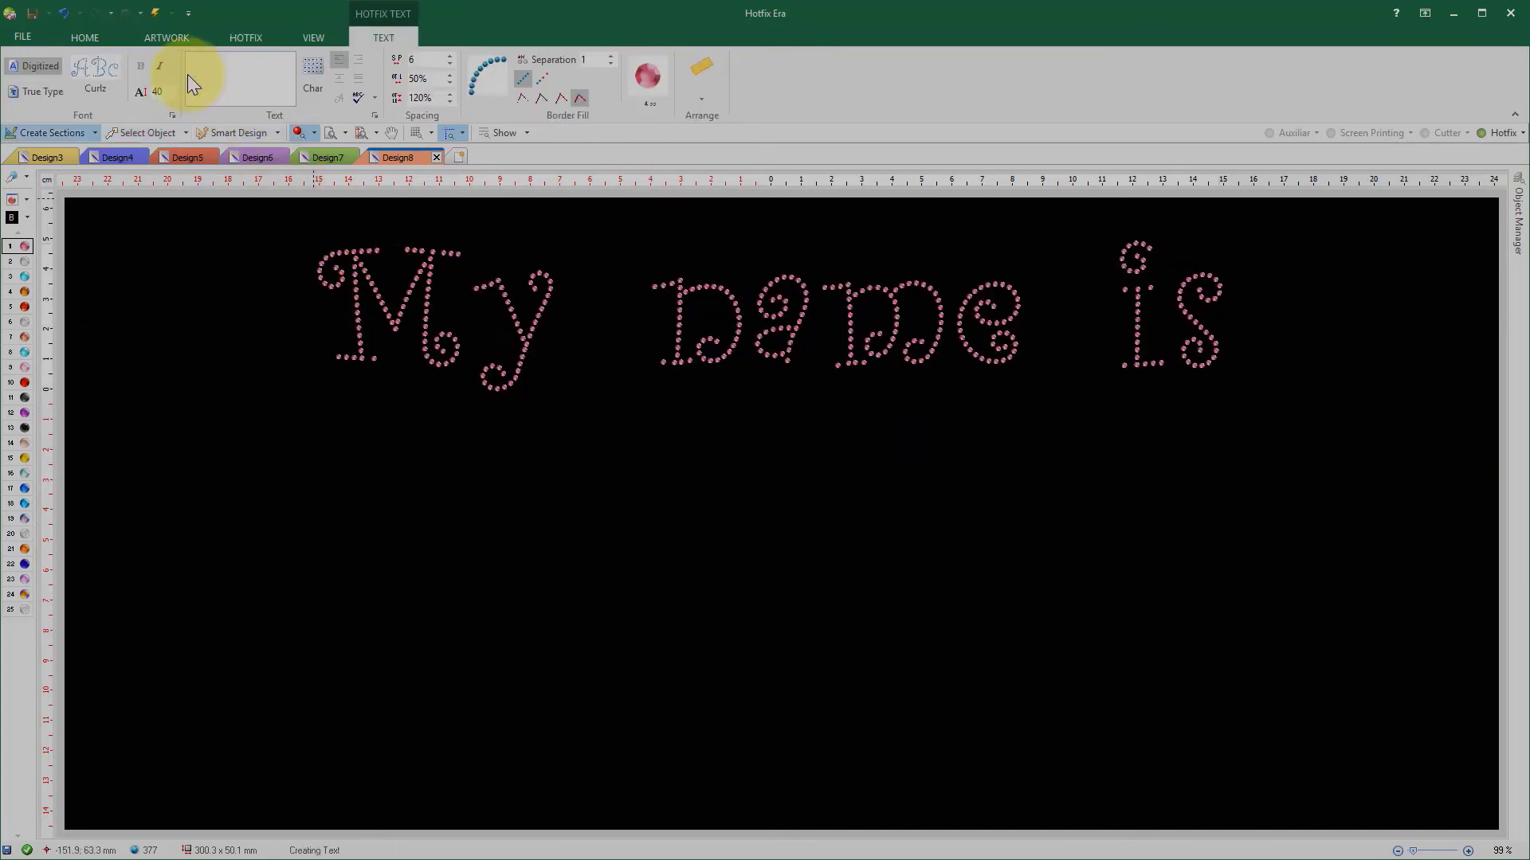
pyautogui.click(99, 69)
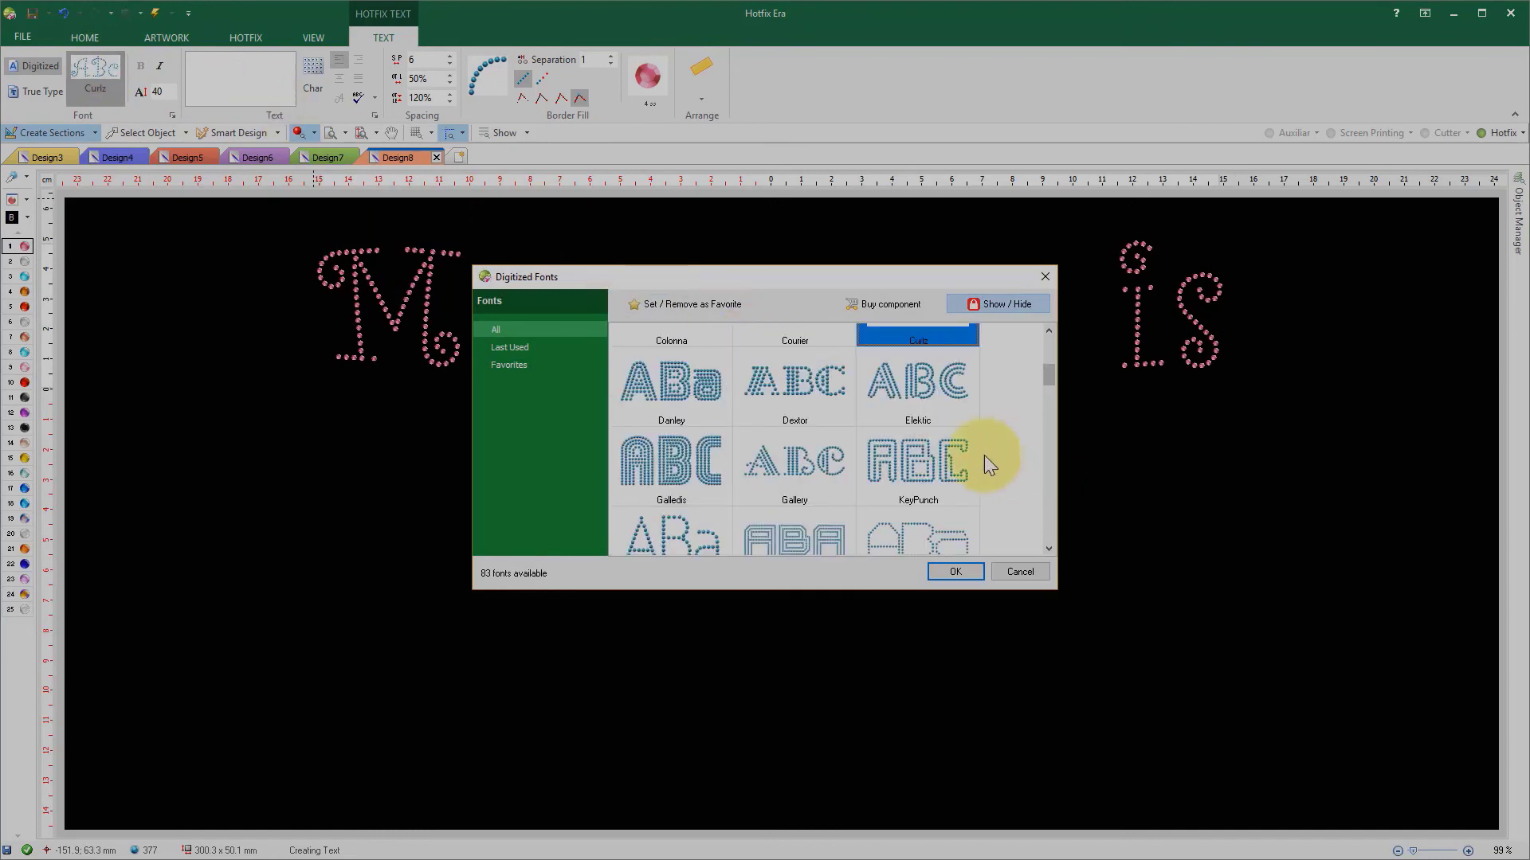
pyautogui.doubleClick(812, 399)
pyautogui.press('Return')
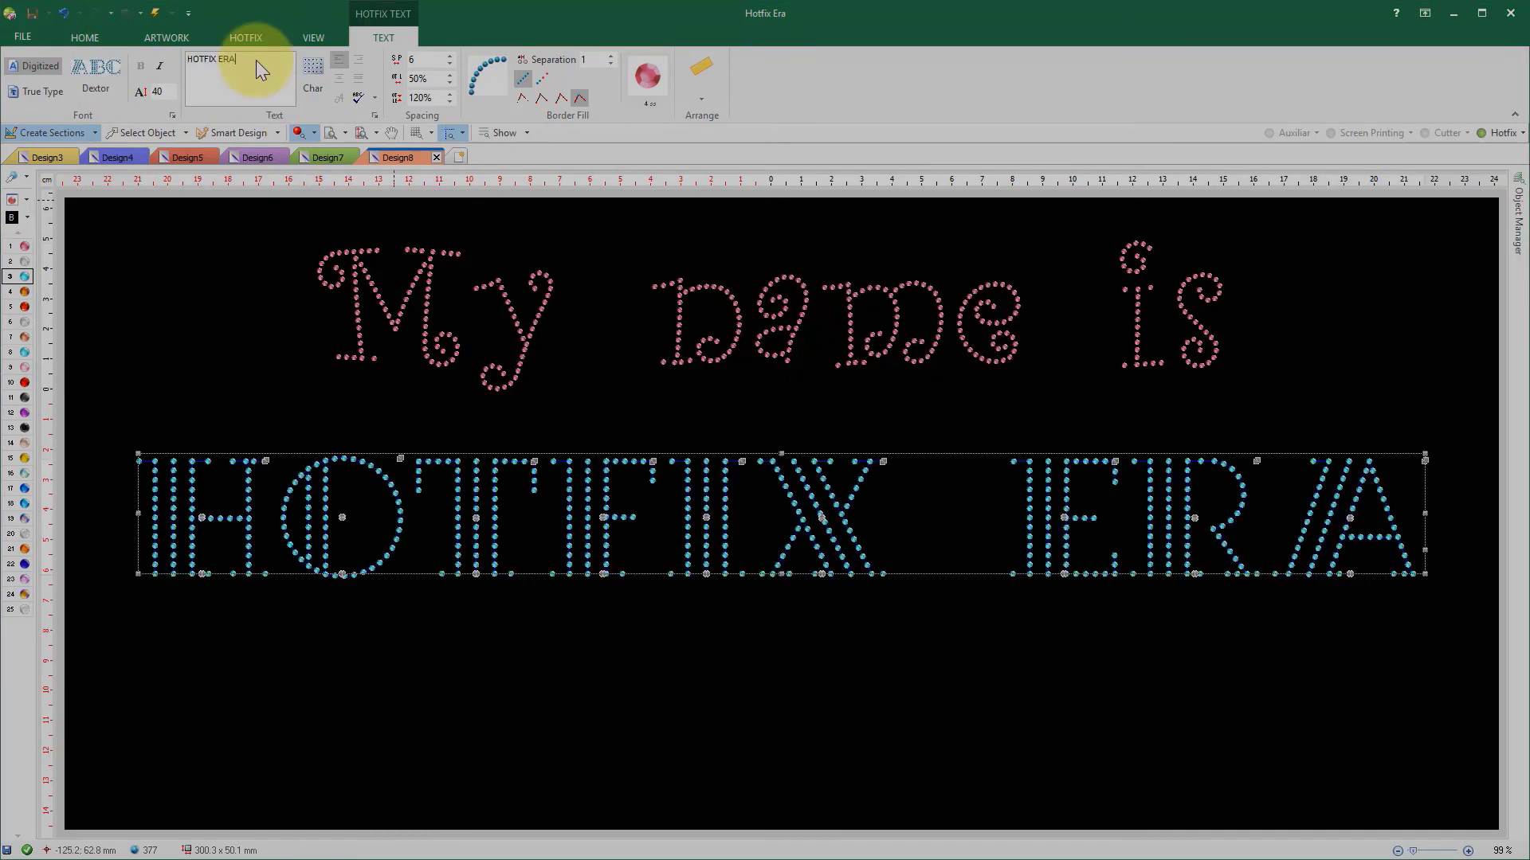
# Arrange the "HOTFIX ERA" text on a curve, bend its middle downward, and move it up closer to "My name is".
pyautogui.click(695, 98)
pyautogui.click(983, 152)
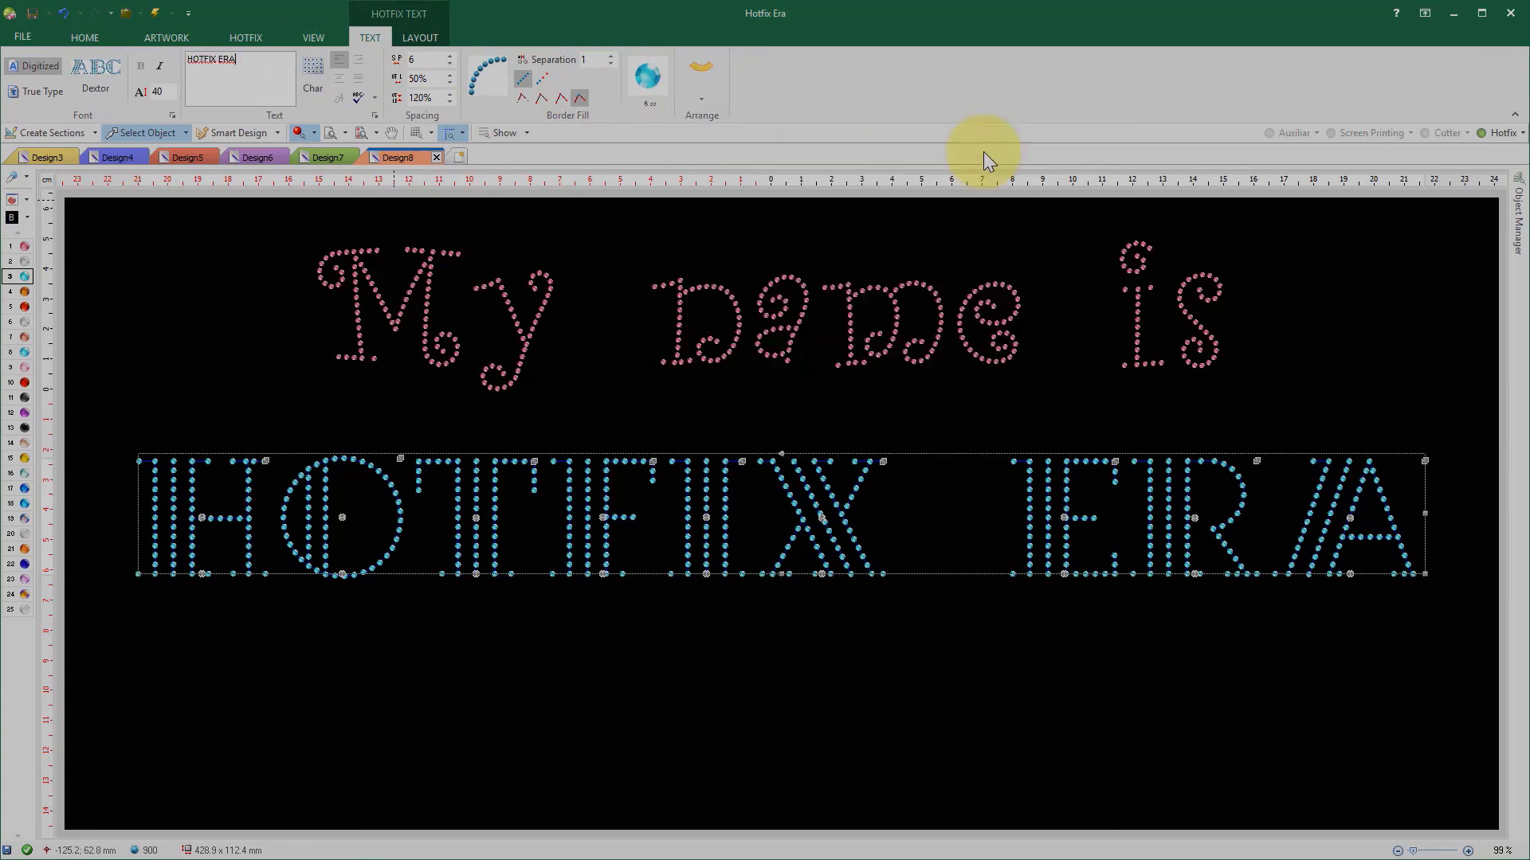
pyautogui.moveTo(781, 454); pyautogui.dragTo(782, 656)
pyautogui.moveTo(755, 713); pyautogui.dragTo(775, 575)
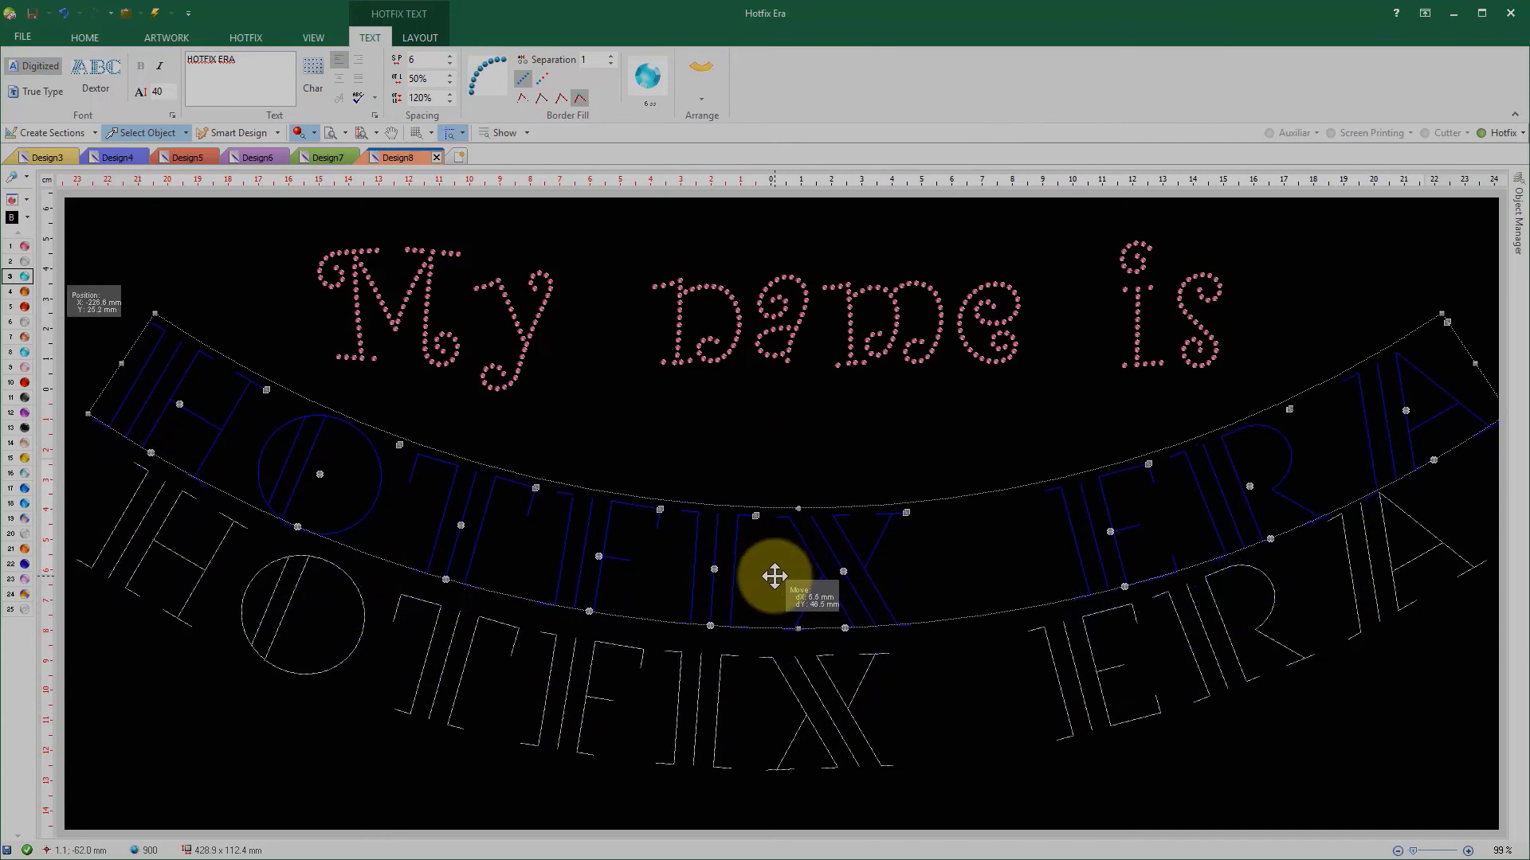
pyautogui.click(829, 741)
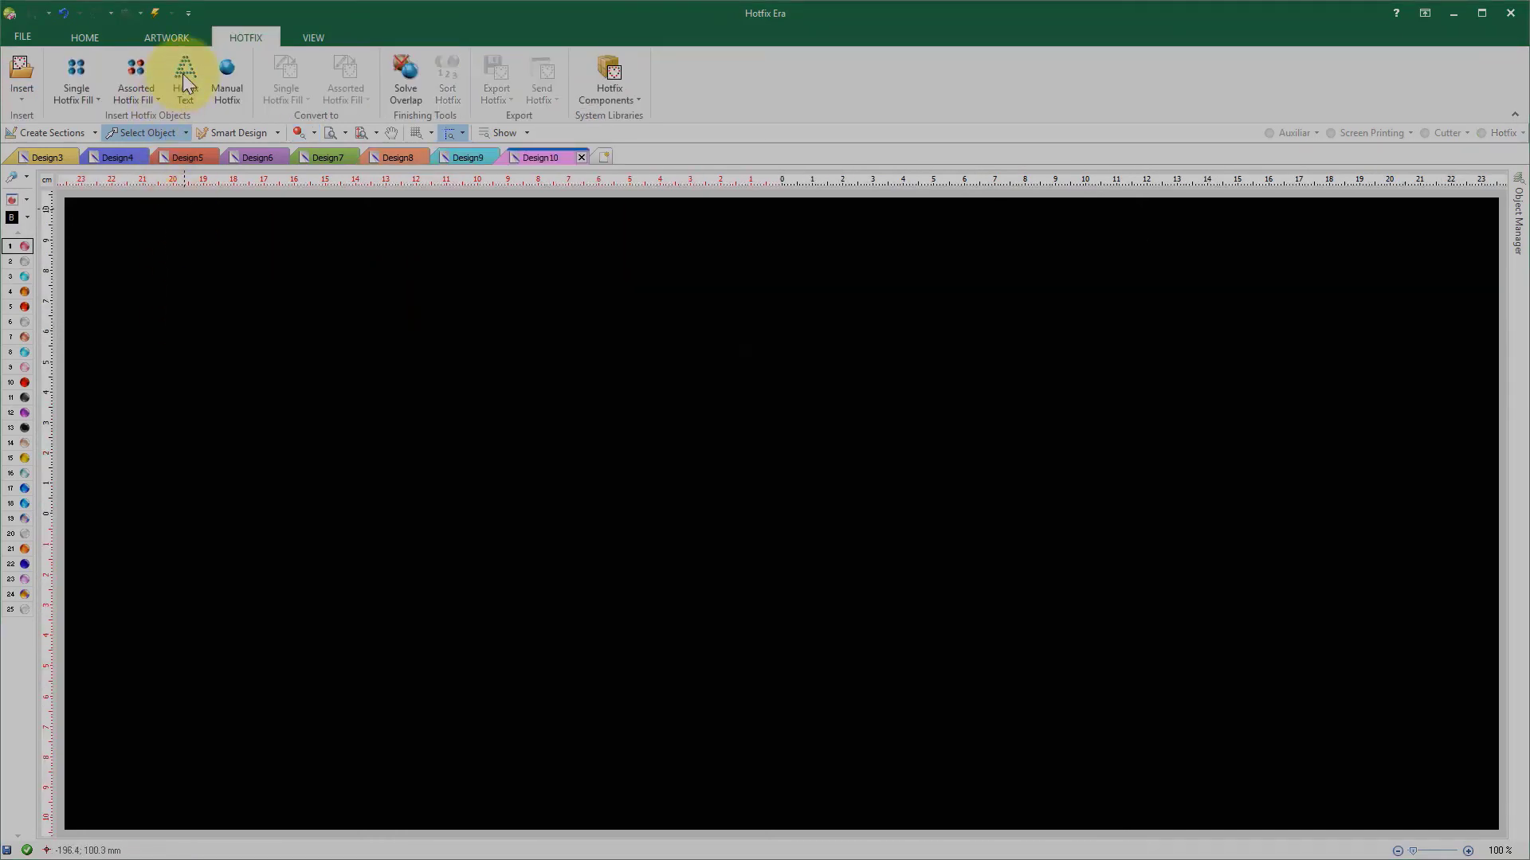
# Create the hotfix text "TrueType" in the empty Design10 using the TrueType font Bernard MT Condensed.
pyautogui.click(184, 76)
pyautogui.click(92, 69)
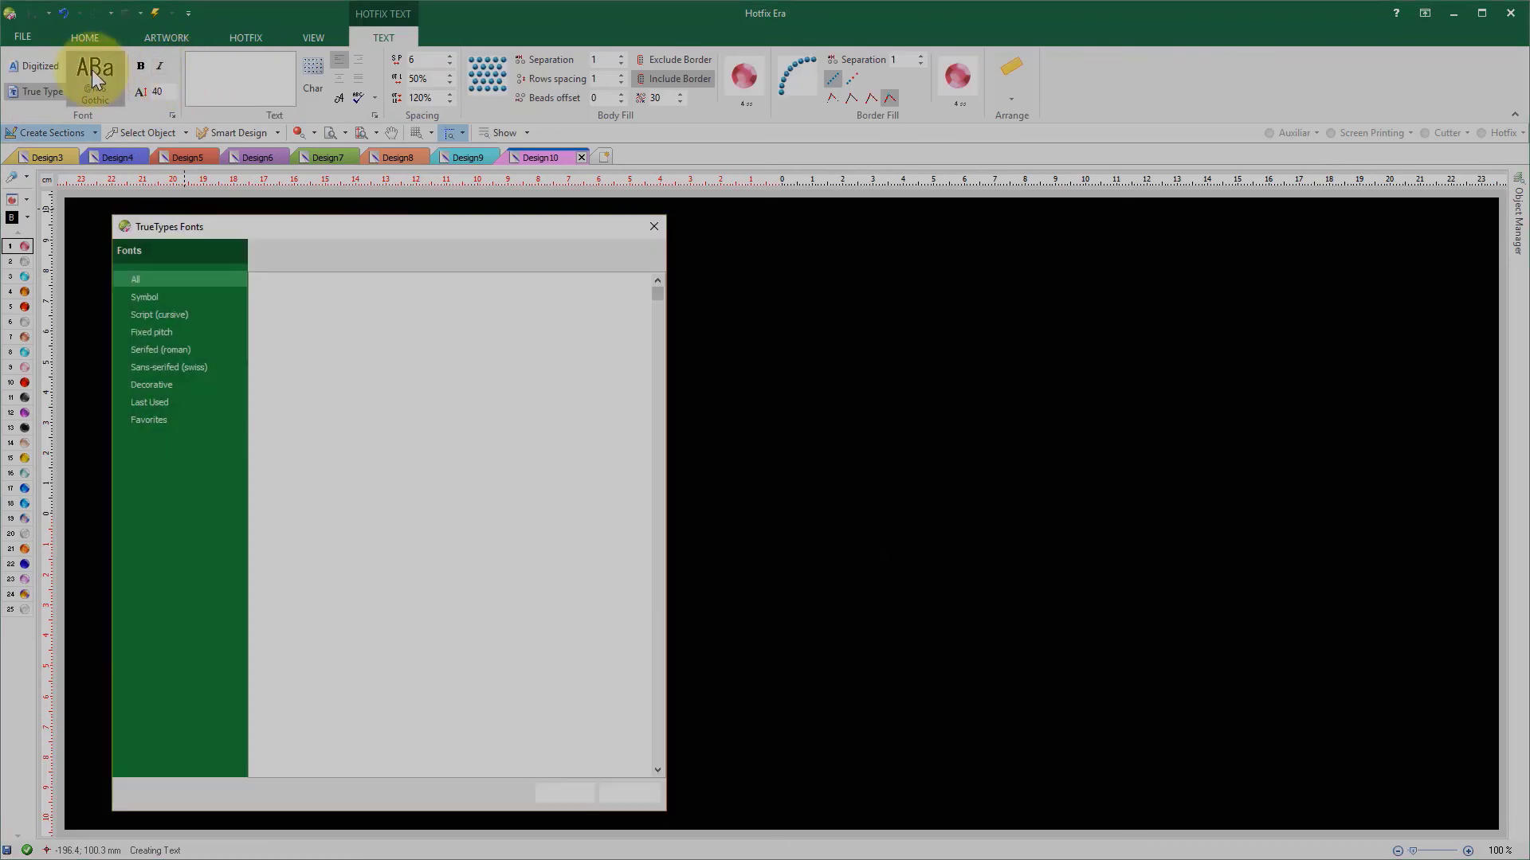
pyautogui.scroll(-15, 658, 662)
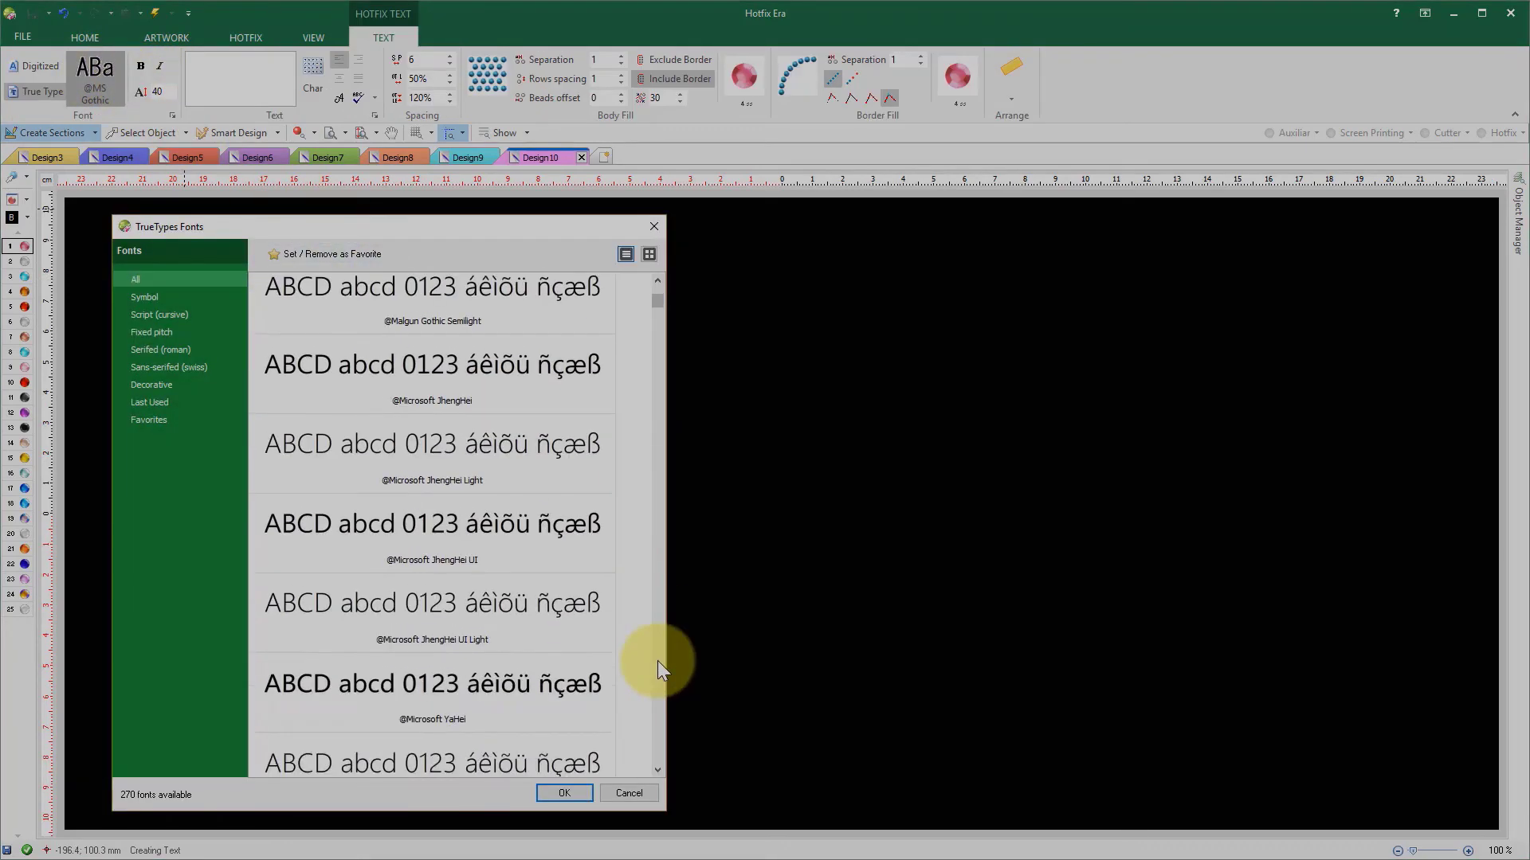
pyautogui.click(510, 587)
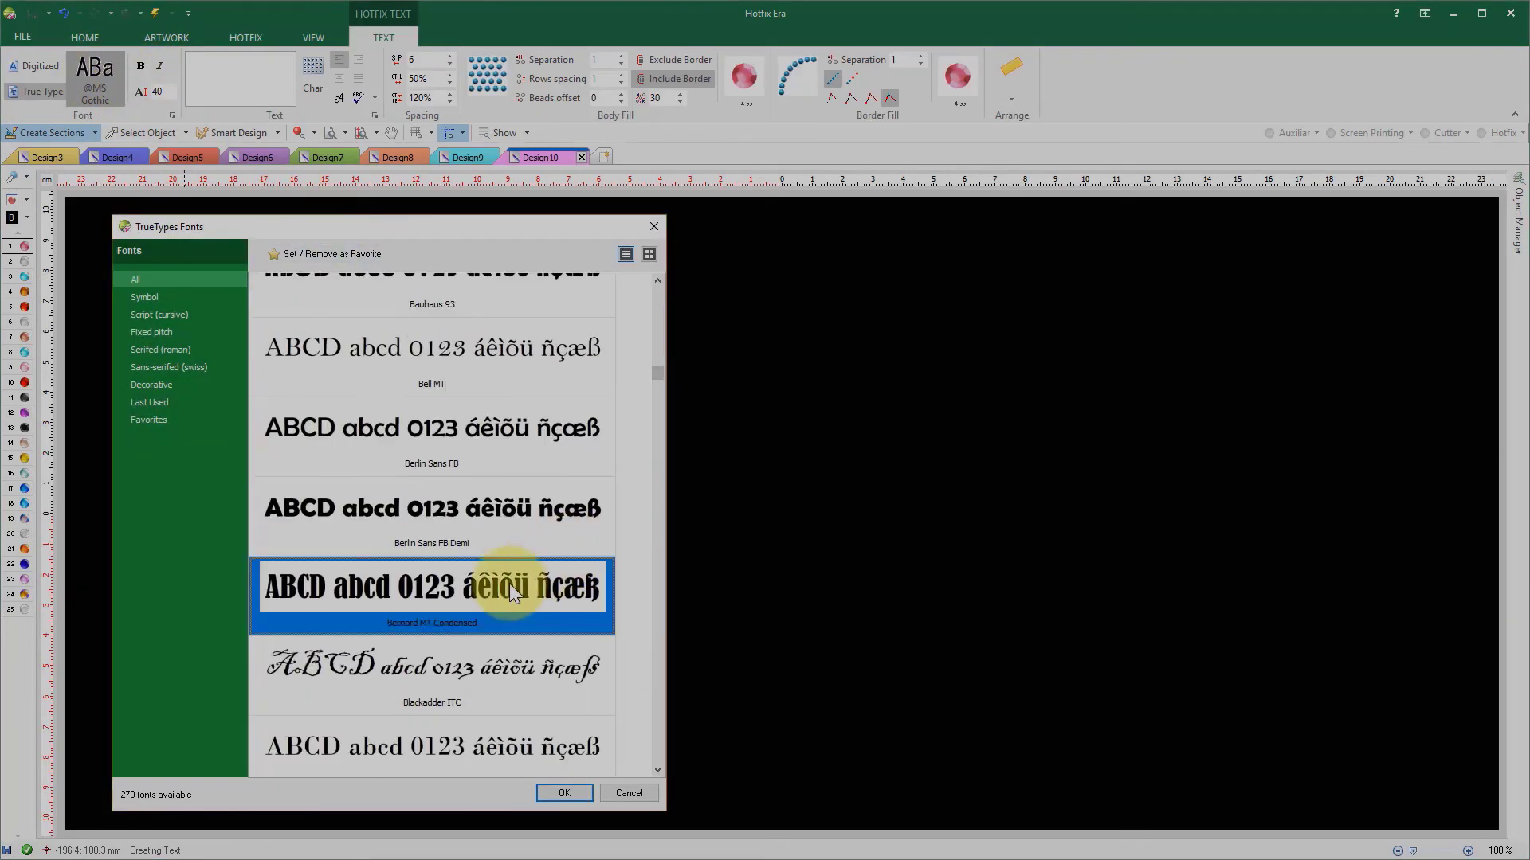
pyautogui.click(565, 794)
pyautogui.click(202, 86)
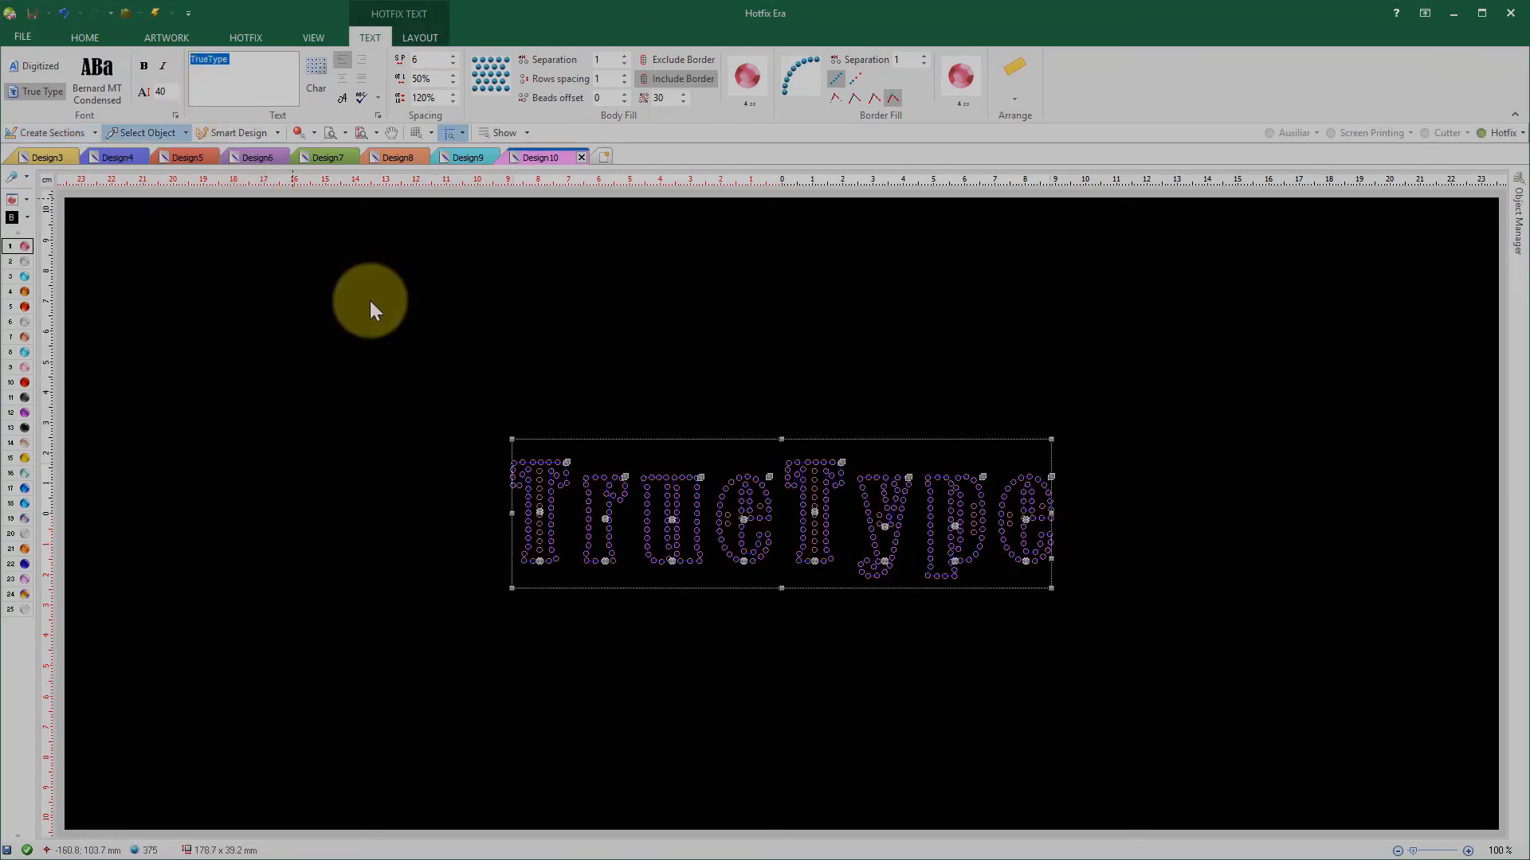
# Enlarge the "TrueType" text to about 311 x 67 mm and change its border beads to the clear colour.
pyautogui.moveTo(512, 439); pyautogui.dragTo(121, 238)
pyautogui.click(192, 371)
pyautogui.click(957, 84)
pyautogui.click(1068, 150)
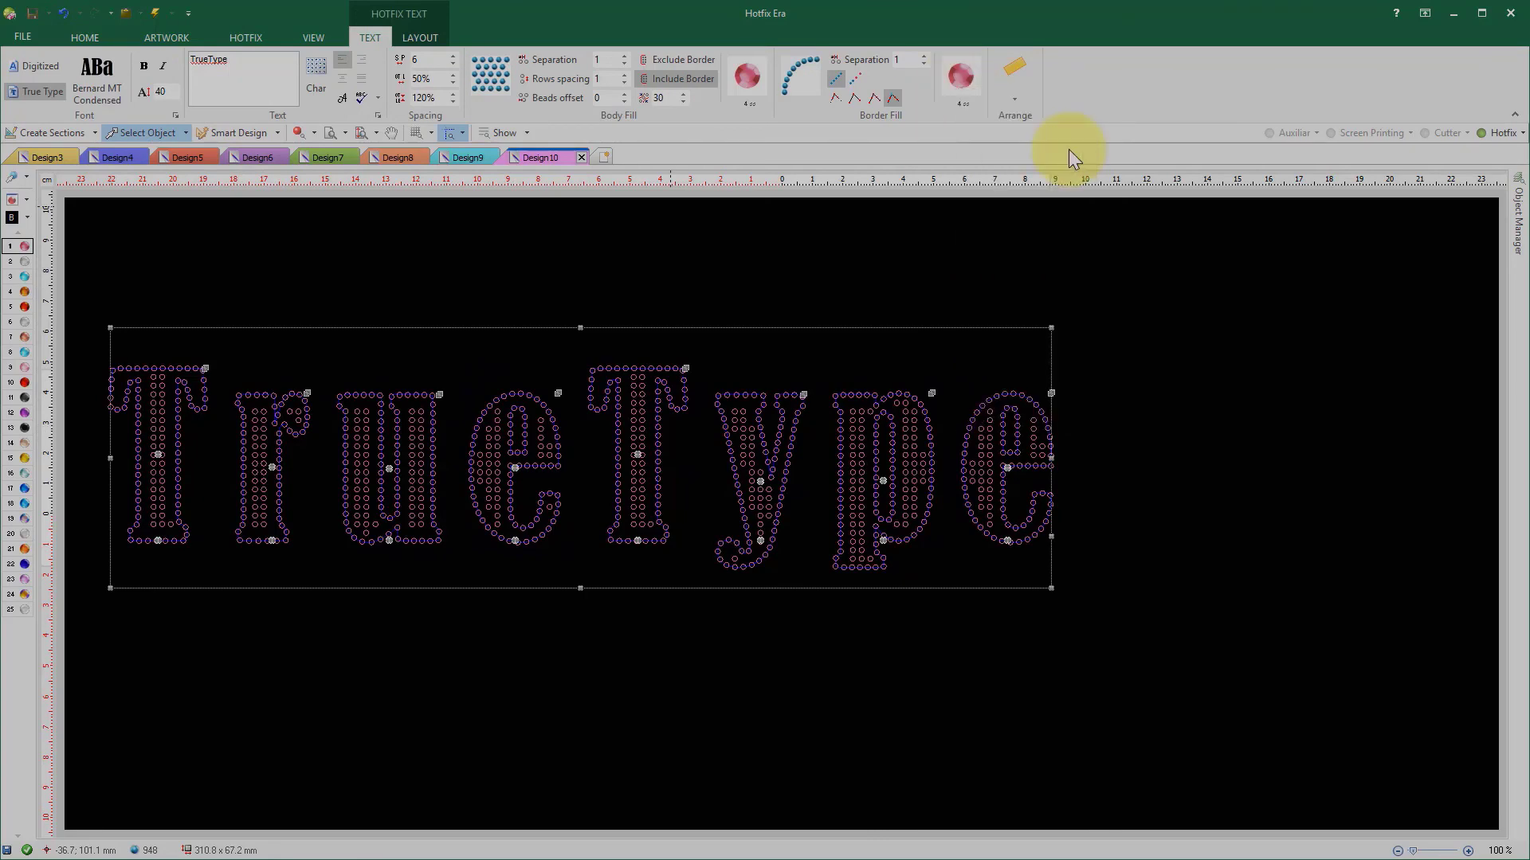
pyautogui.click(352, 229)
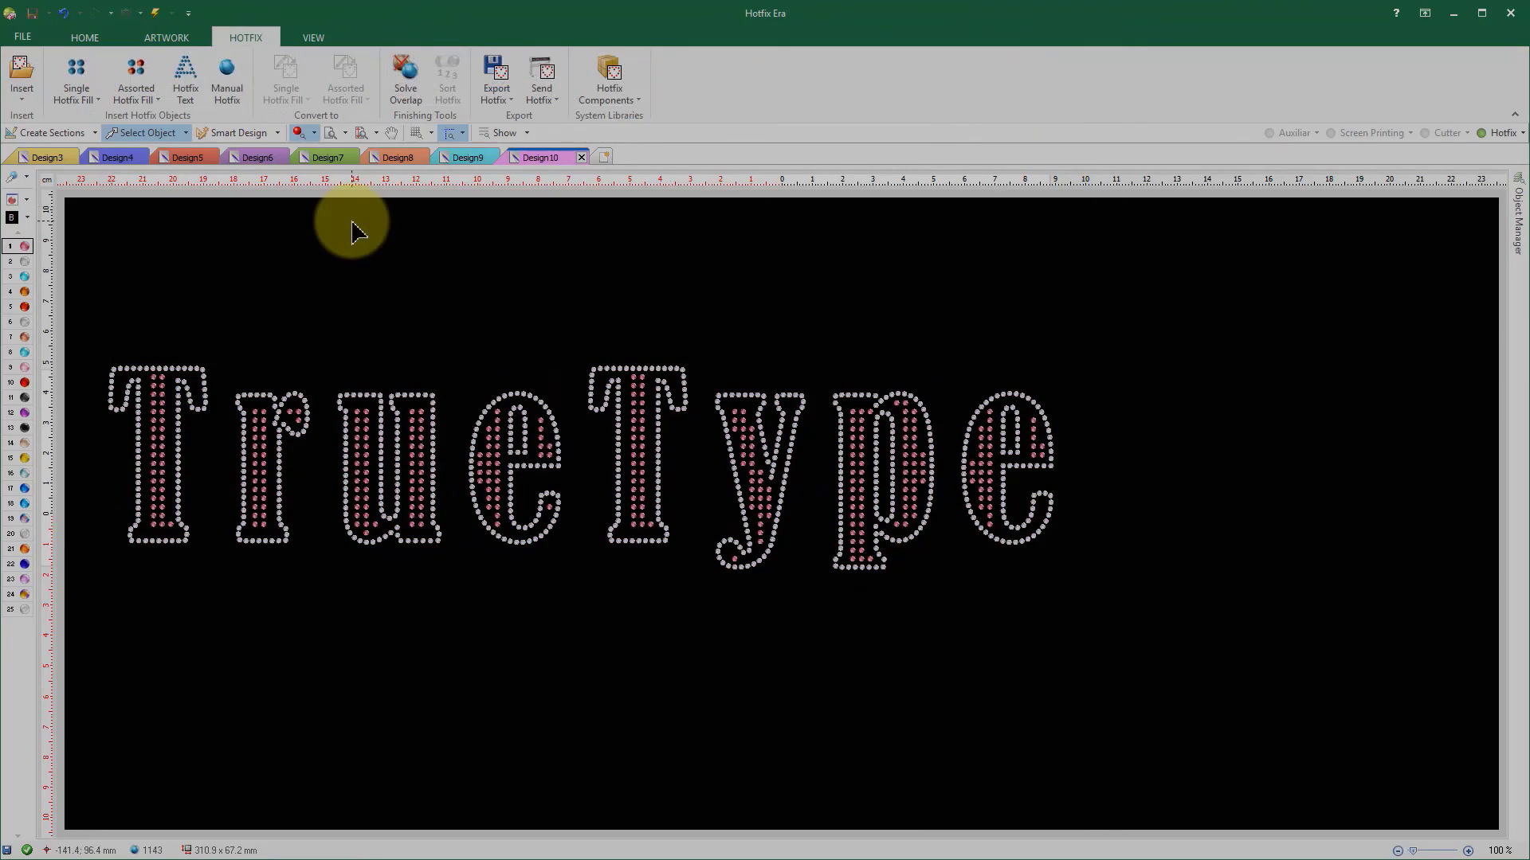
# In the Sun HF design, move the stray red bead beneath the large blue beads to the end of the outer red row.
pyautogui.moveTo(570, 392); pyautogui.dragTo(741, 539)
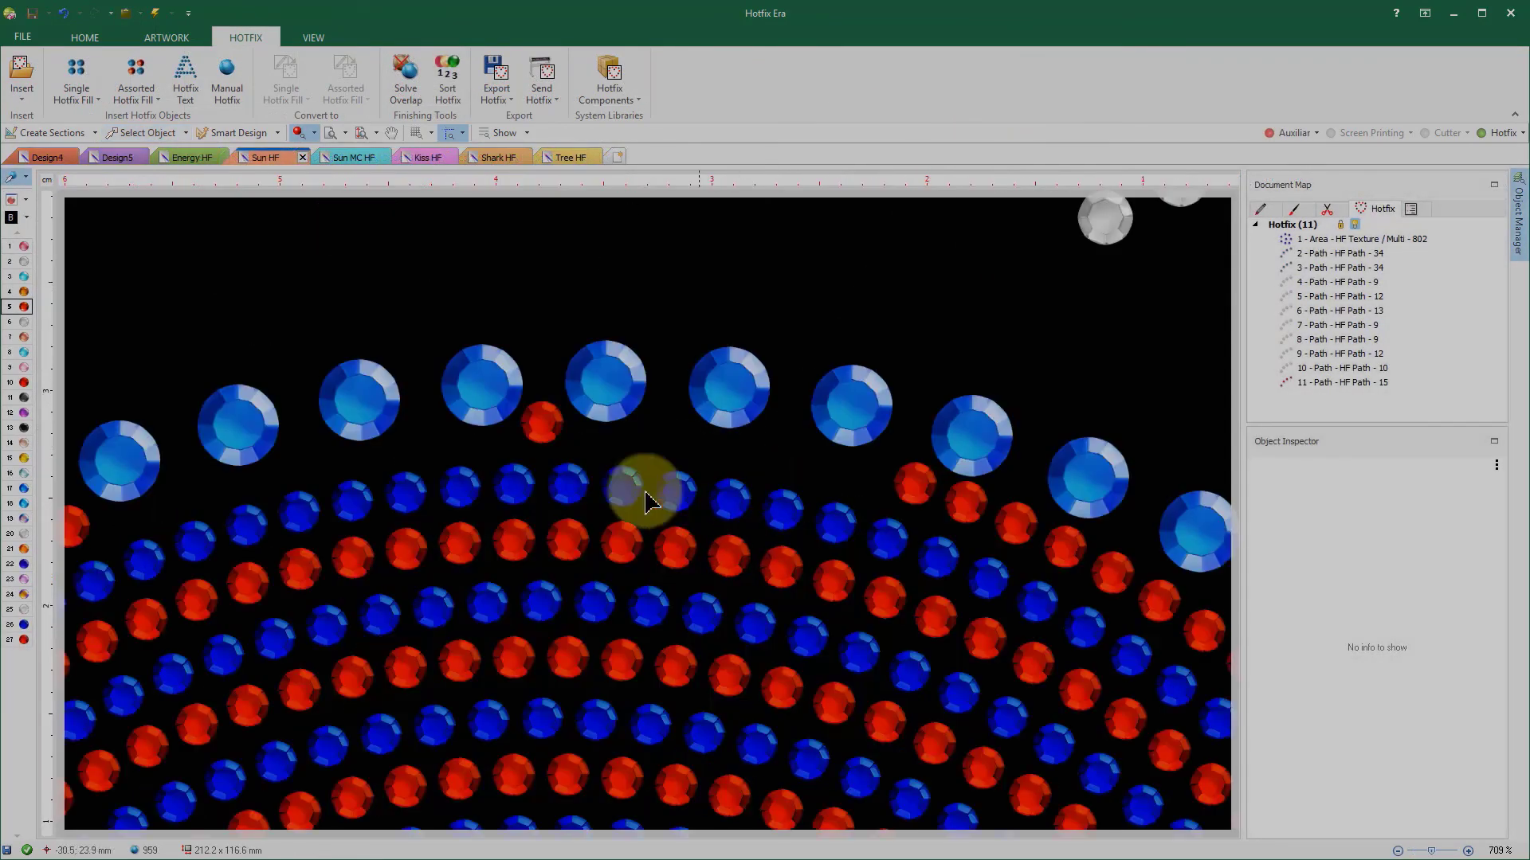
pyautogui.moveTo(540, 419); pyautogui.dragTo(893, 481)
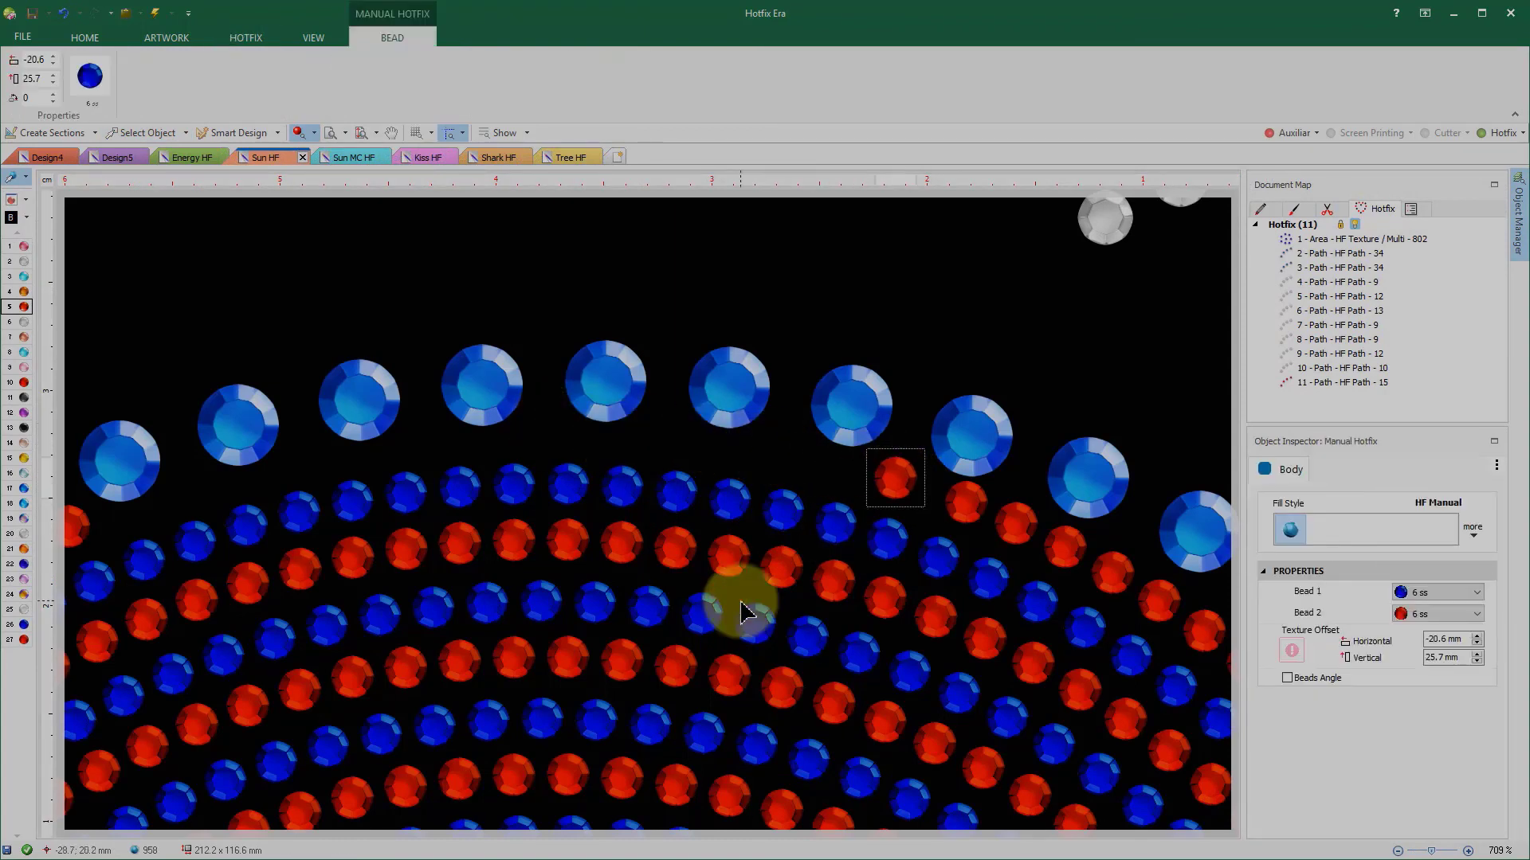
# Recolour two large blue beads on the outer arc individually, using bead colour 2 for the first one.
pyautogui.click(351, 402)
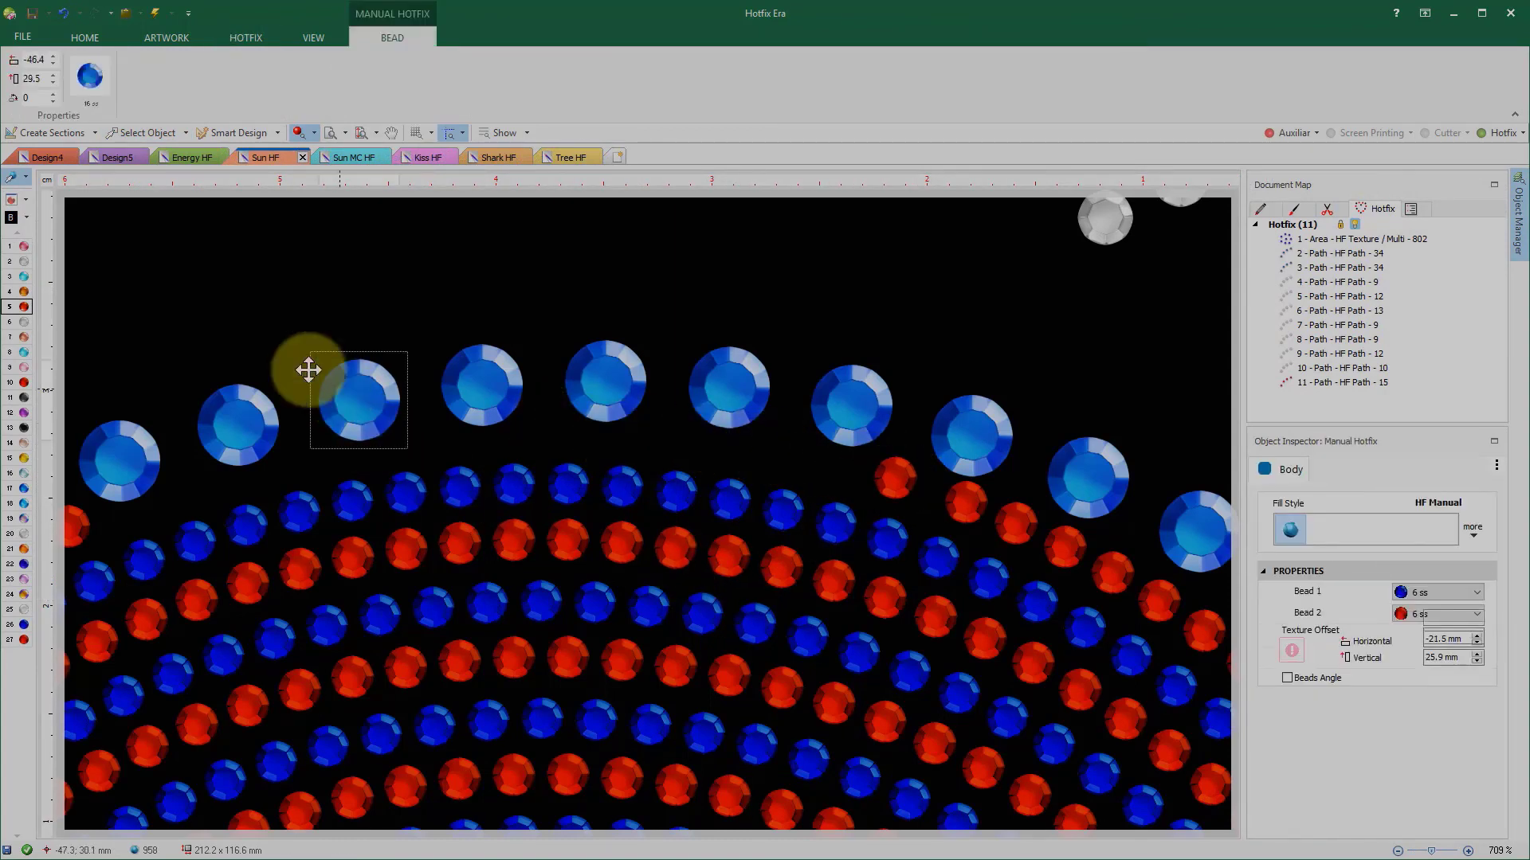
pyautogui.click(24, 263)
pyautogui.click(608, 381)
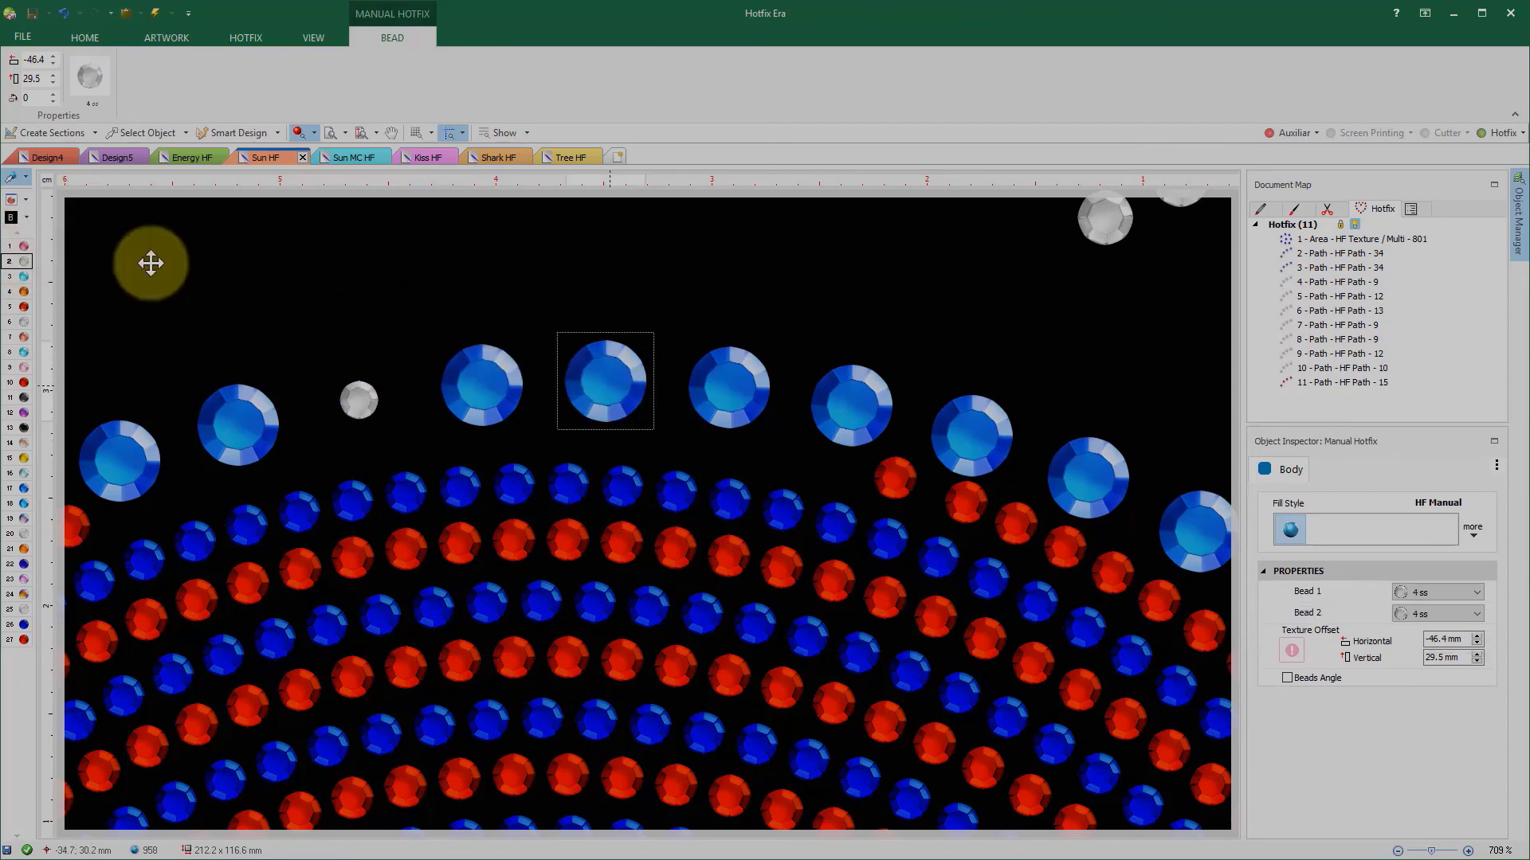
pyautogui.click(24, 271)
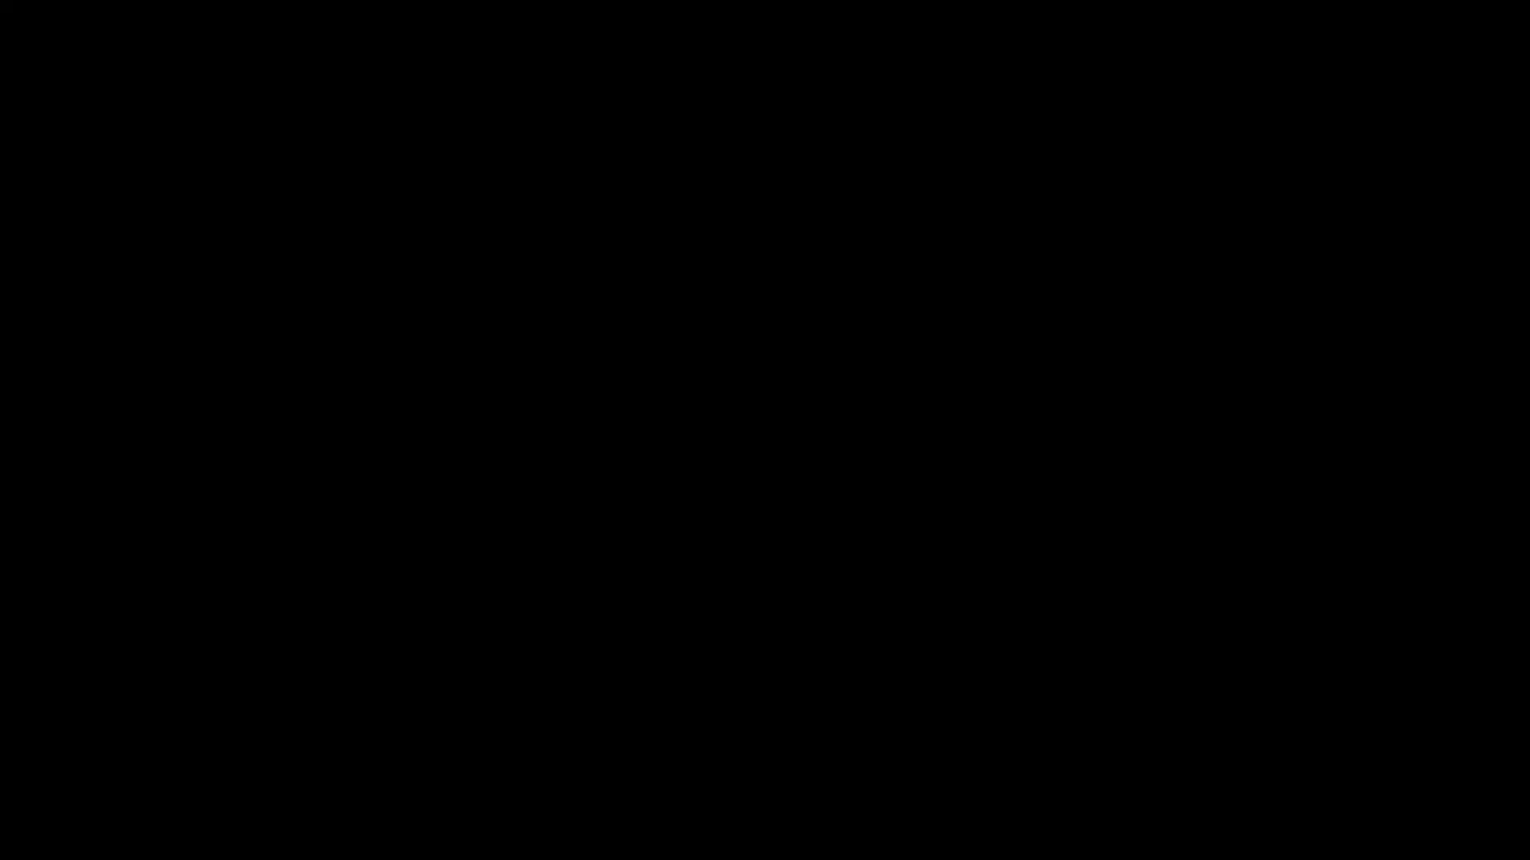